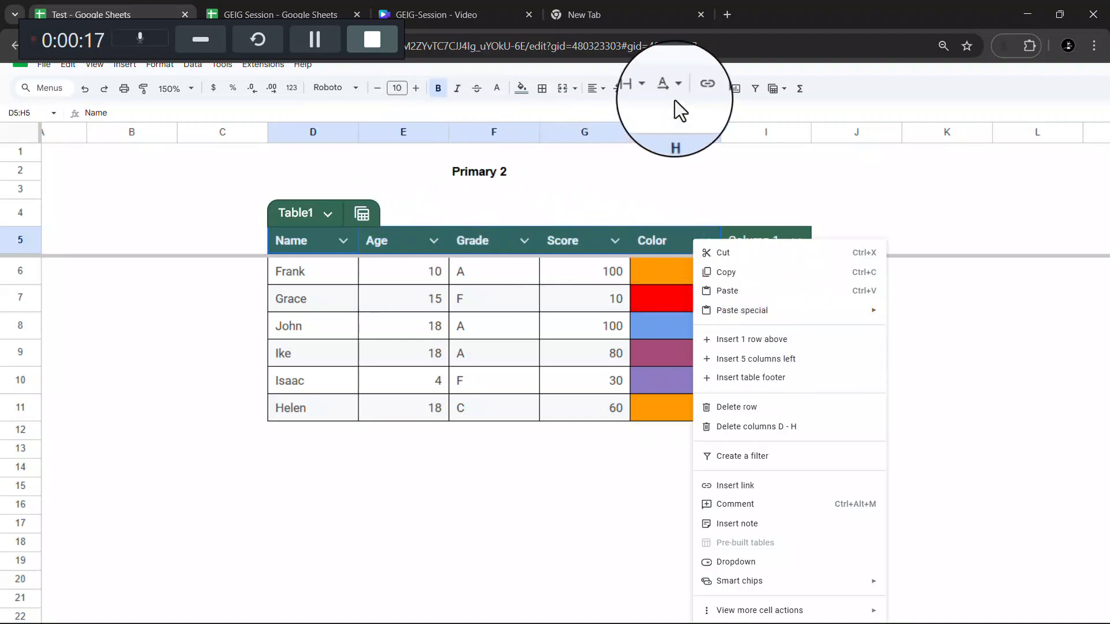
- Create a filter for the columns of Table1, covering D5:I11
click(755, 88)
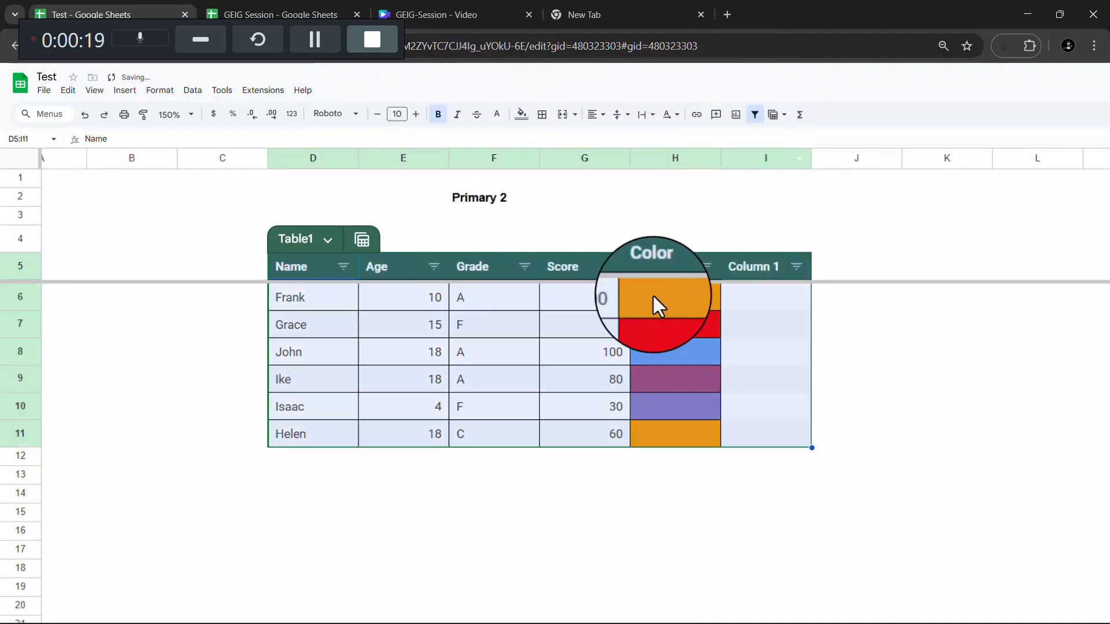
click(315, 298)
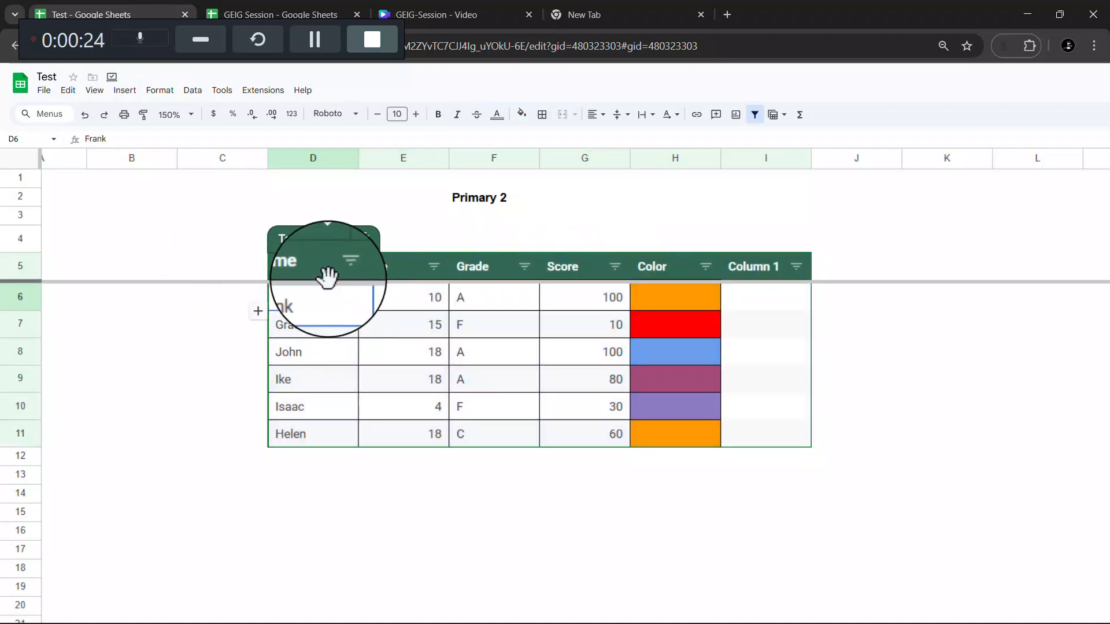
- Select the table's header row D5:I5 and unfreeze the sheet's rows
click(290, 269)
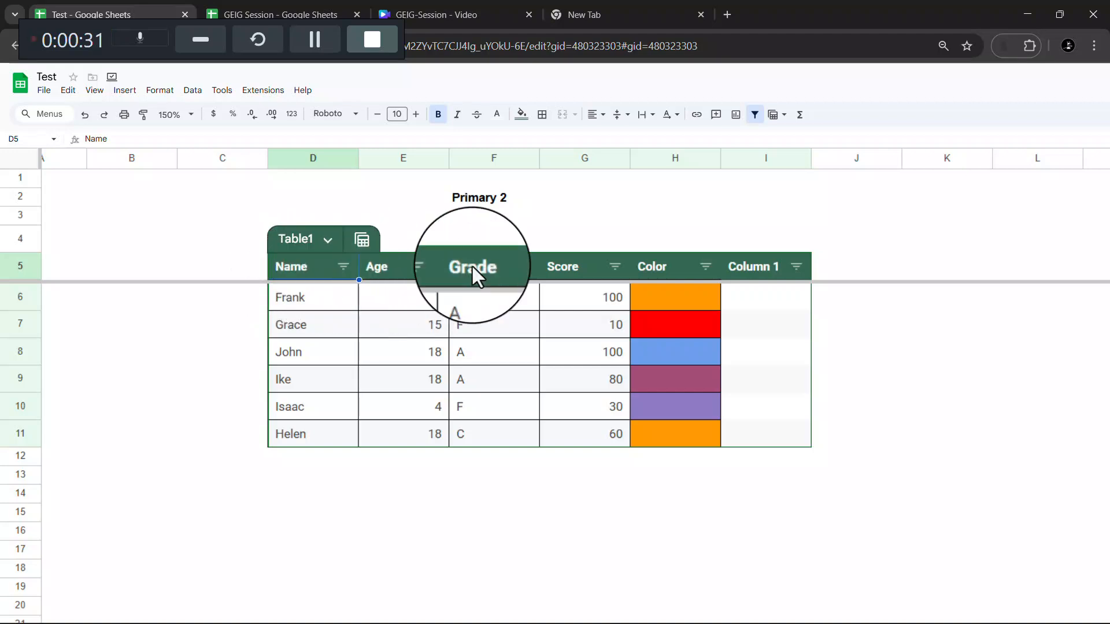
shift+click(741, 264)
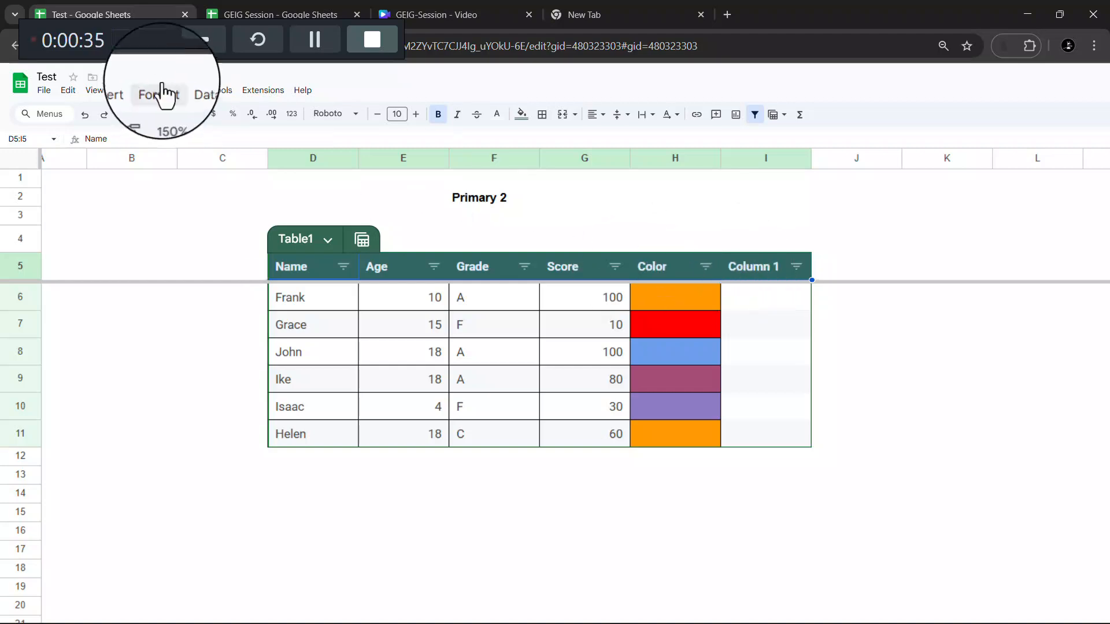
click(95, 91)
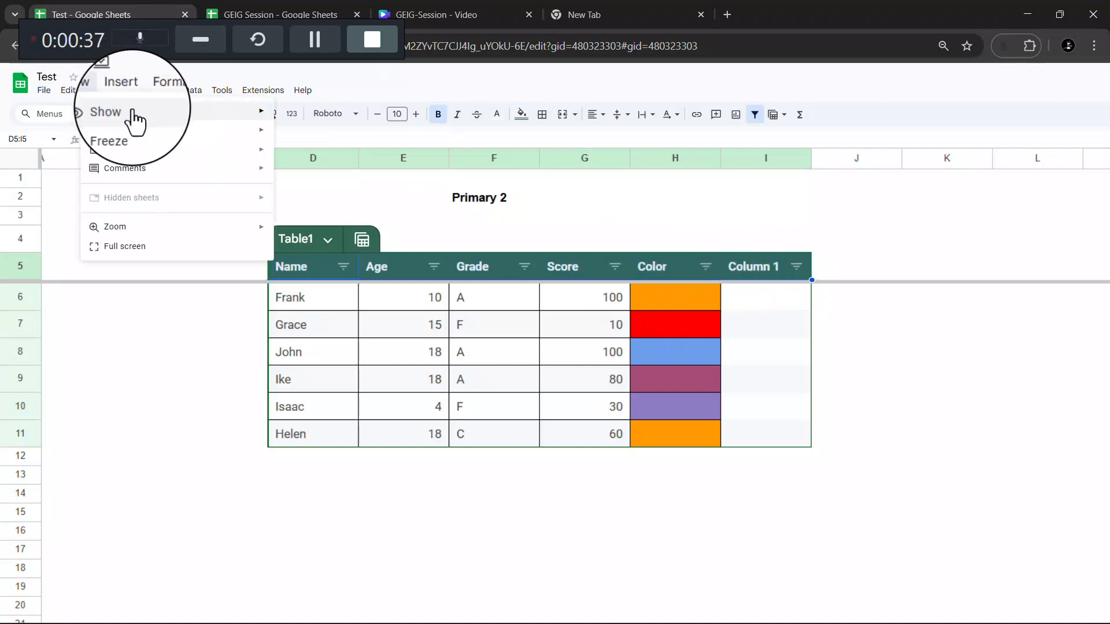
mouse_move(219, 130)
click(324, 132)
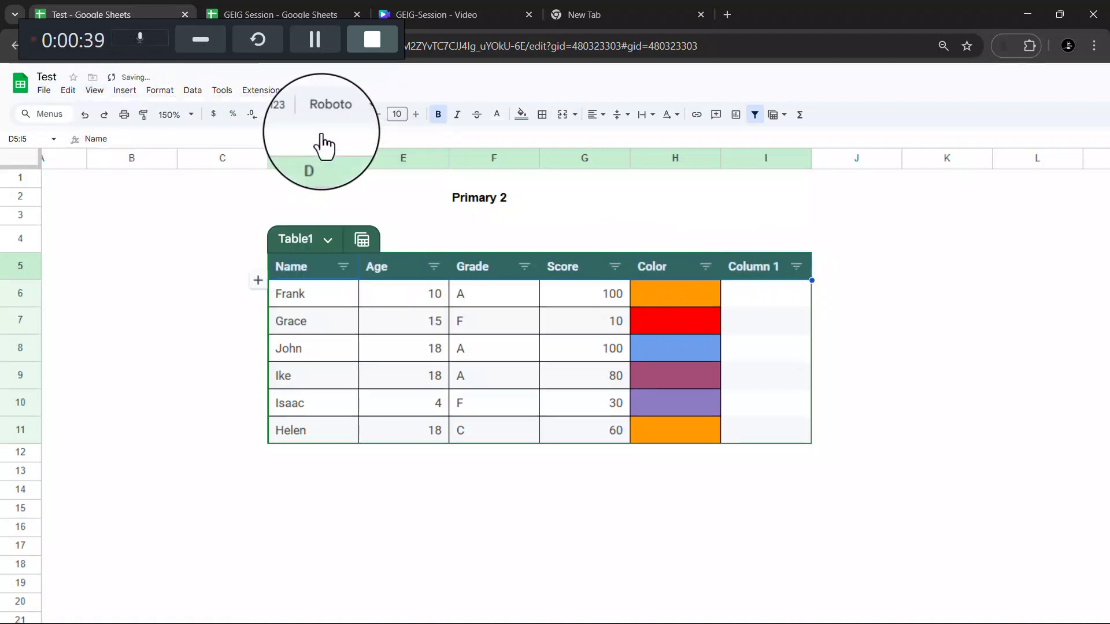
scroll(499, 467, down, 5)
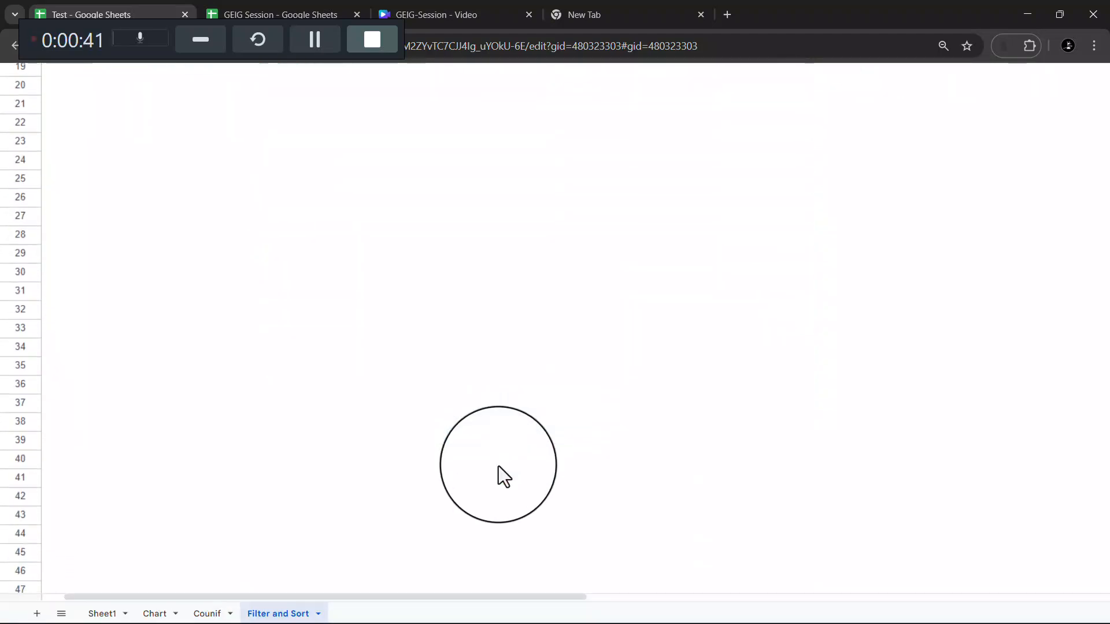
scroll(498, 466, up, 5)
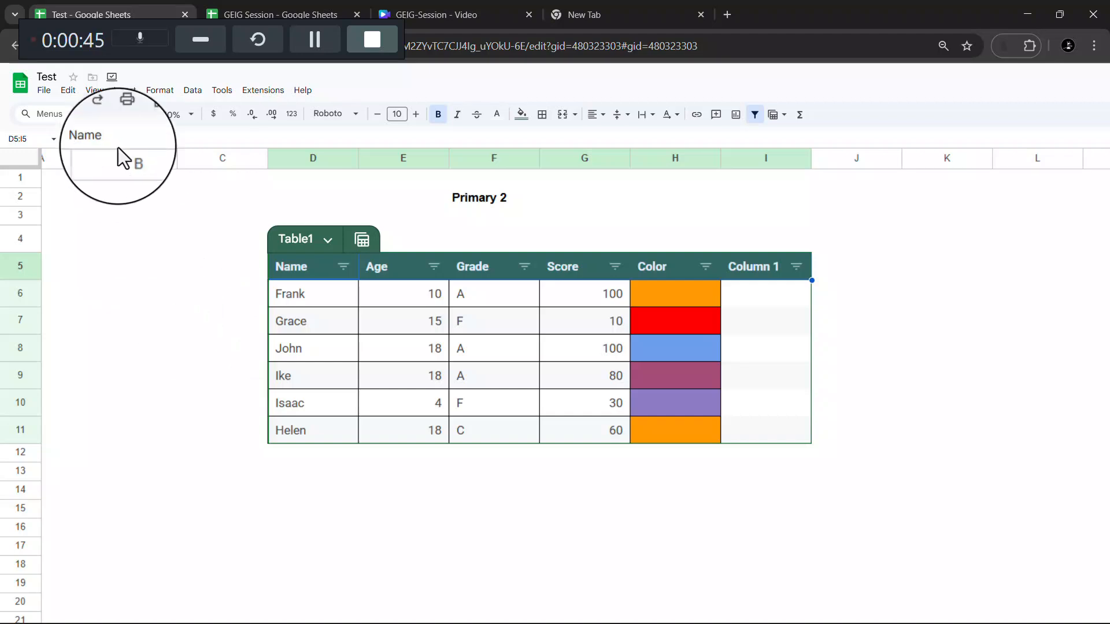
- Show the gridlines on the Filter and Sort sheet and hide them again
click(95, 90)
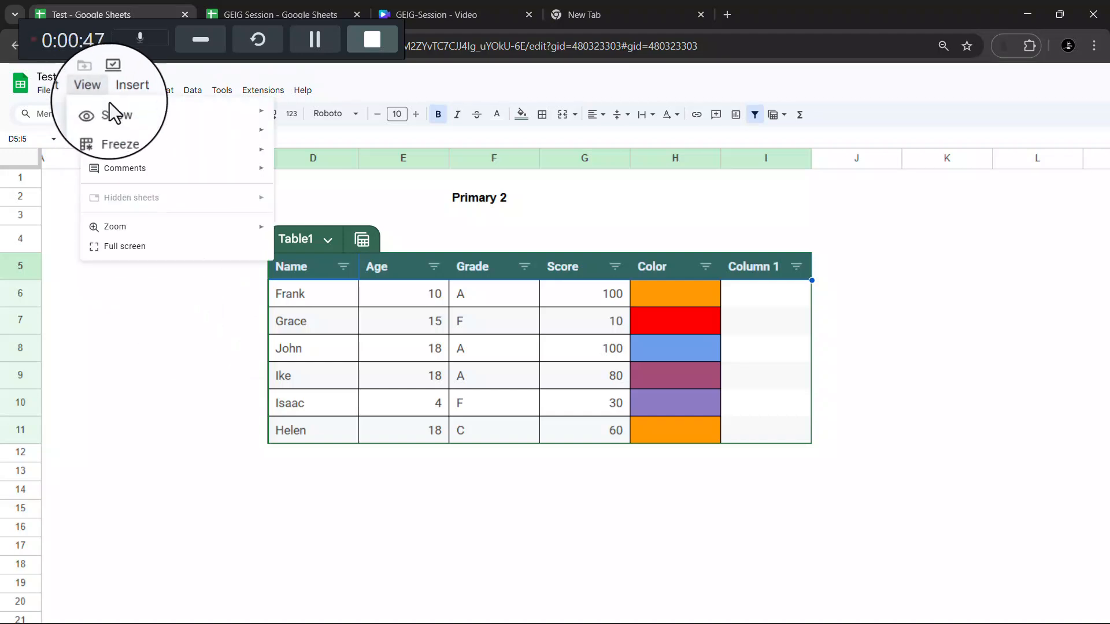
mouse_move(133, 113)
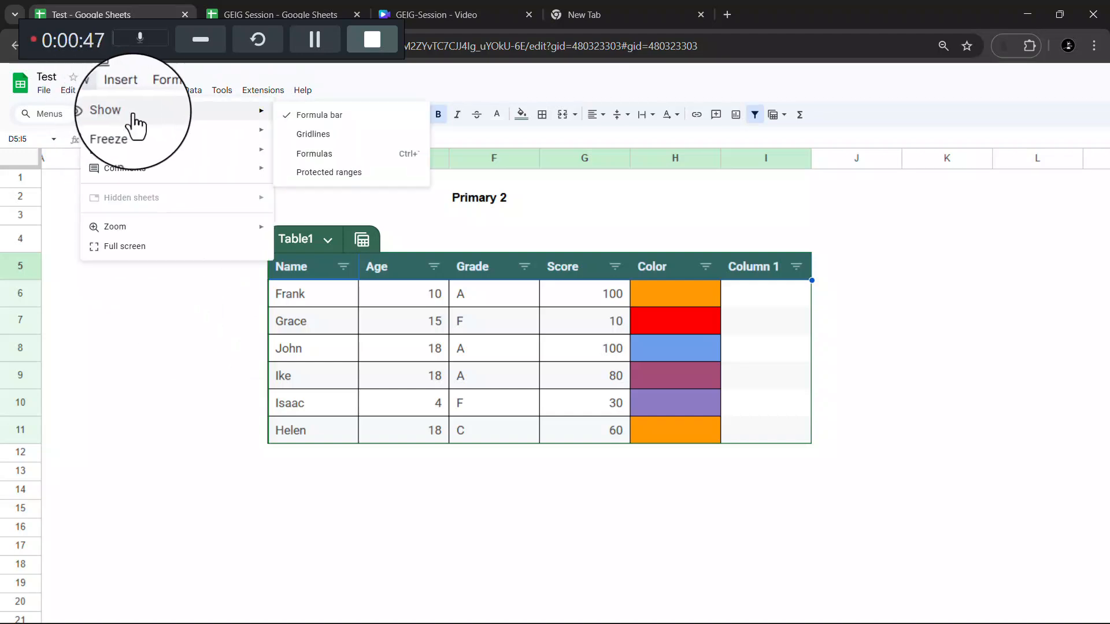
click(309, 135)
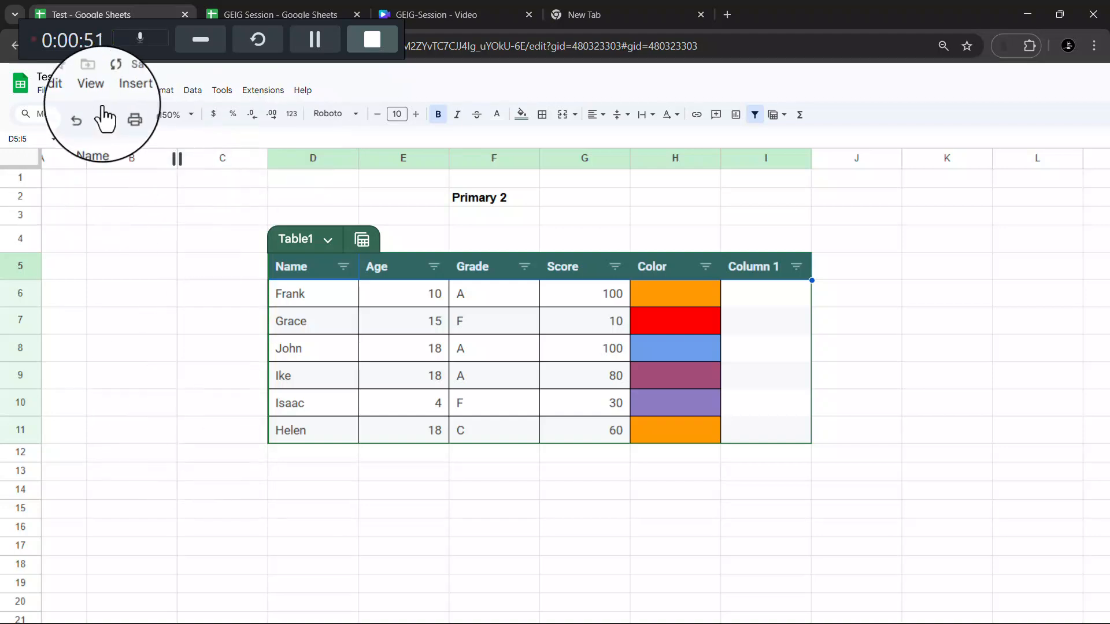
click(94, 90)
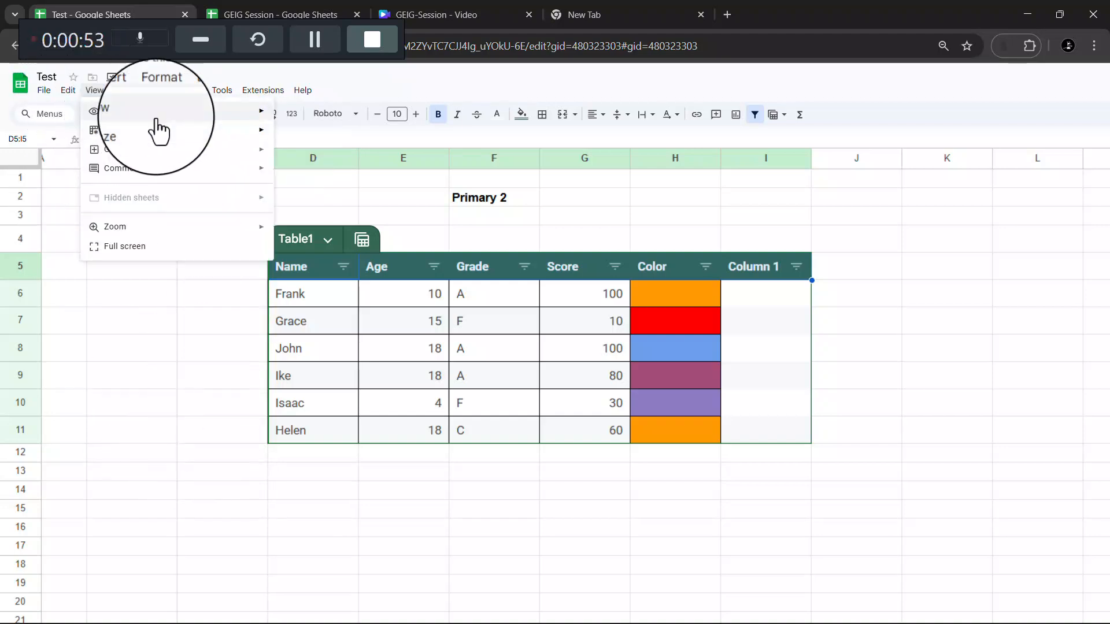
mouse_move(251, 114)
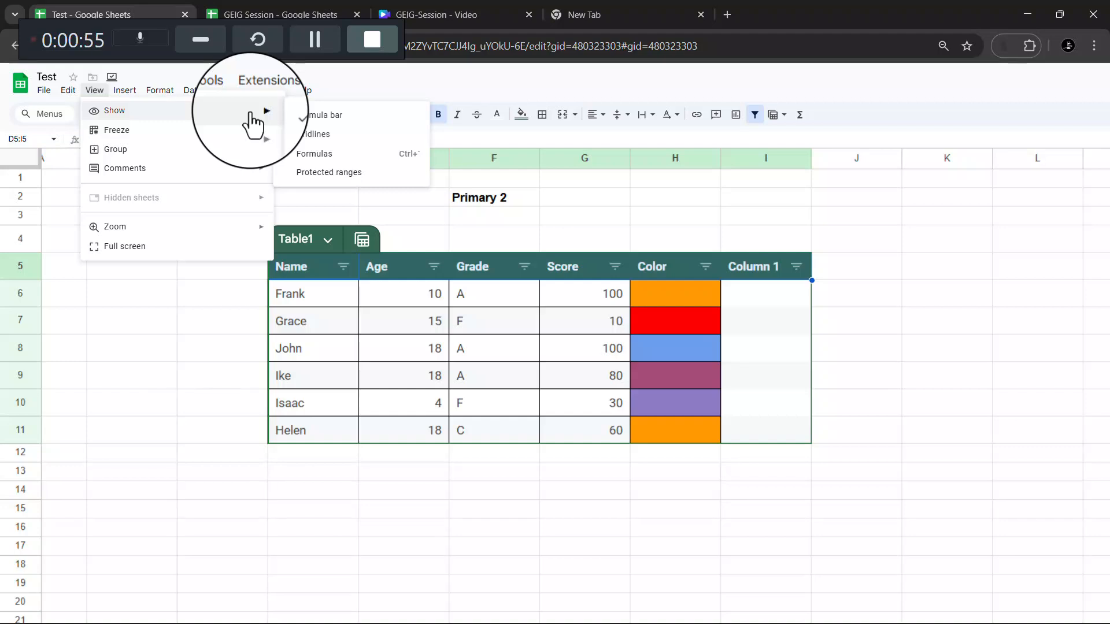
click(316, 135)
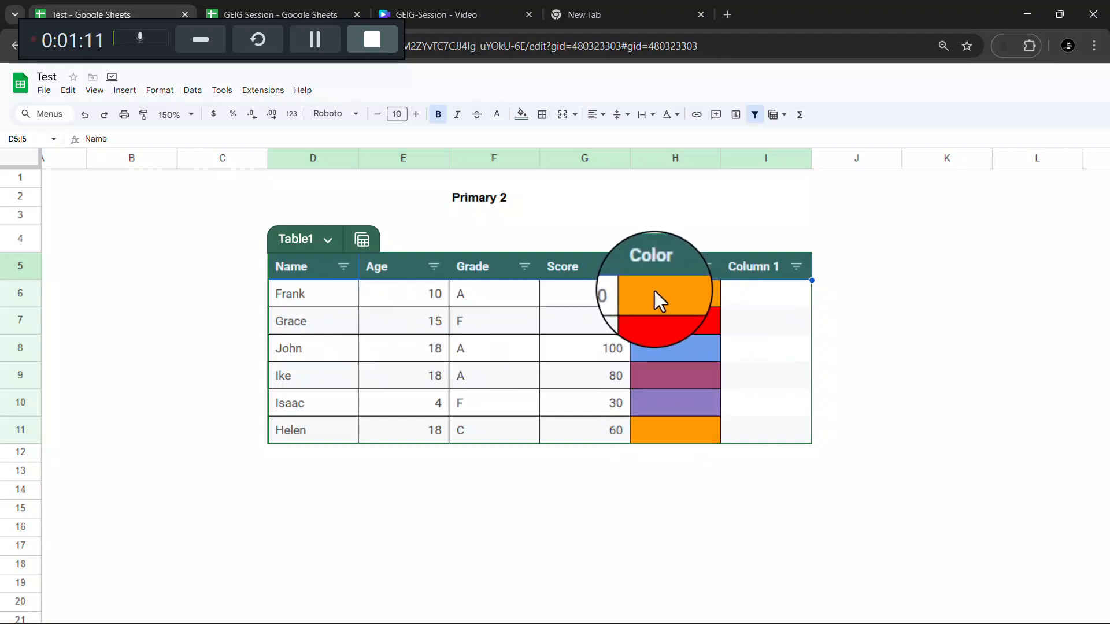
- Look at the filter-by-color options for the table's Color column without applying any
click(711, 265)
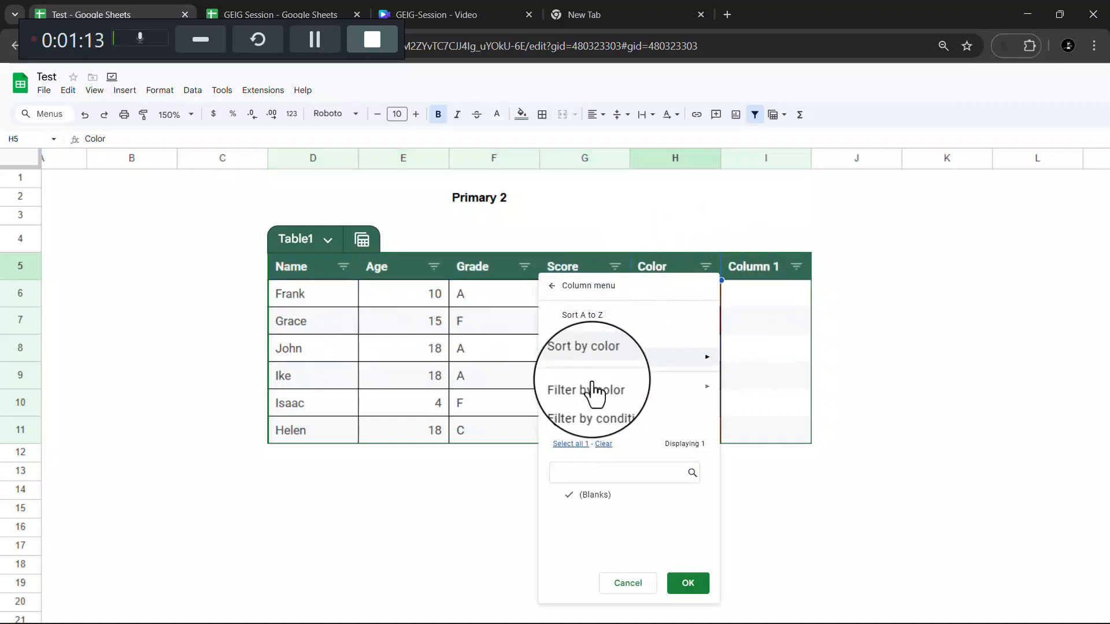
mouse_move(689, 386)
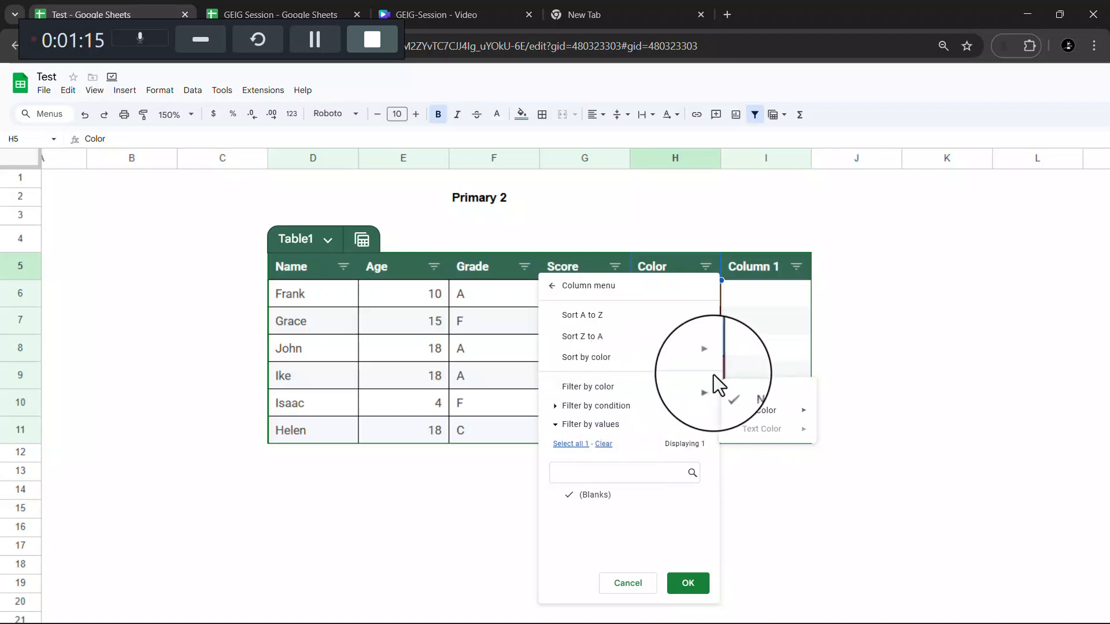
click(866, 379)
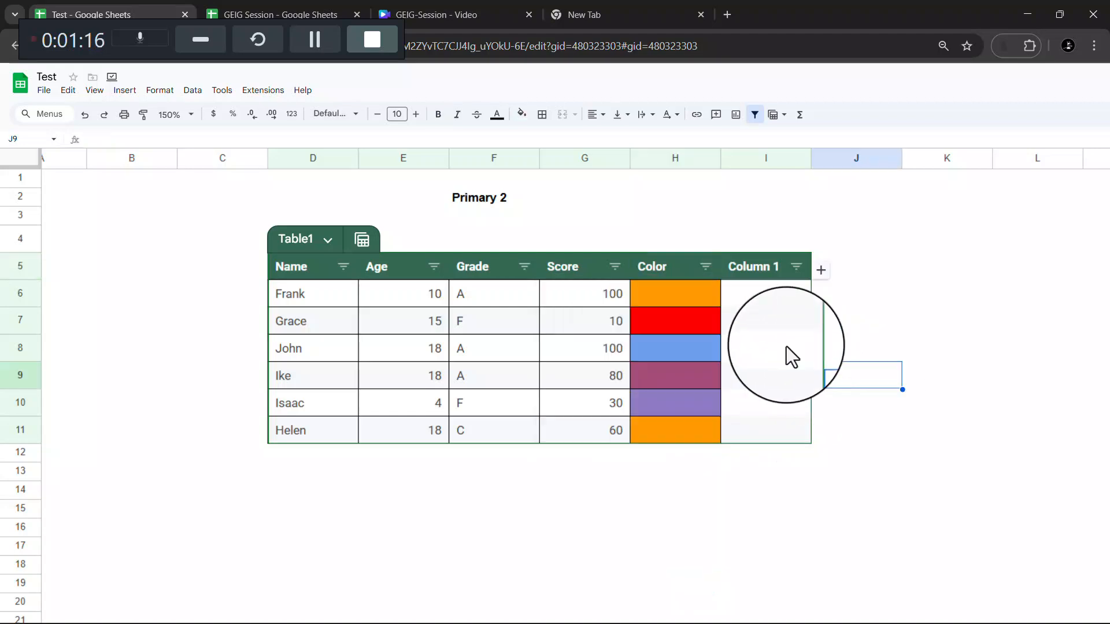
- Switch to the GEIG Session spreadsheet, browse its todo, Overall total and Sheet2 sheets, and open the school sheet
click(274, 13)
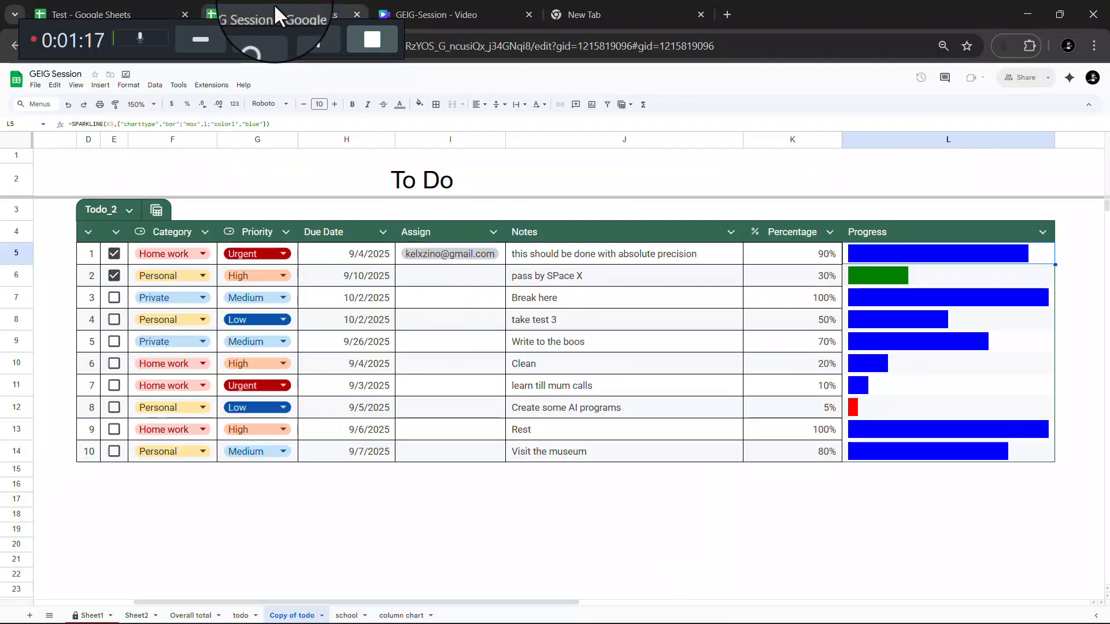
click(240, 615)
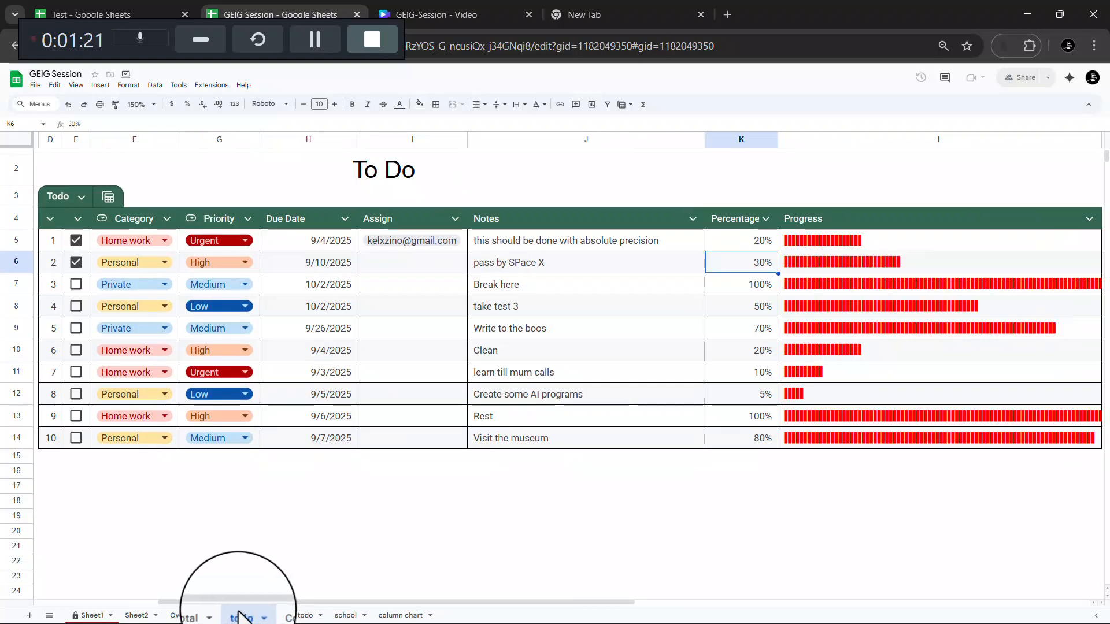
click(193, 617)
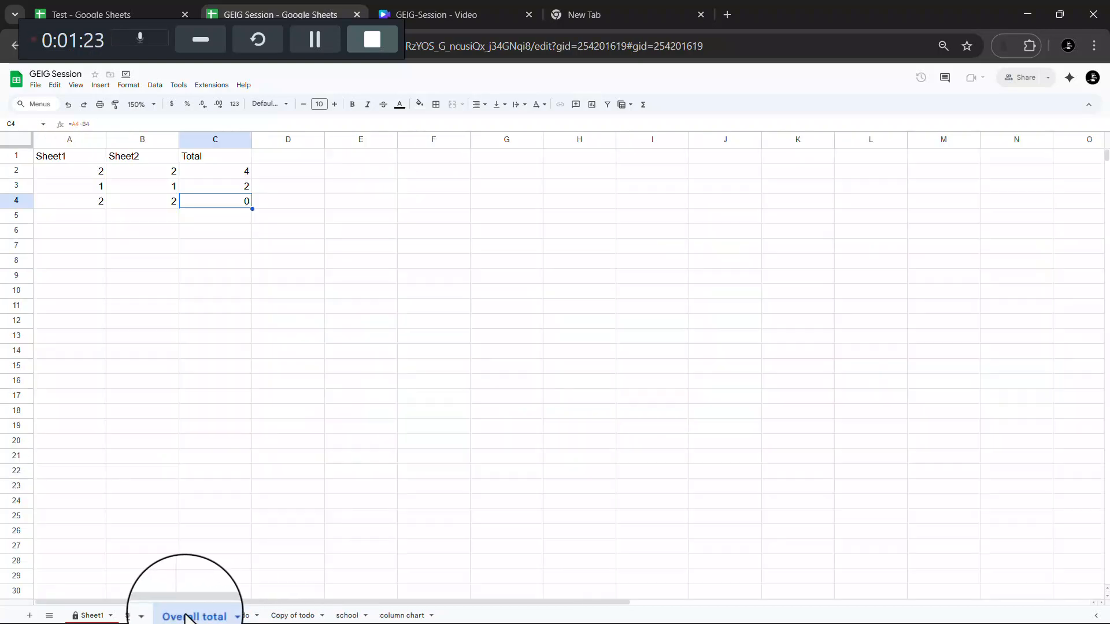
click(136, 616)
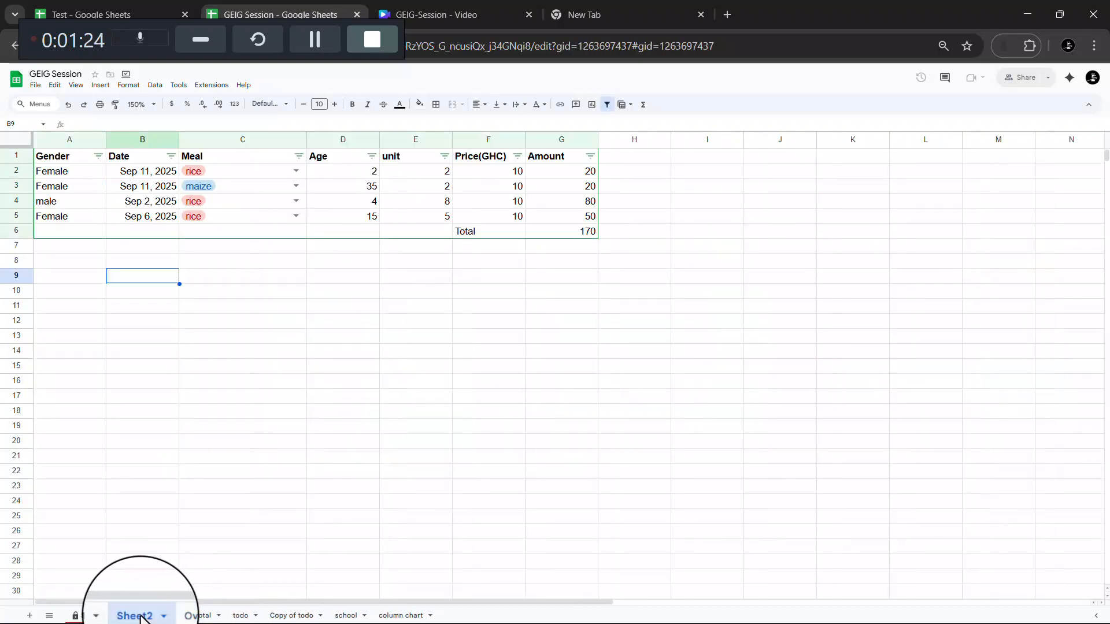
click(348, 615)
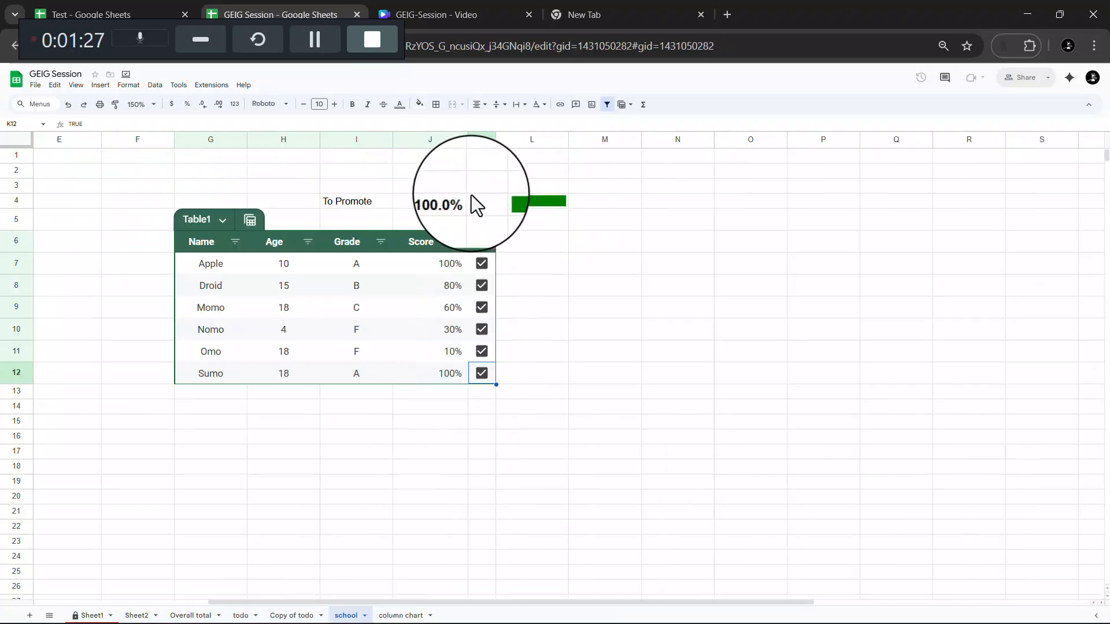
- Uncheck the checkboxes of the first four students in the table, cells K7 to K10
click(480, 263)
click(481, 285)
click(483, 307)
click(482, 329)
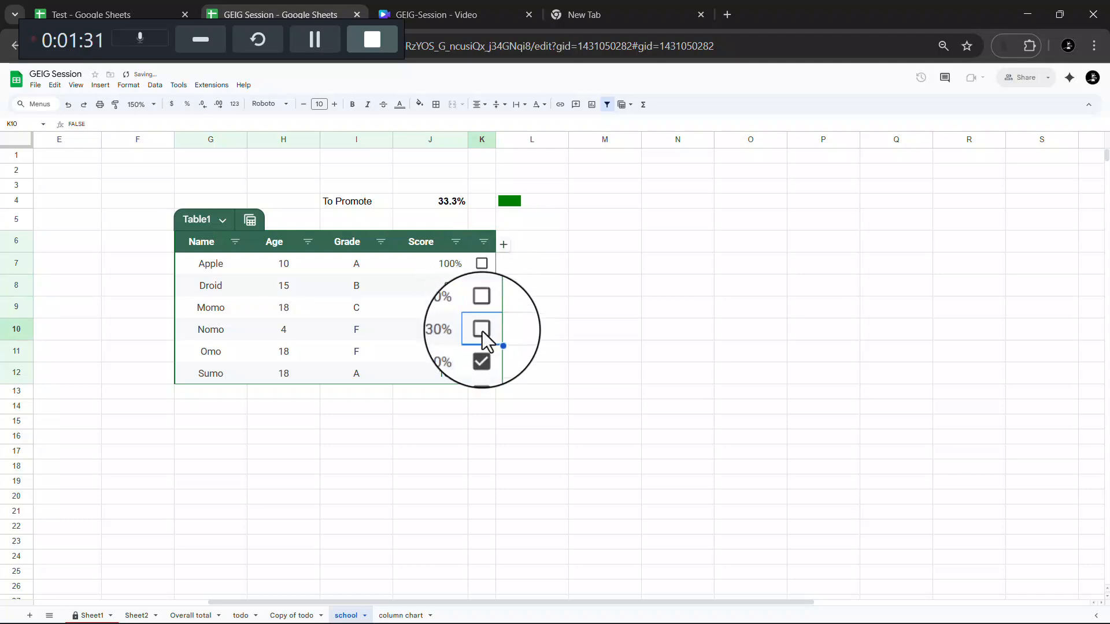
- Return to the Test spreadsheet and move the Color column so it sits before the Score column
click(136, 8)
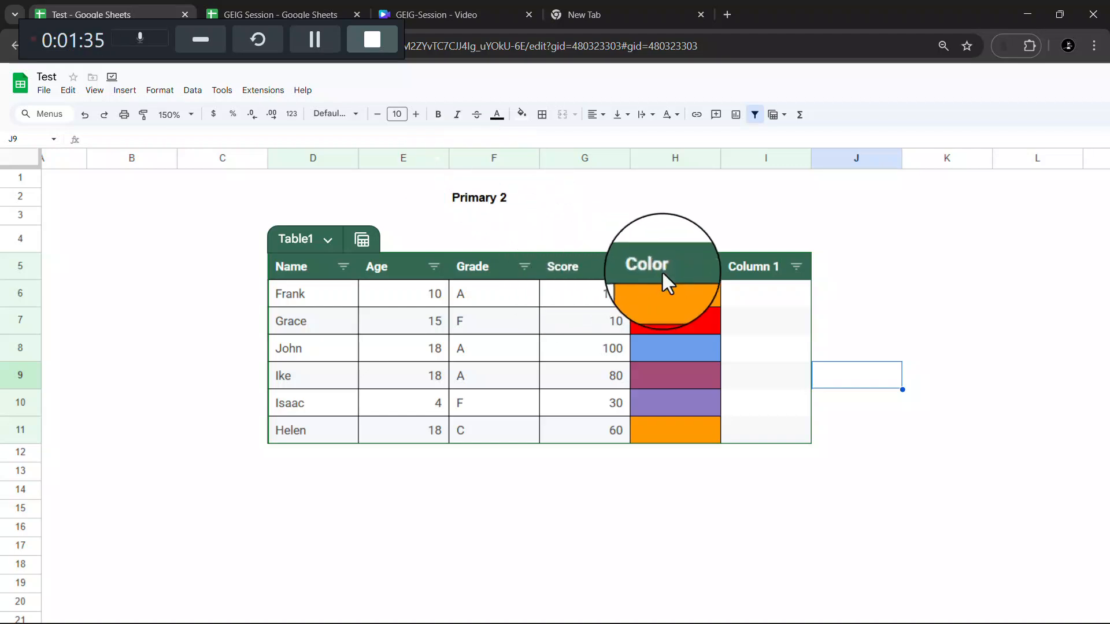
click(689, 158)
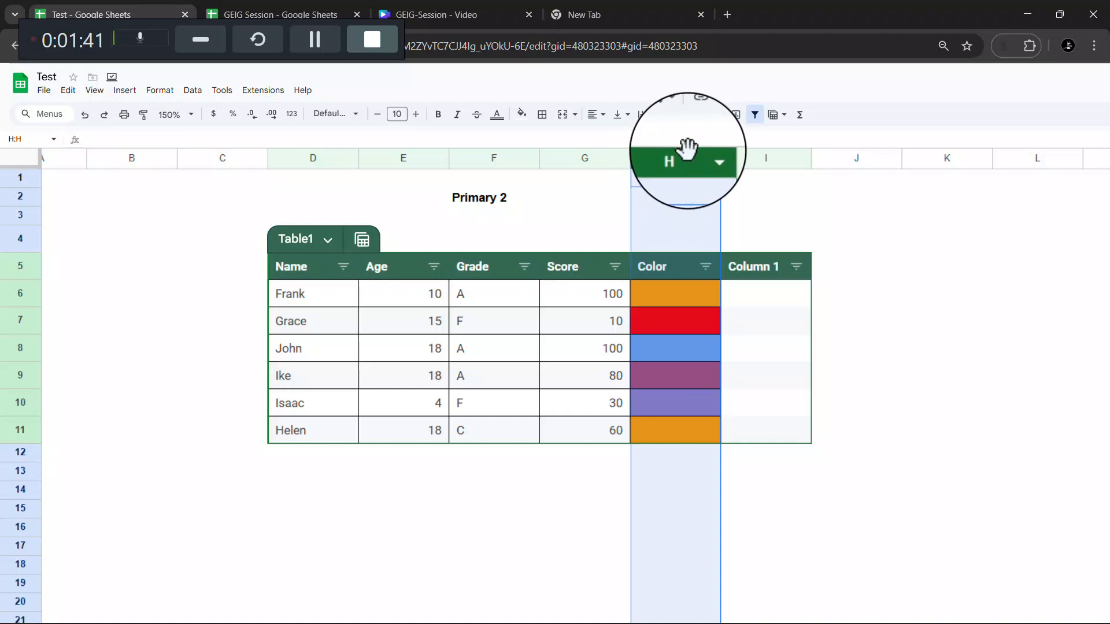
drag(688, 152, 596, 158)
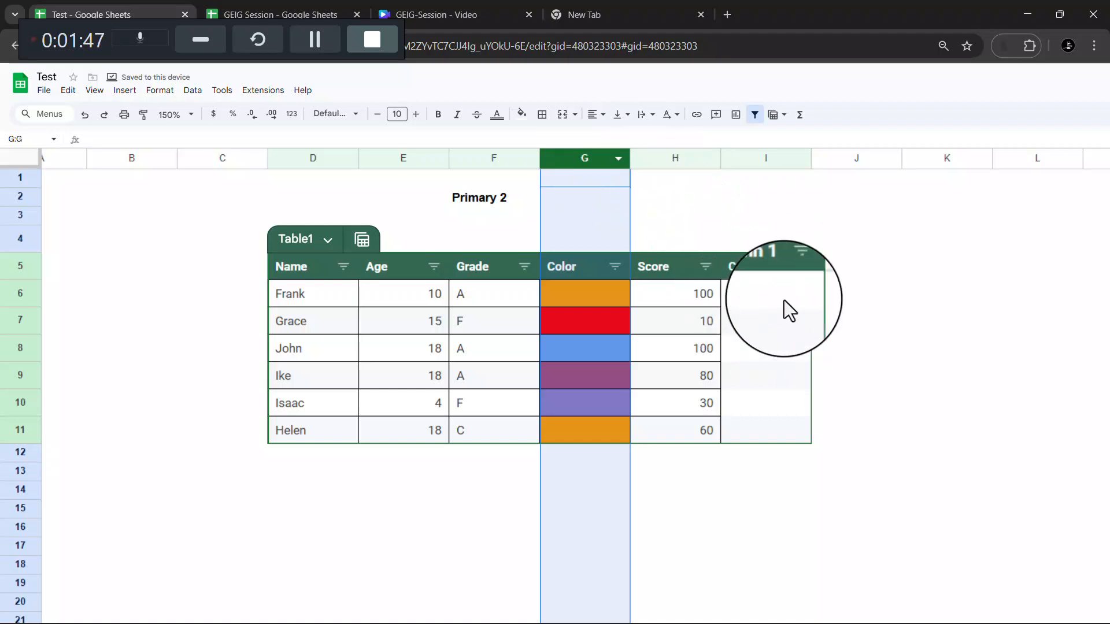
- Narrow the table's empty last column, Column 1, and insert checkboxes in cells I6:I11
click(798, 198)
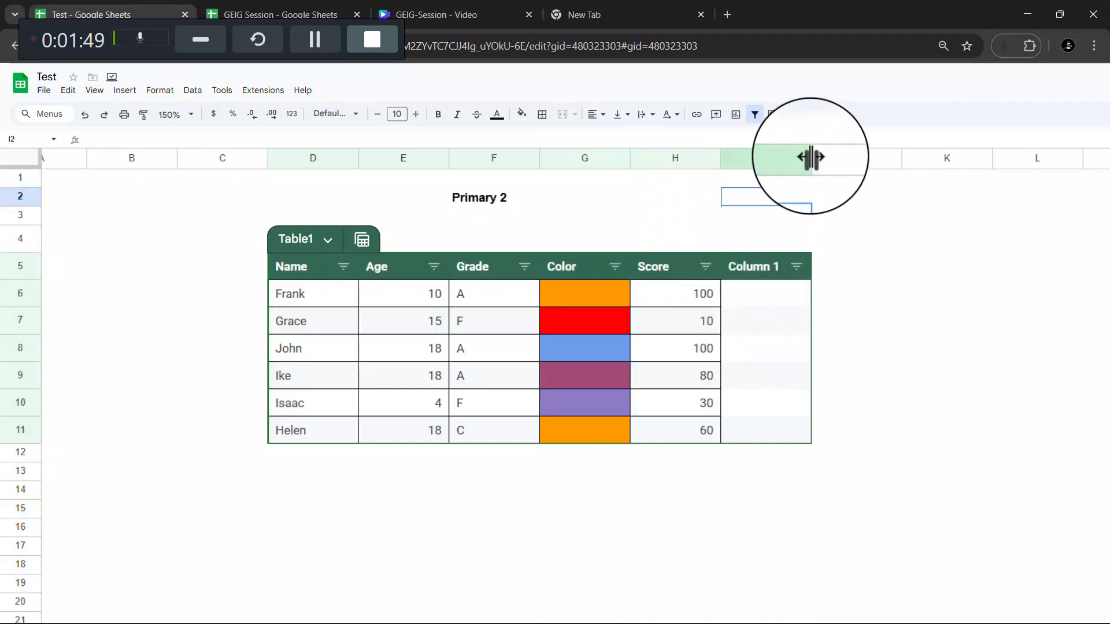
drag(811, 158, 736, 162)
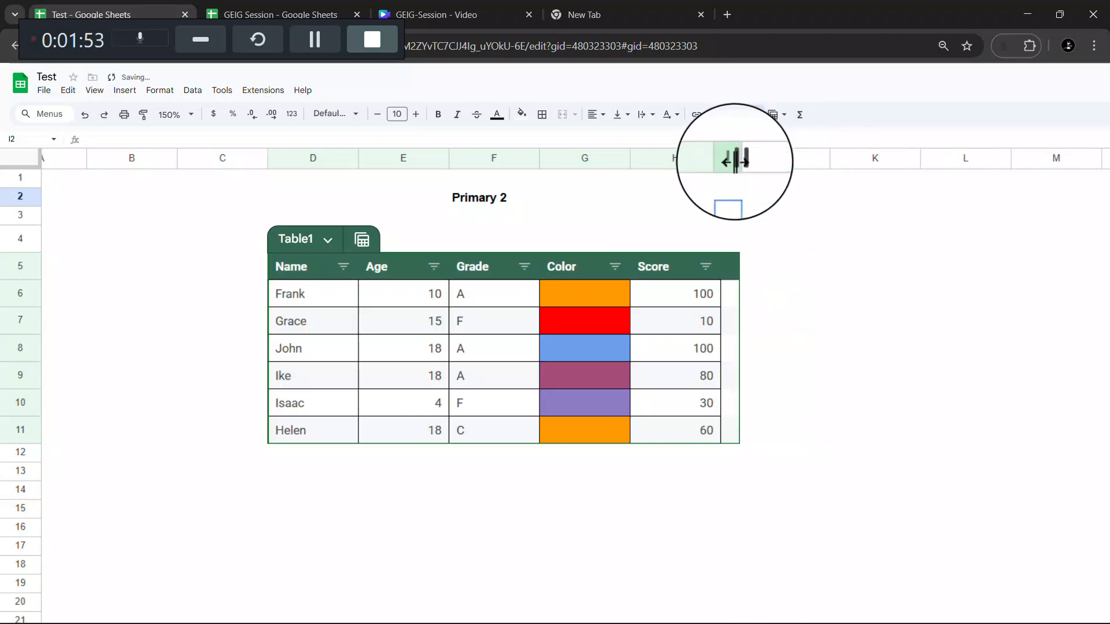
click(727, 302)
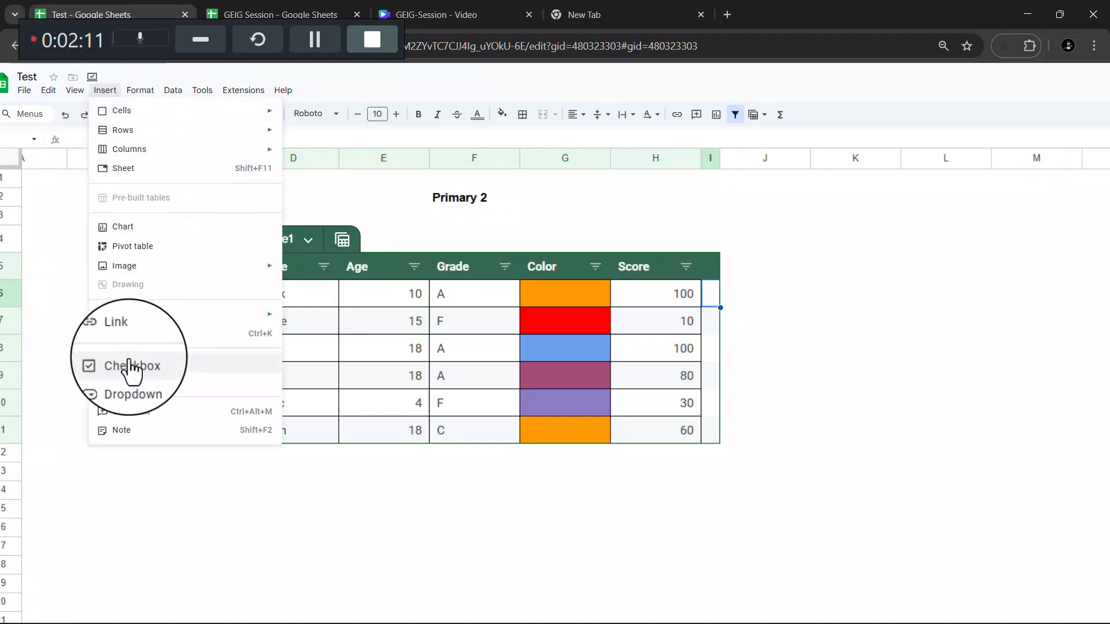
click(137, 363)
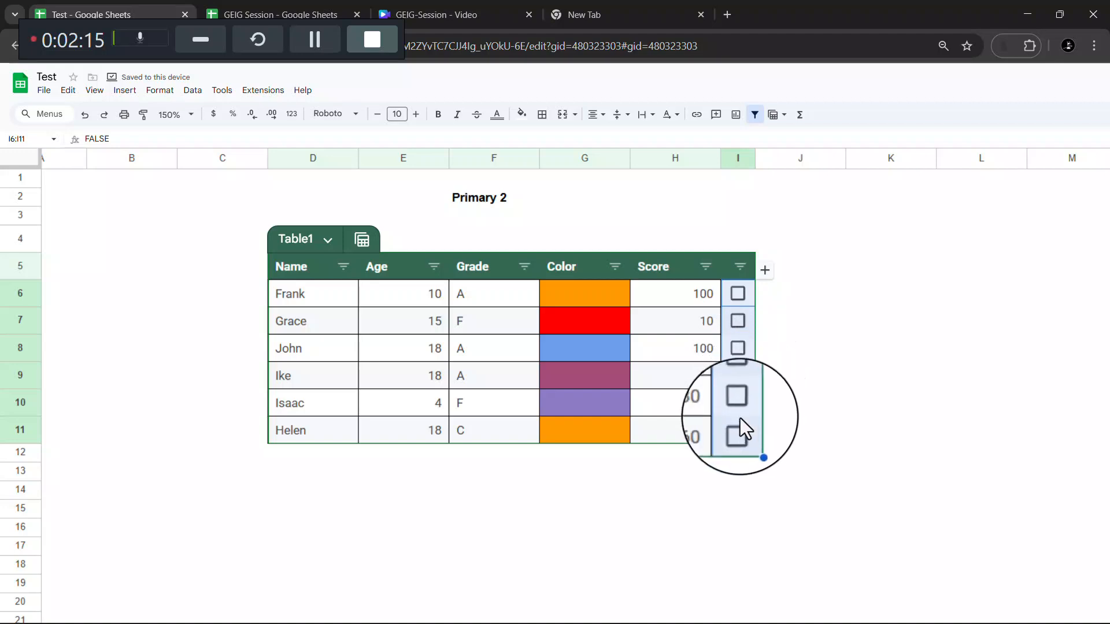
click(761, 317)
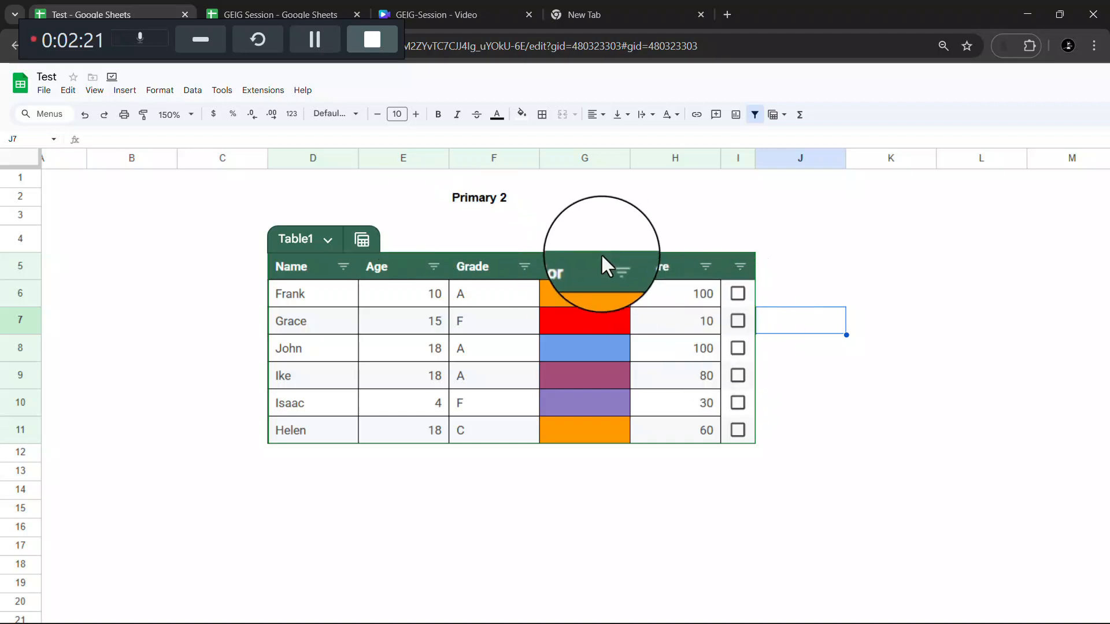
- Switch to the GEIG Session spreadsheet and insert a checkbox in cell M6 of the school sheet
click(316, 3)
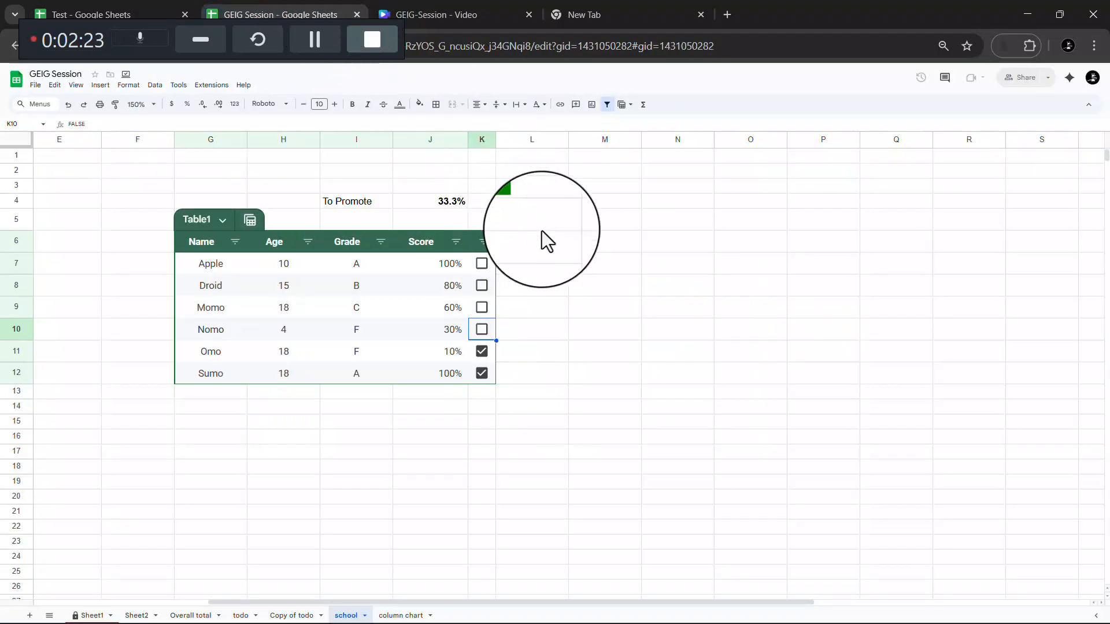
click(623, 244)
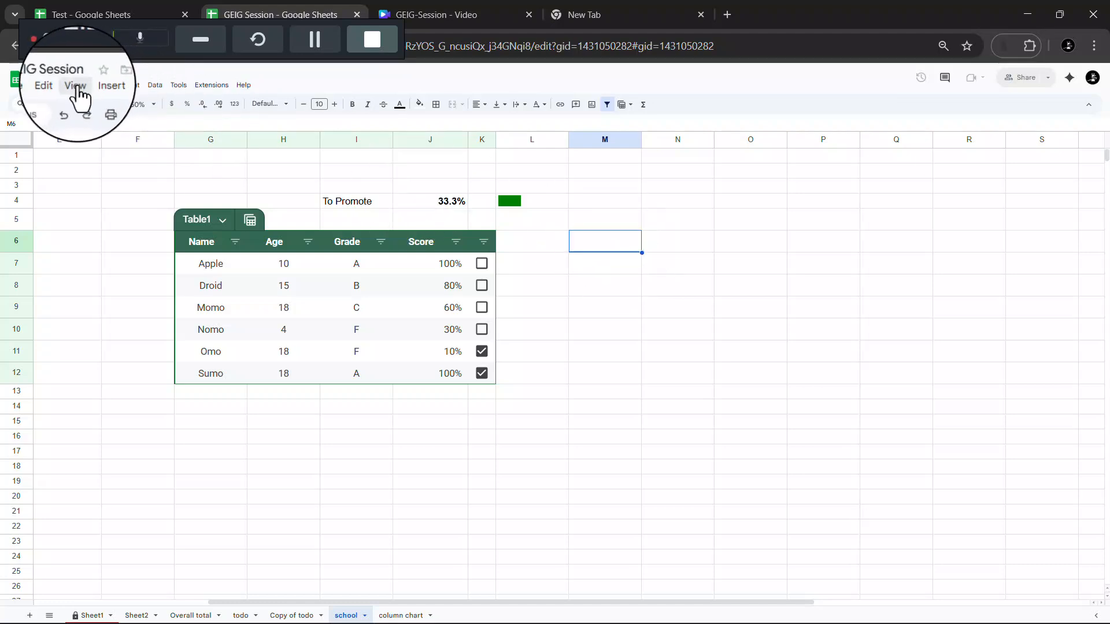
click(100, 85)
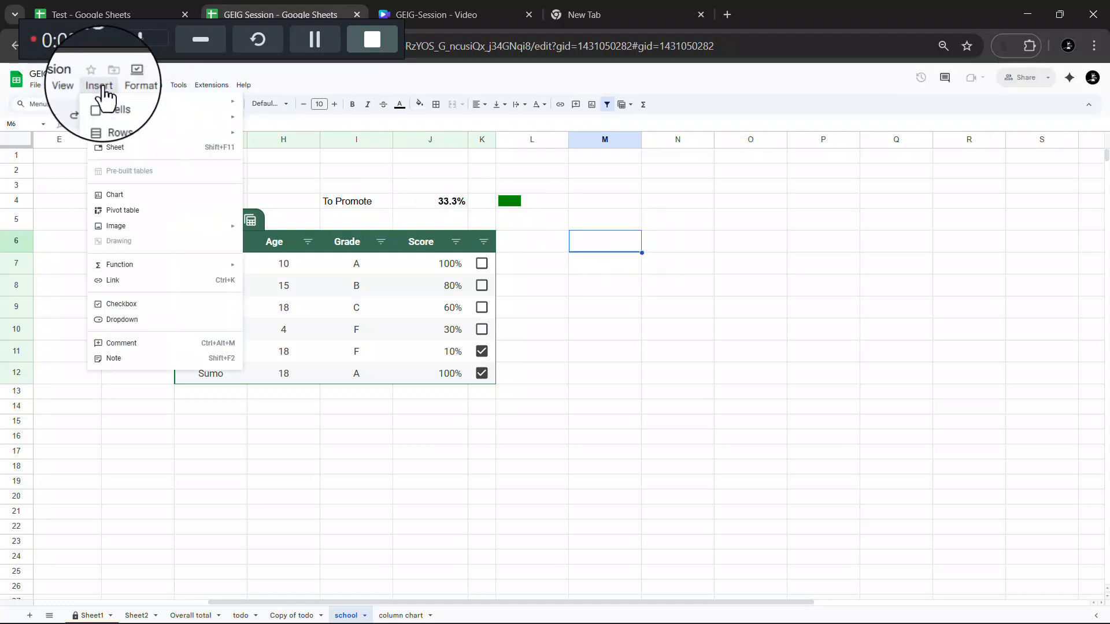
click(133, 307)
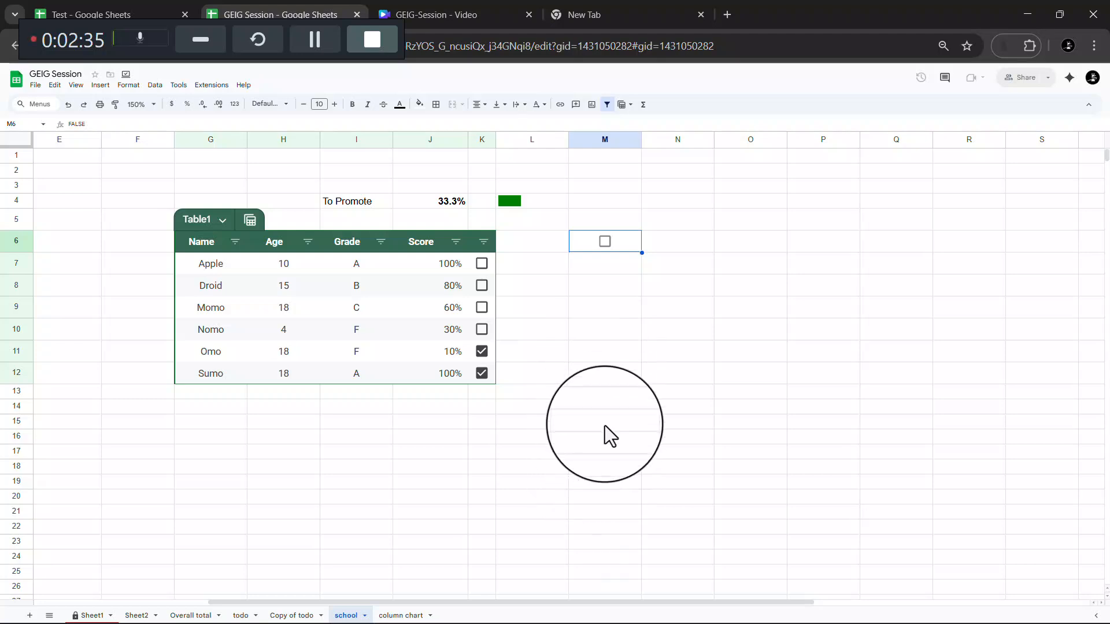
- Fill the M6 checkbox down through M11, and switch to the Test spreadsheet
scroll(644, 255, up, 5)
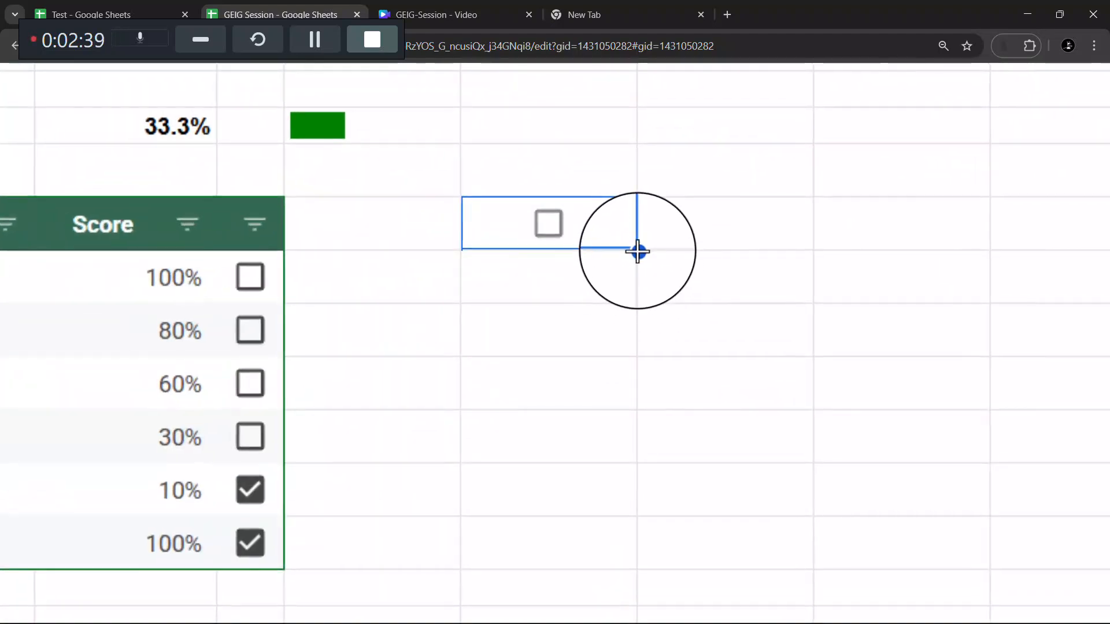
drag(638, 250, 636, 476)
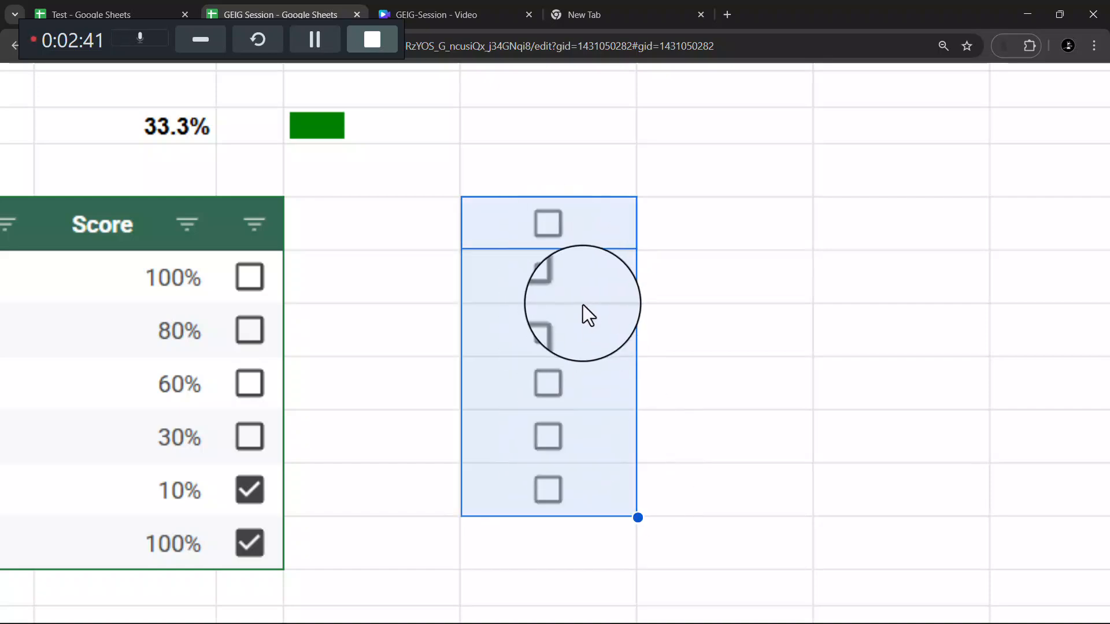
scroll(582, 373, down, 5)
scroll(573, 303, down, 2)
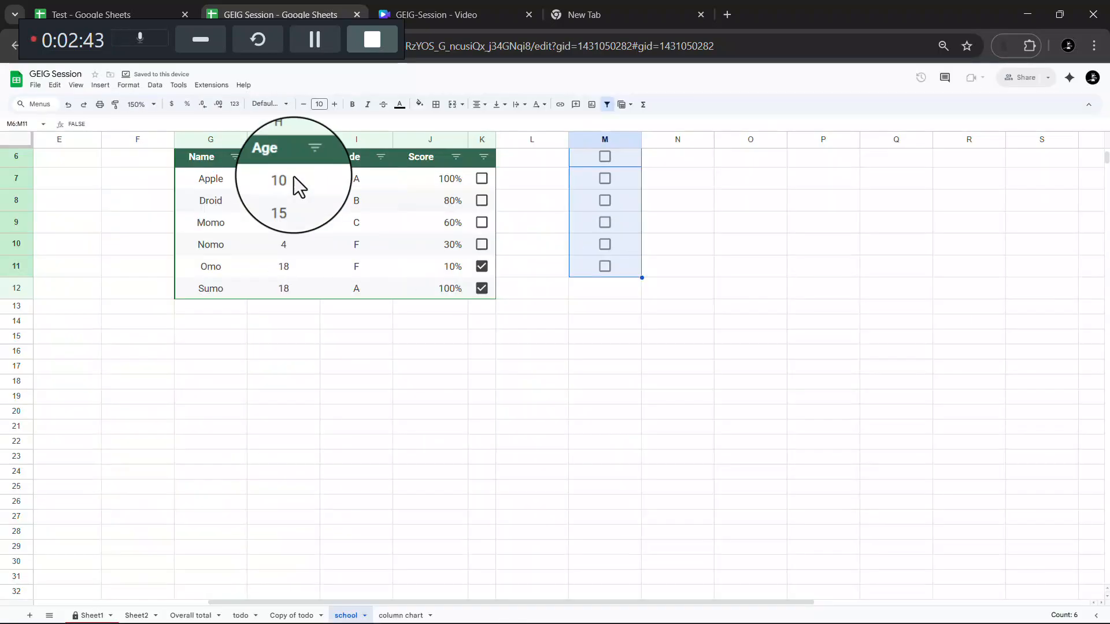
click(88, 3)
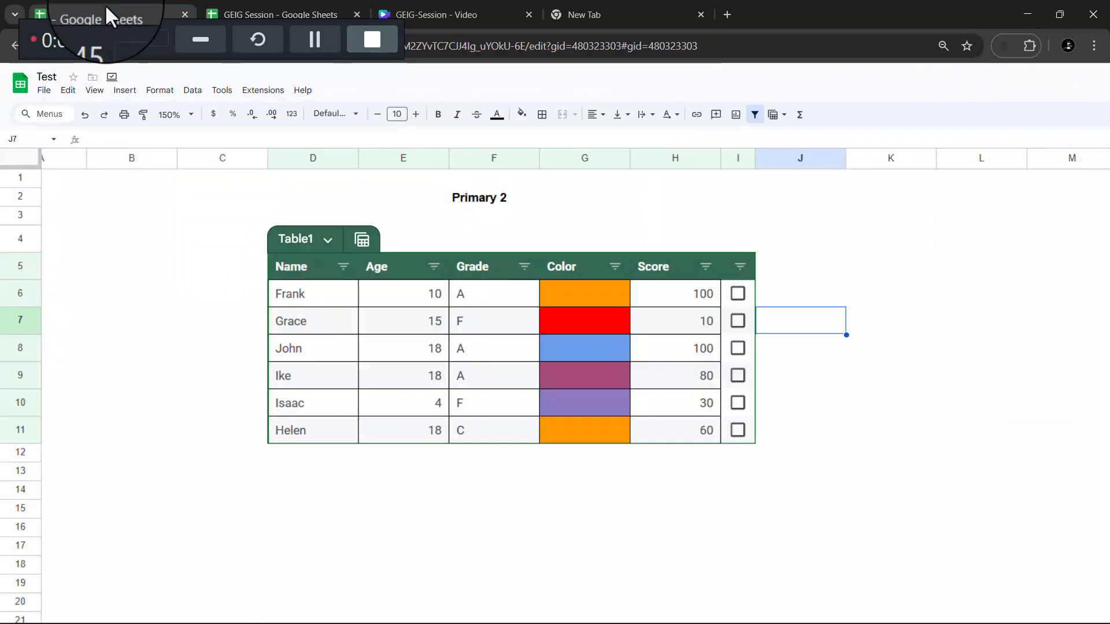
- Check the checkboxes of all six students in the table, cells I6 to I11
click(739, 295)
click(738, 324)
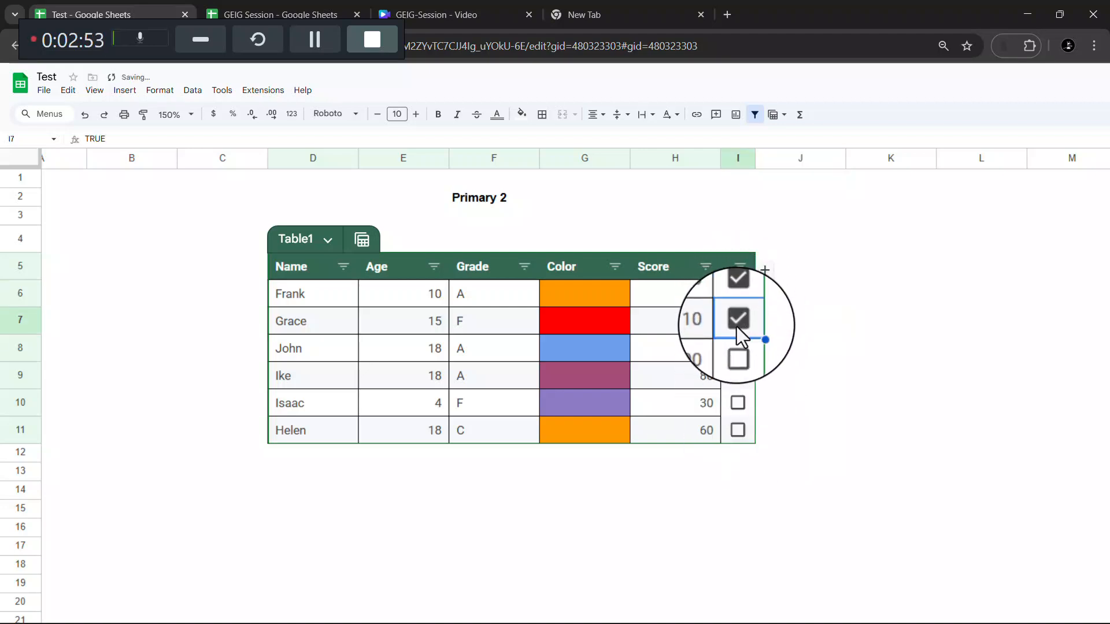
click(739, 349)
click(740, 375)
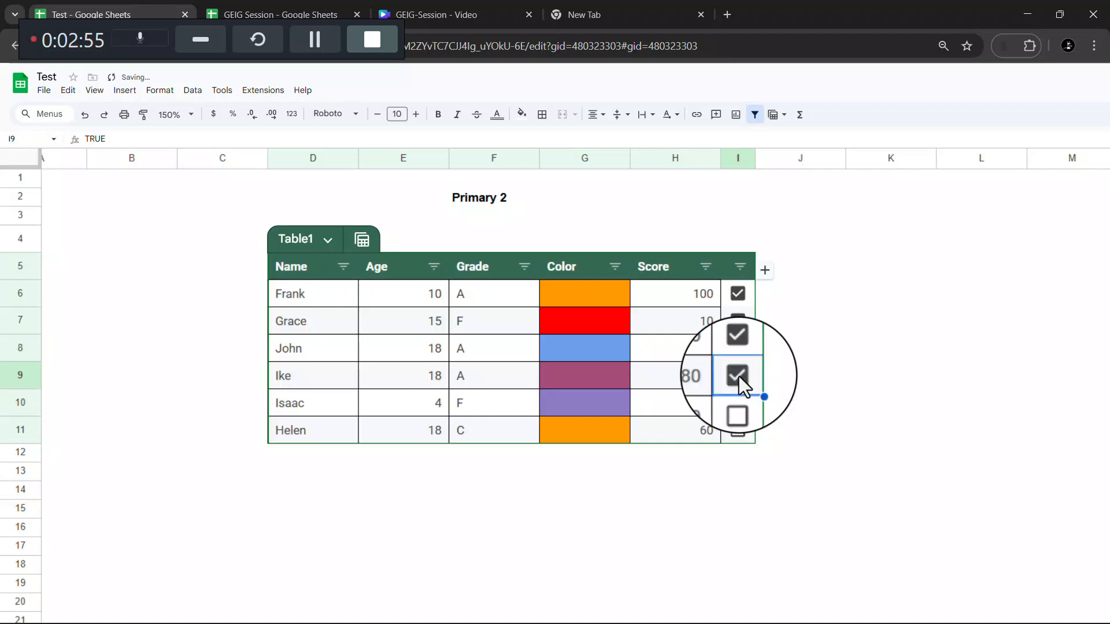
click(739, 404)
click(741, 430)
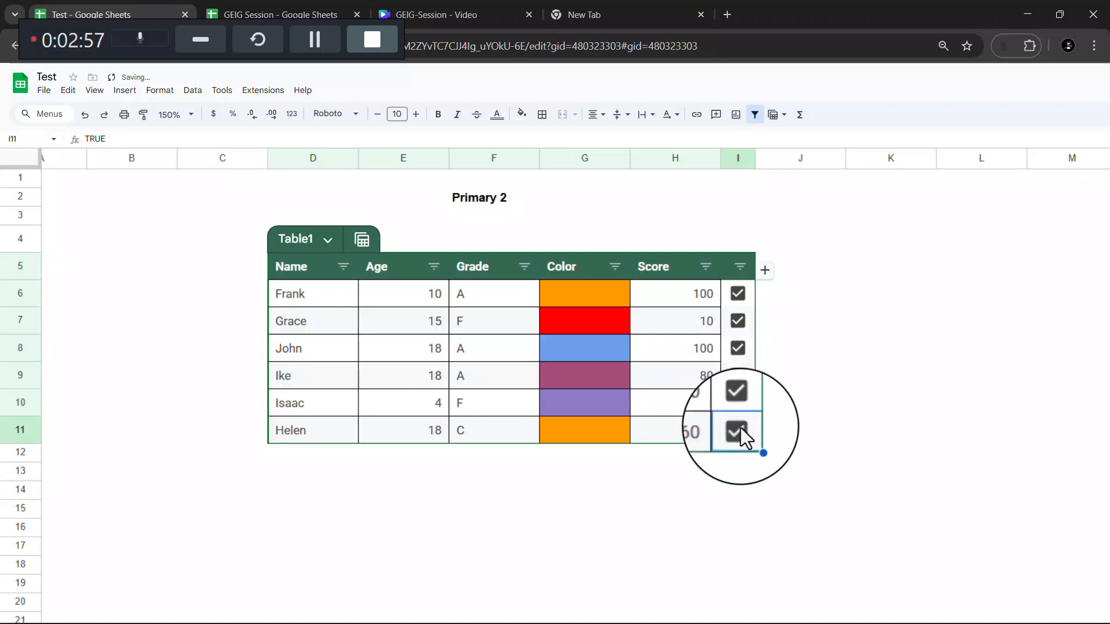
- Uncheck all six student checkboxes again, from I11 up to I6
click(741, 428)
click(740, 407)
click(740, 376)
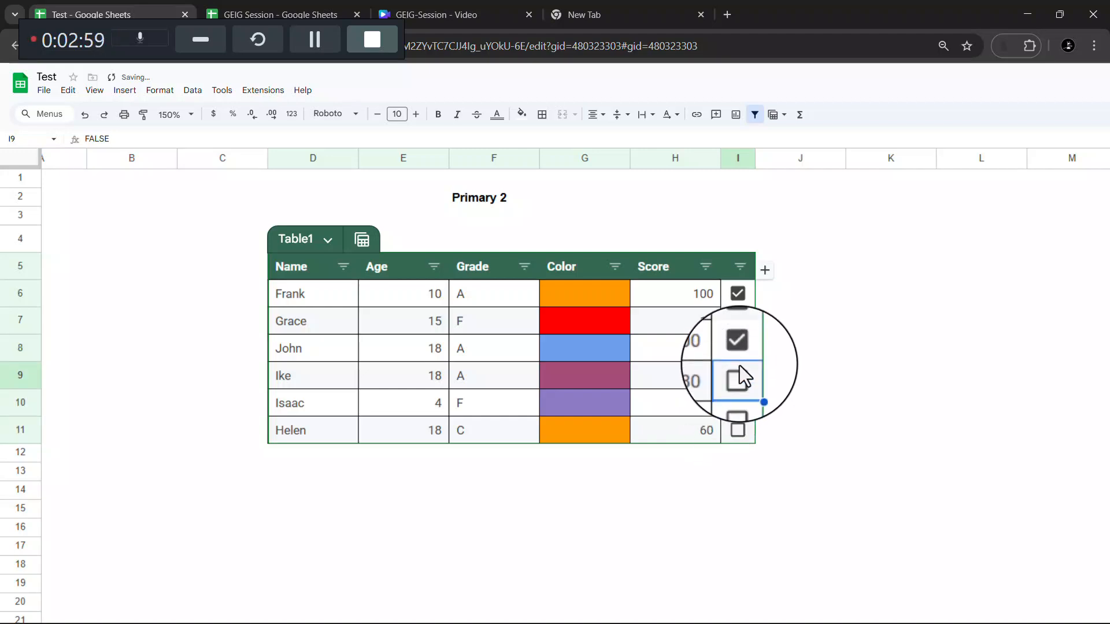
click(737, 349)
click(737, 324)
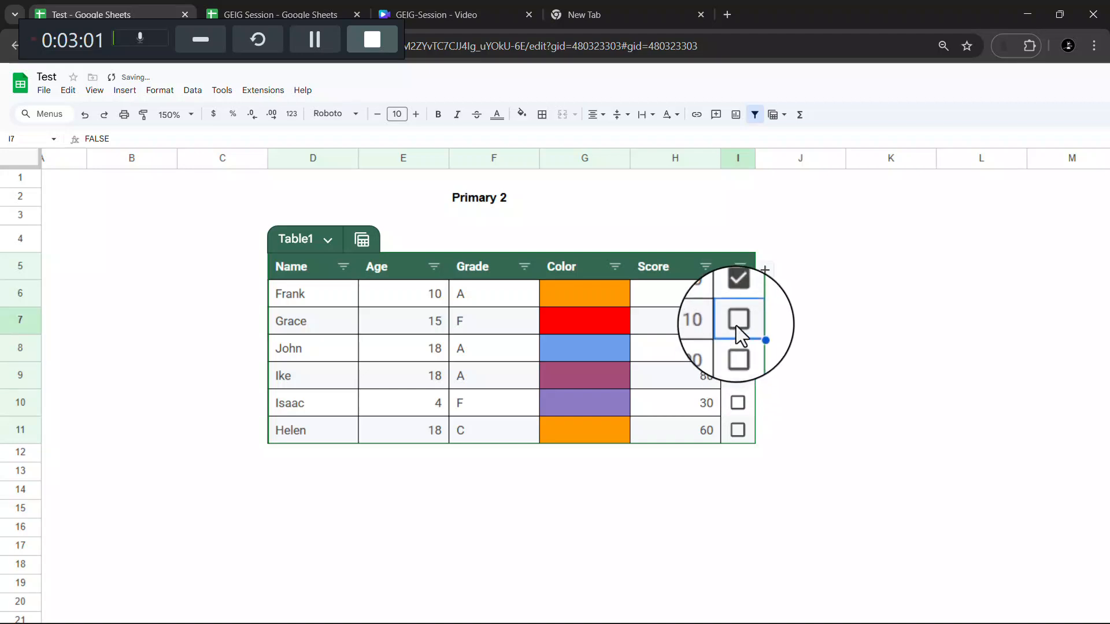
click(738, 294)
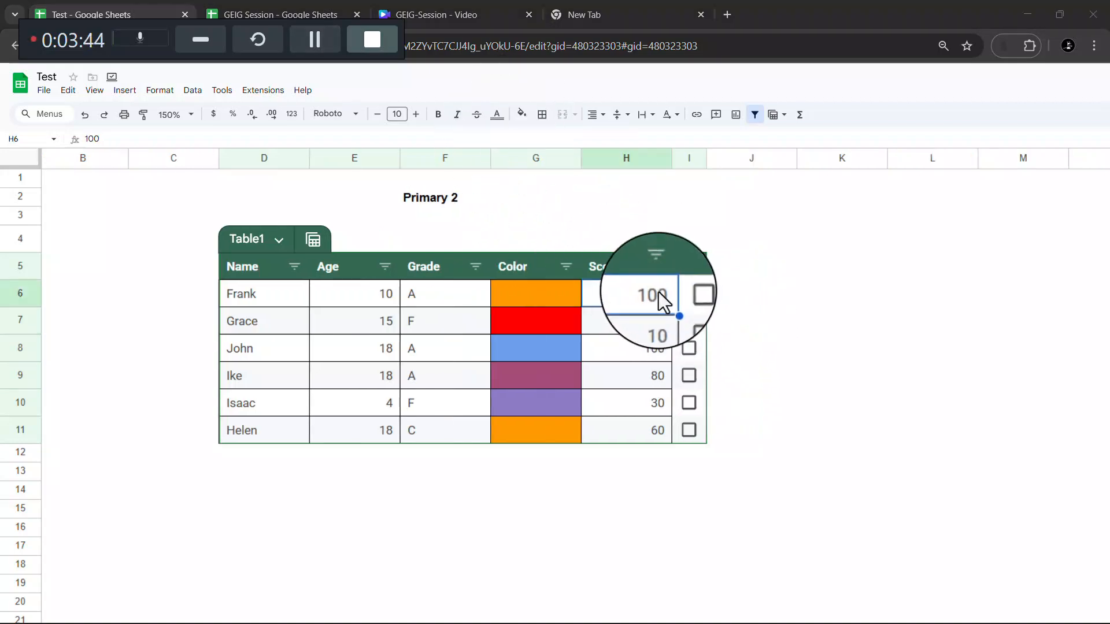
- Add percent signs to the first two entries of the Score column, making H6 100% and H7 10%
double_click(658, 292)
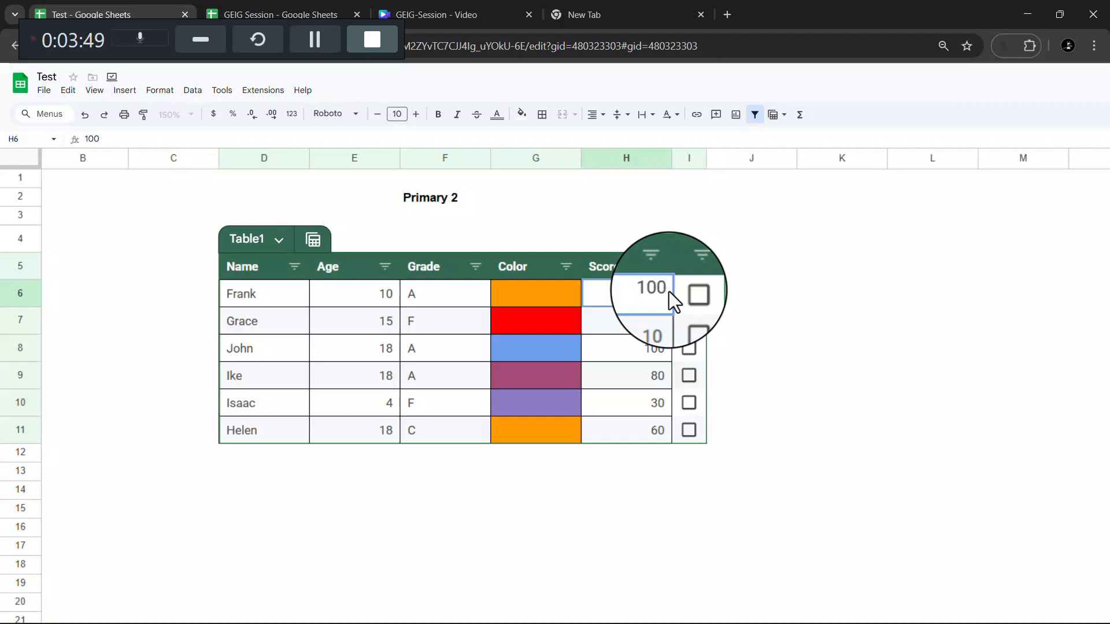
text(%)
double_click(662, 323)
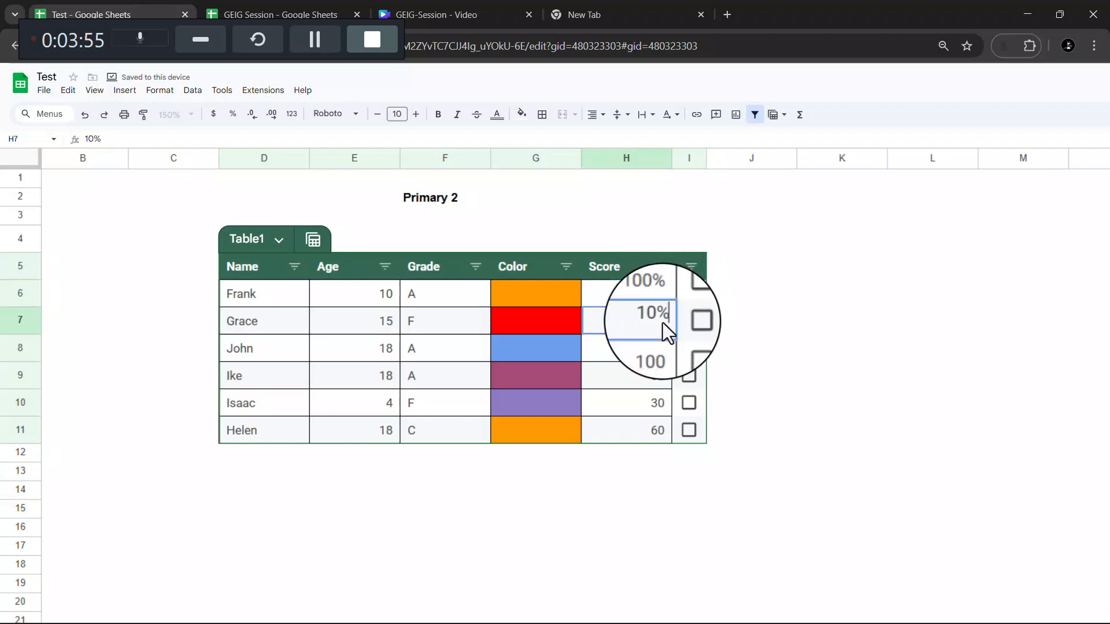
click(313, 39)
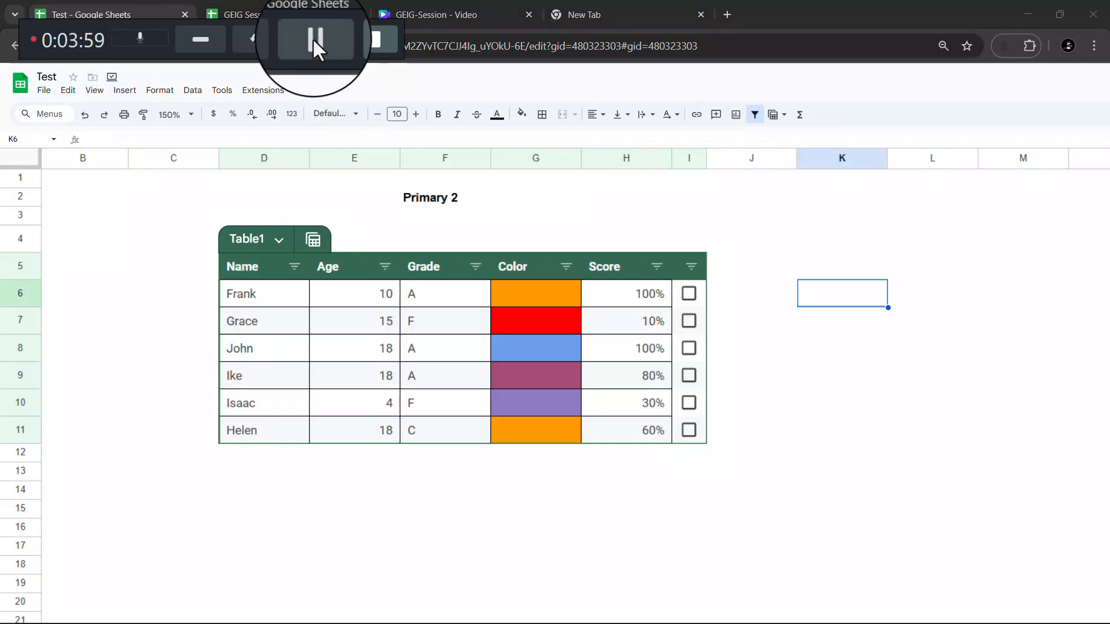
- Switch to the GEIG Session spreadsheet and examine the To Promote percentage formula in cell J4
click(297, 5)
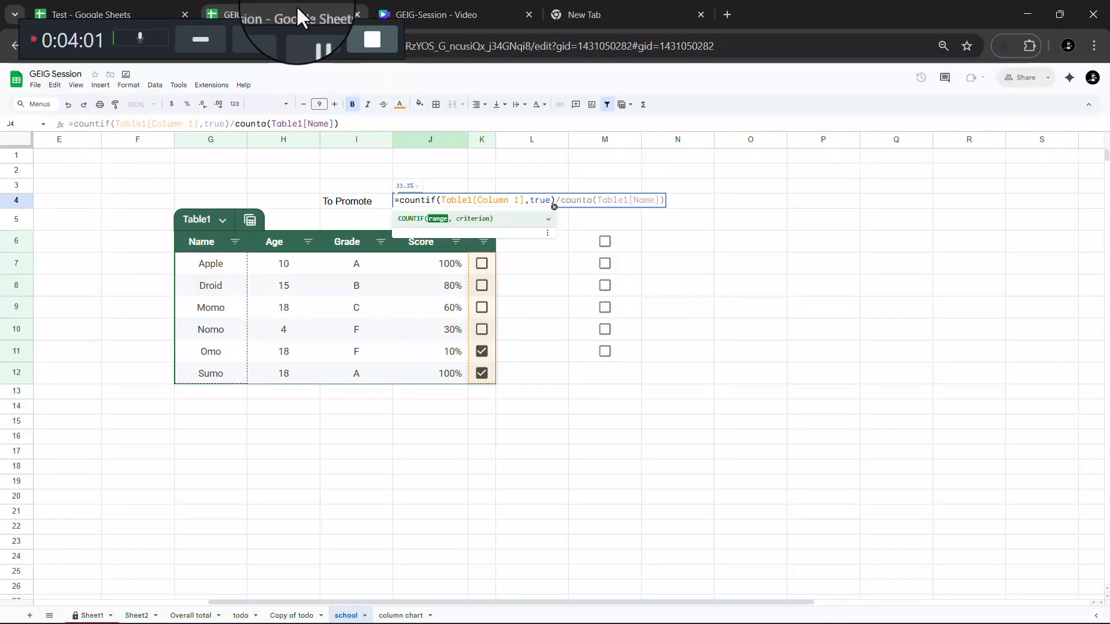
click(560, 270)
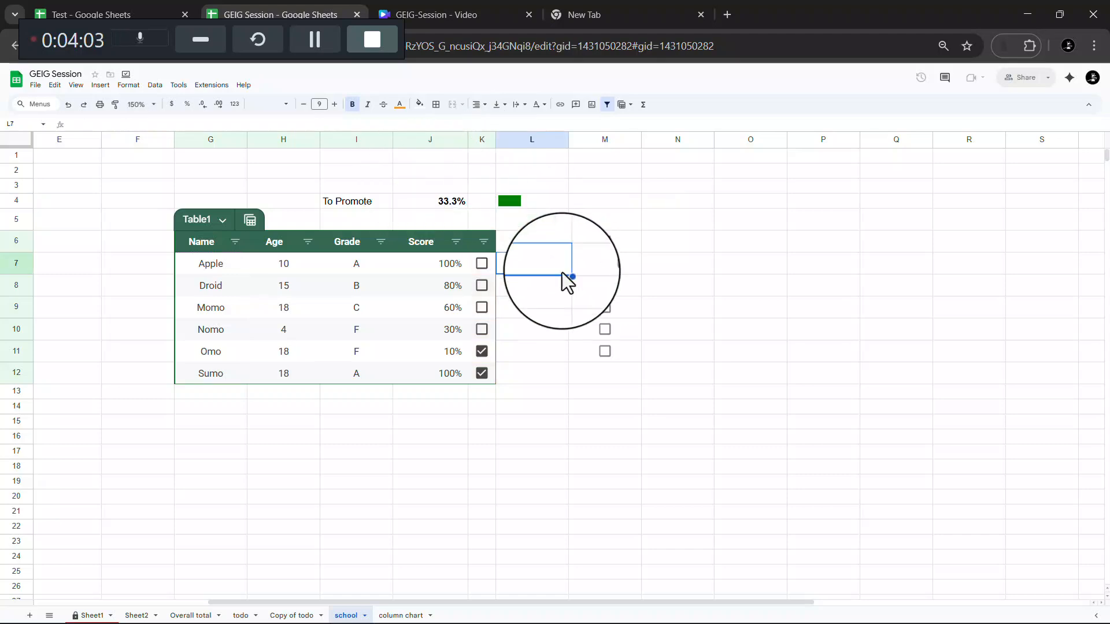
click(441, 204)
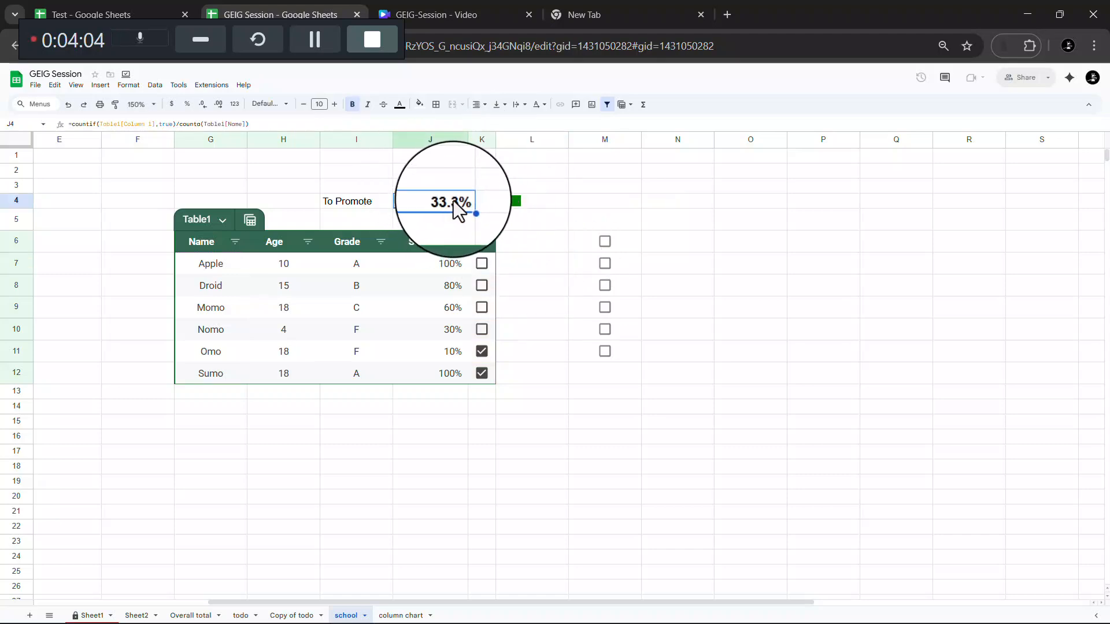
- Check the checkboxes in K7 and K9 of the school table and select the To Promote percentage in J4
click(481, 264)
click(485, 290)
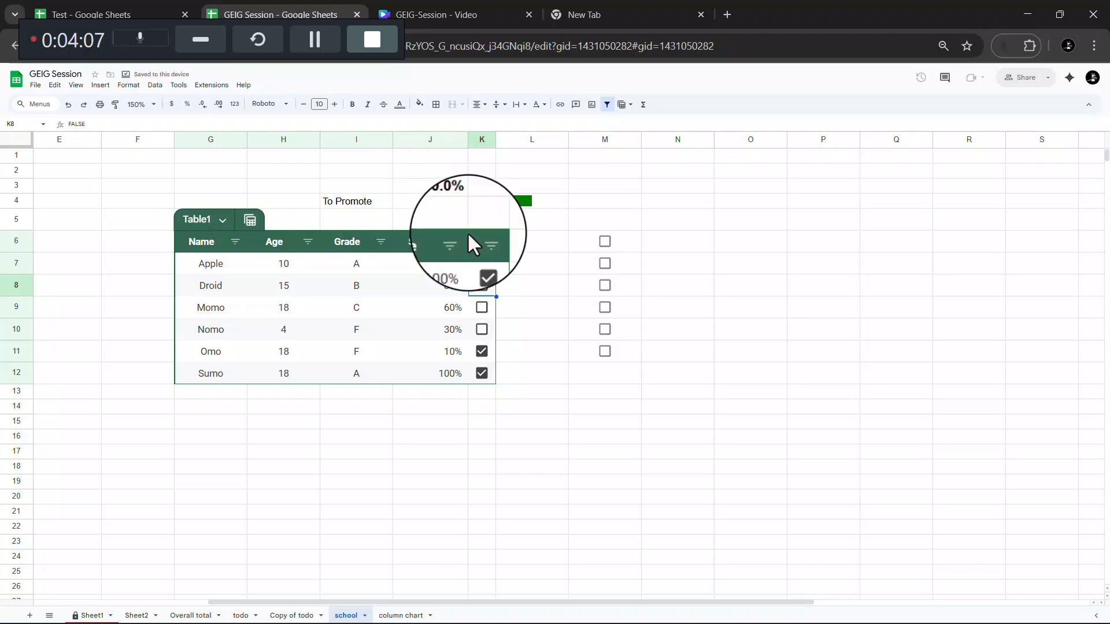
click(482, 308)
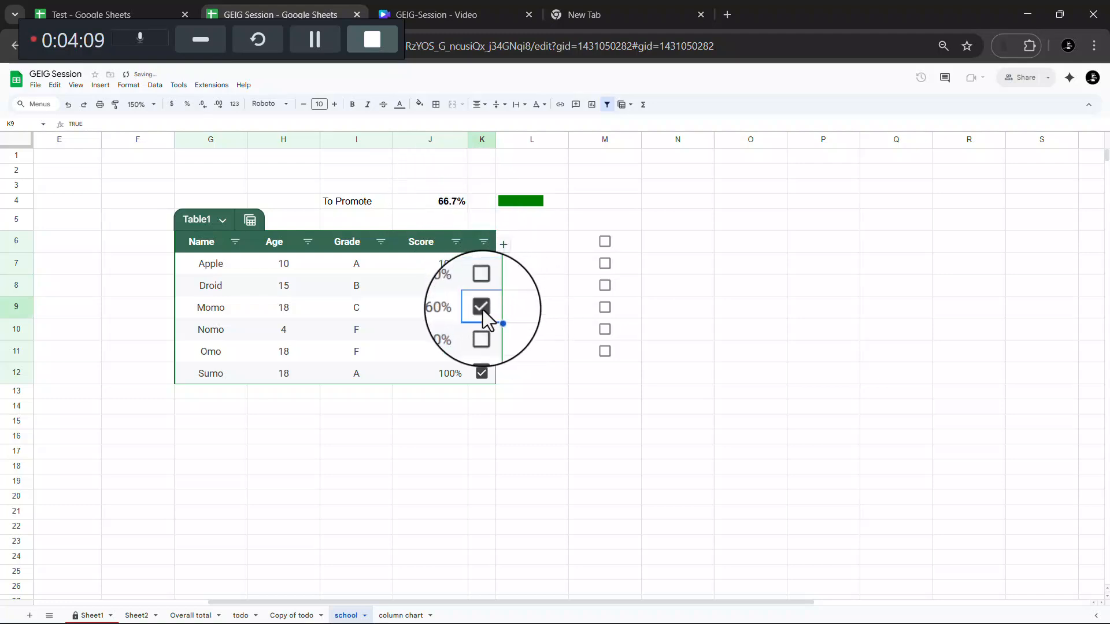
click(452, 203)
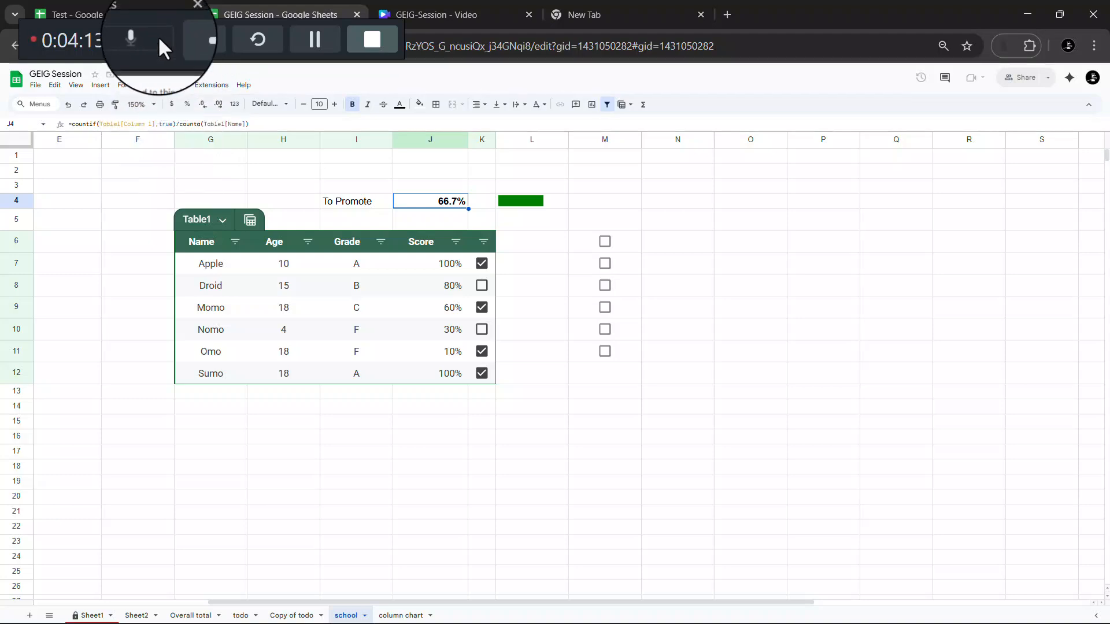
- Return to the Test spreadsheet and enter =countif(Table1[Column 1],true) in H2, using the checkbox column as the range
click(119, 14)
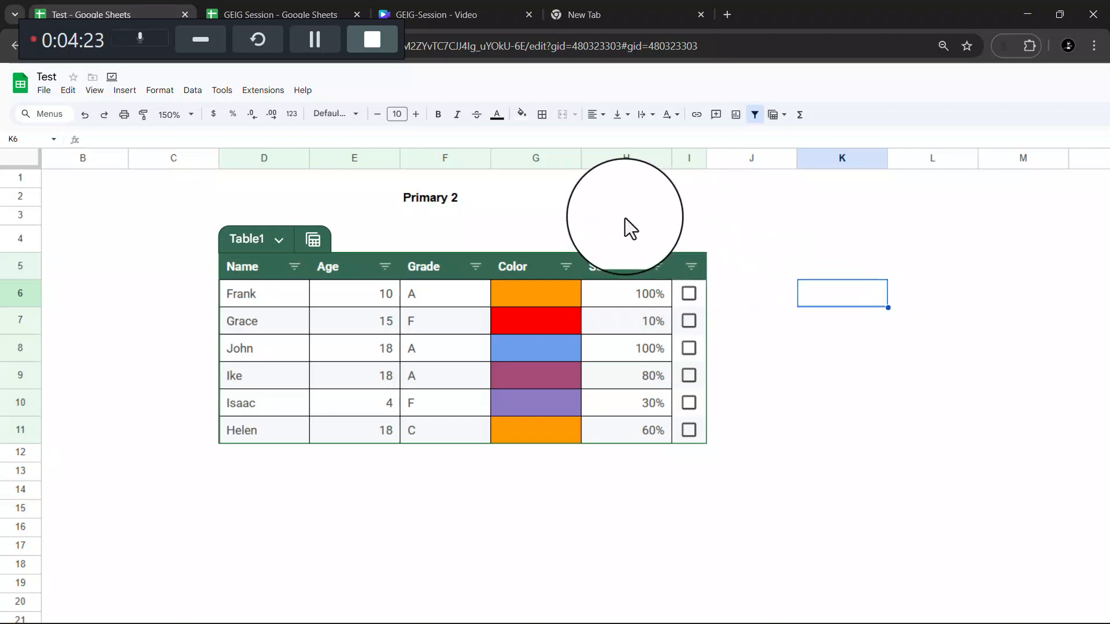
click(591, 199)
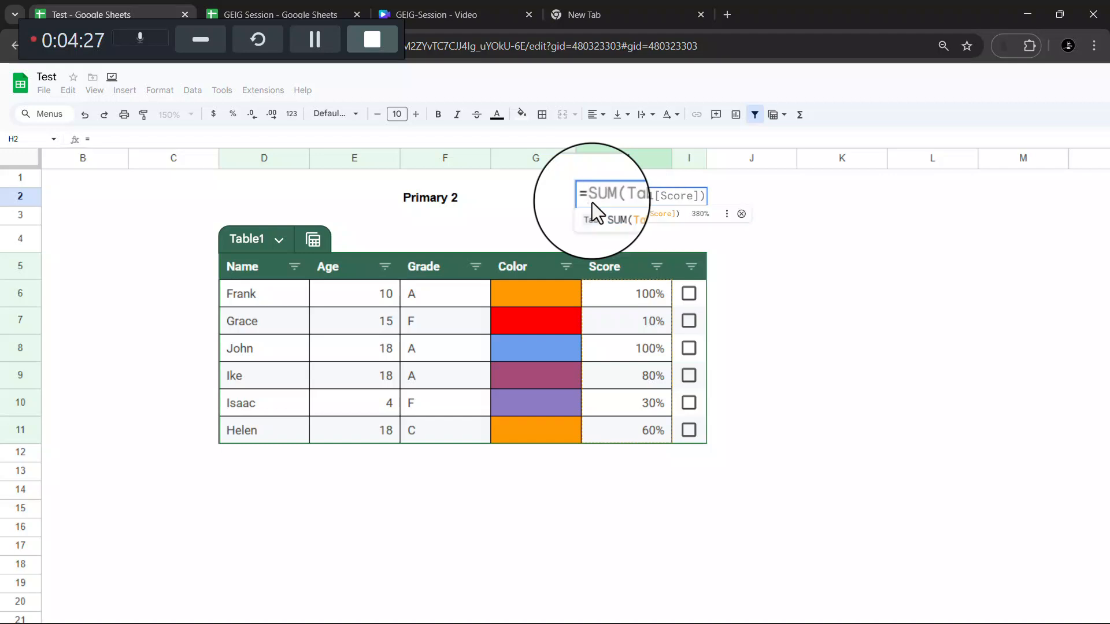
text(counif)
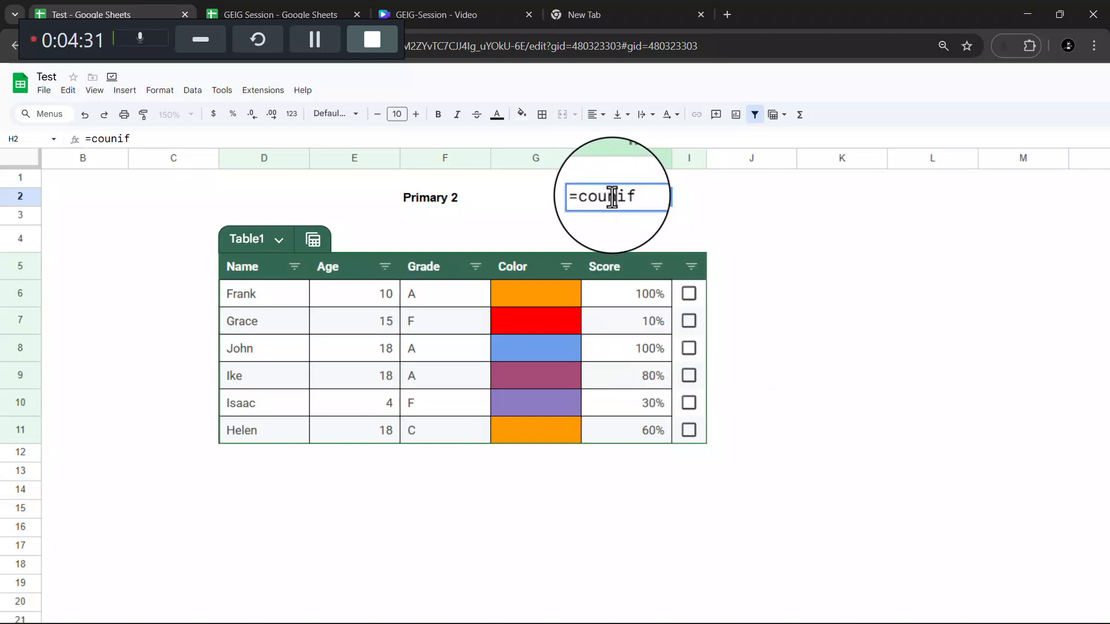
click(611, 197)
text(tif)
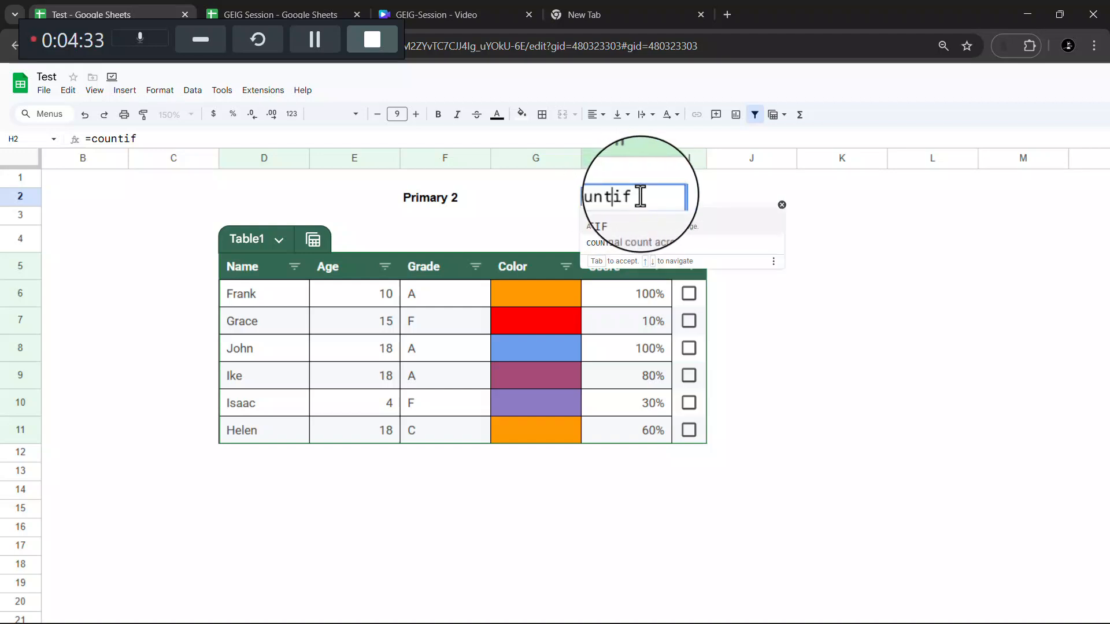
text(()
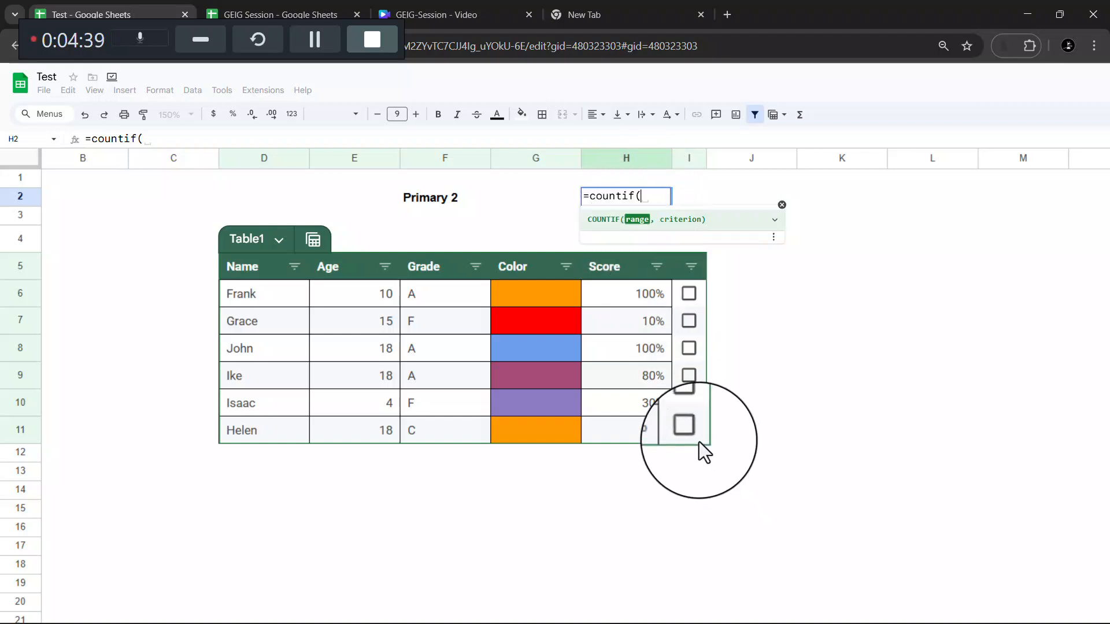
mouse_move(699, 442)
mouse_down()
mouse_move(705, 325)
mouse_move(695, 289)
mouse_up()
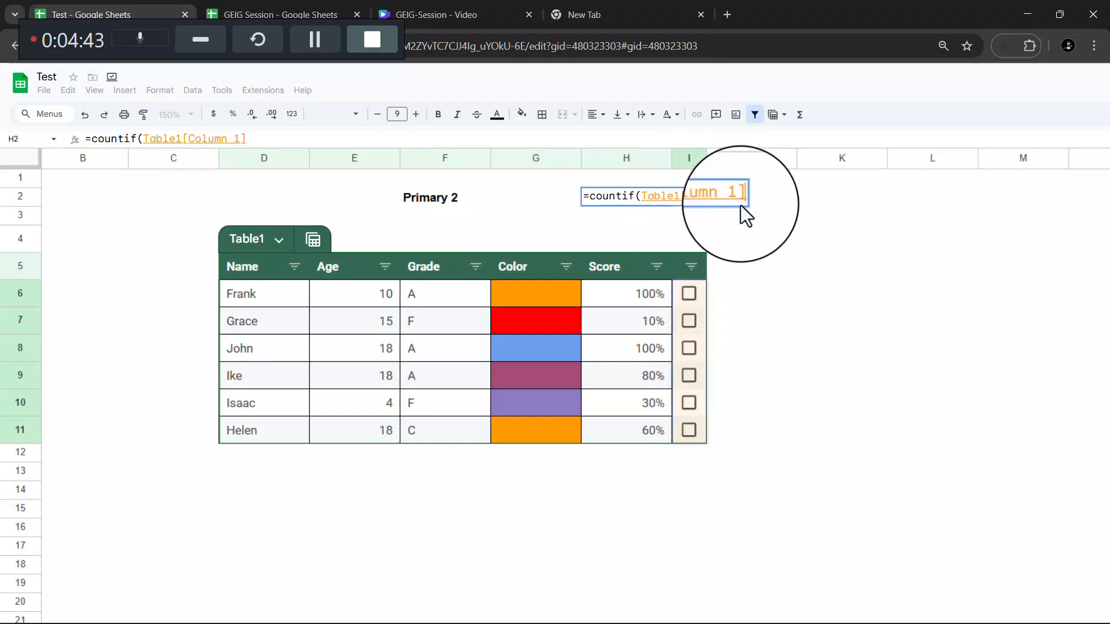
text(,)
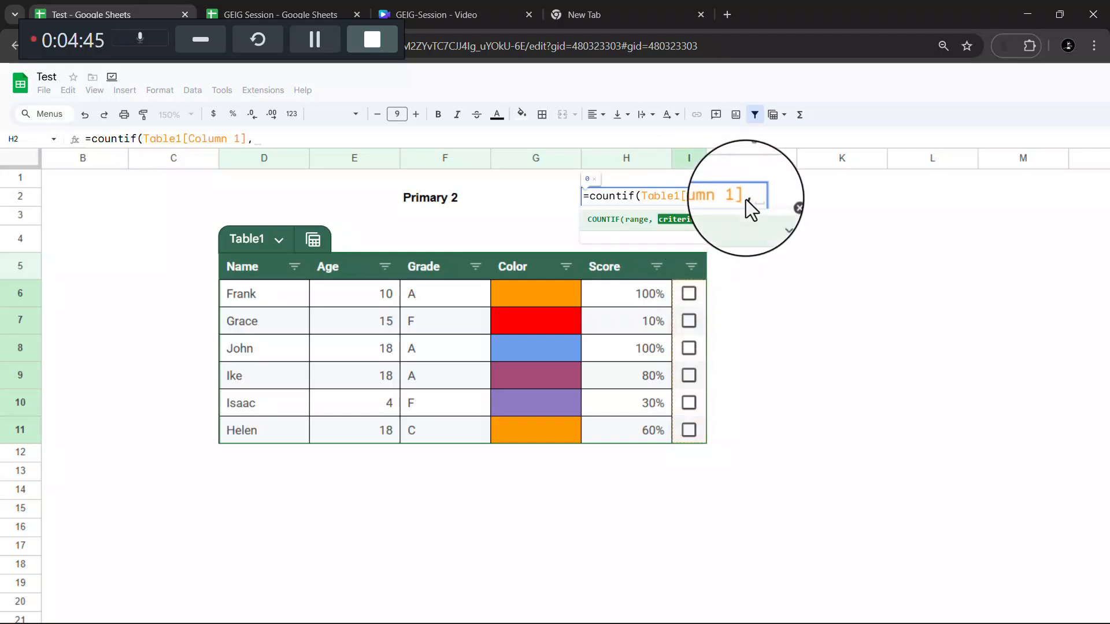
text(true)
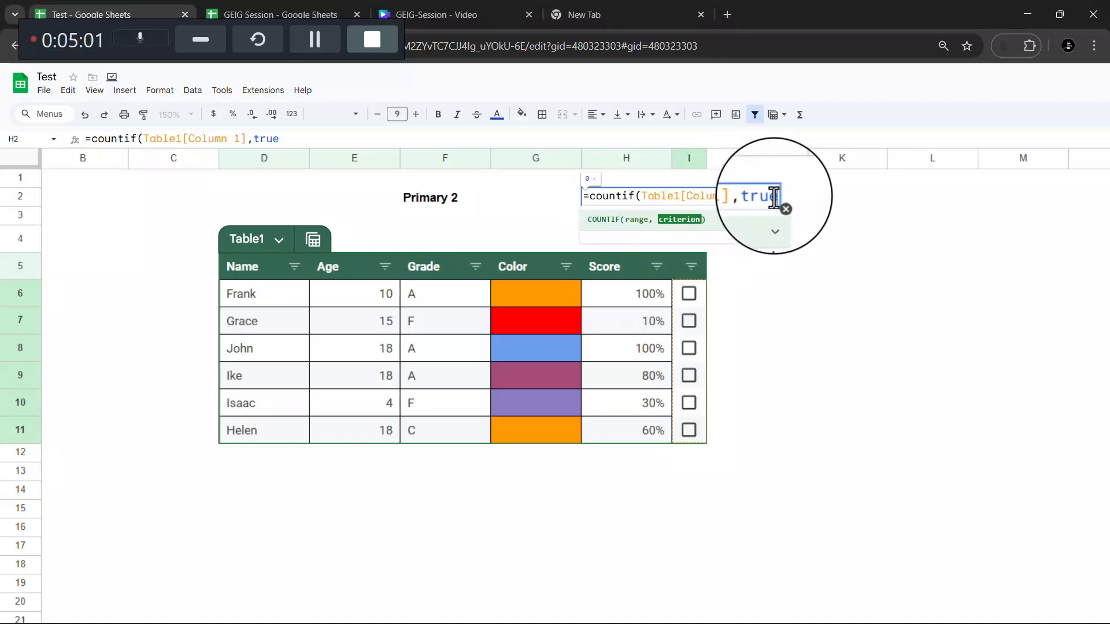
text())
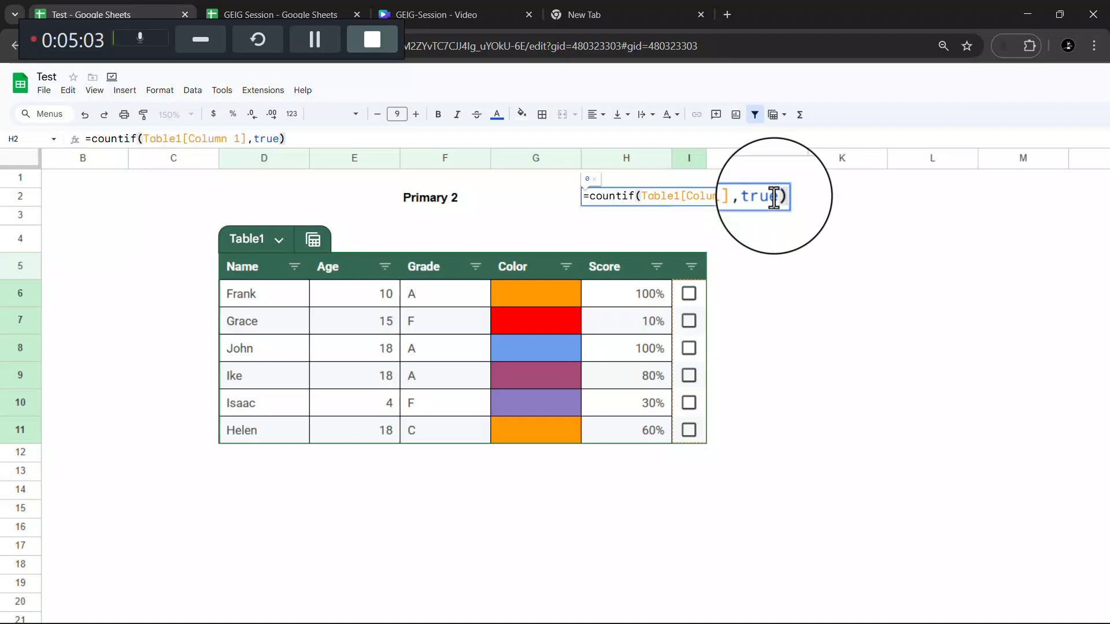
- Extend the H2 formula with a division by the COUNTA function
text(/)
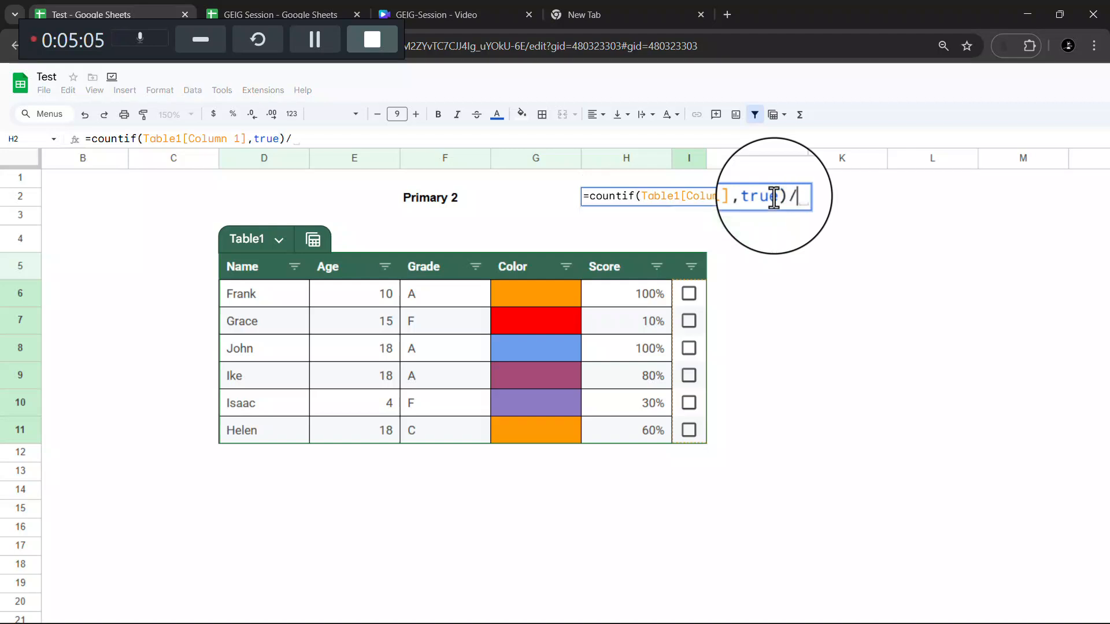
text(coun)
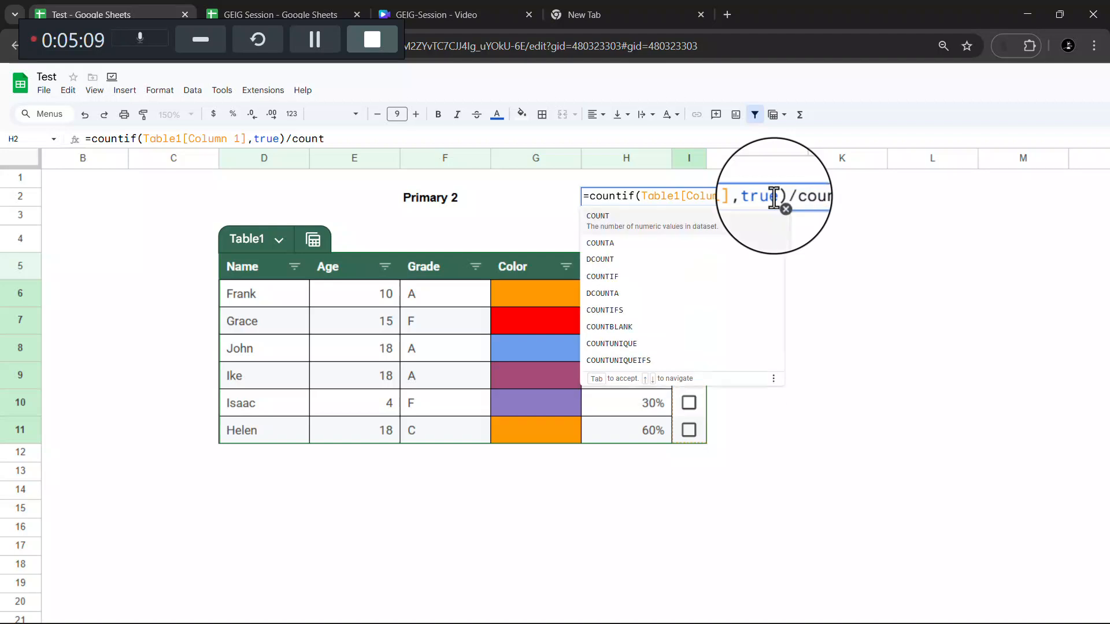
text(t)
click(749, 245)
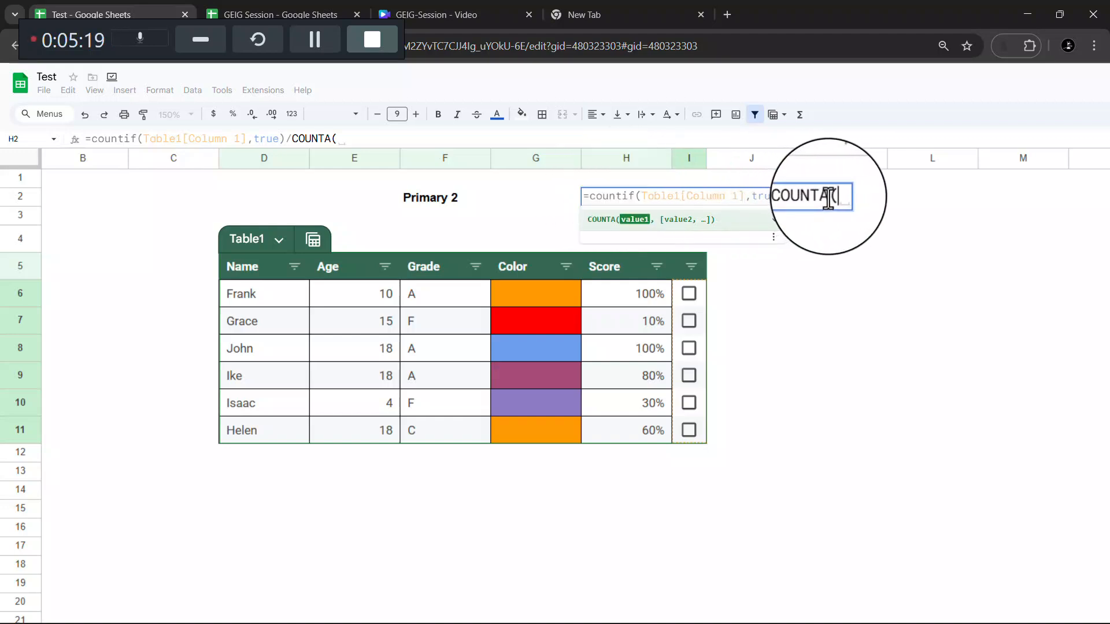
- Complete the H2 formula with counta(Table1[Name]) as the divisor, using the table's Name column as its range
key(Left)
key(BackSpace)
key(BackSpace)
key(BackSpace)
key(BackSpace)
key(BackSpace)
key(BackSpace)
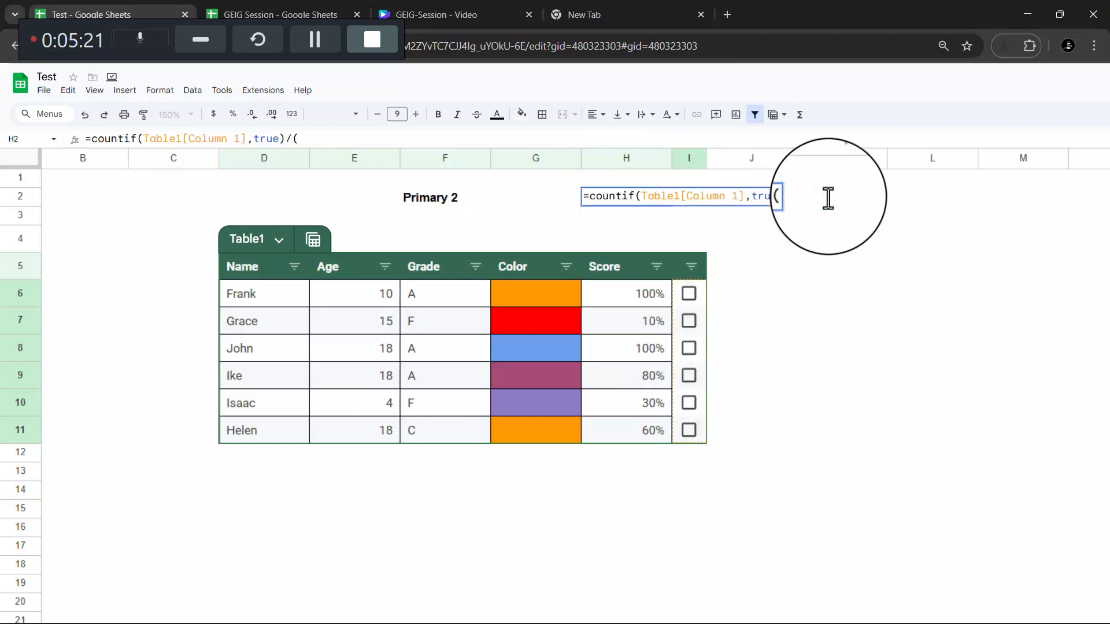
text(counta)
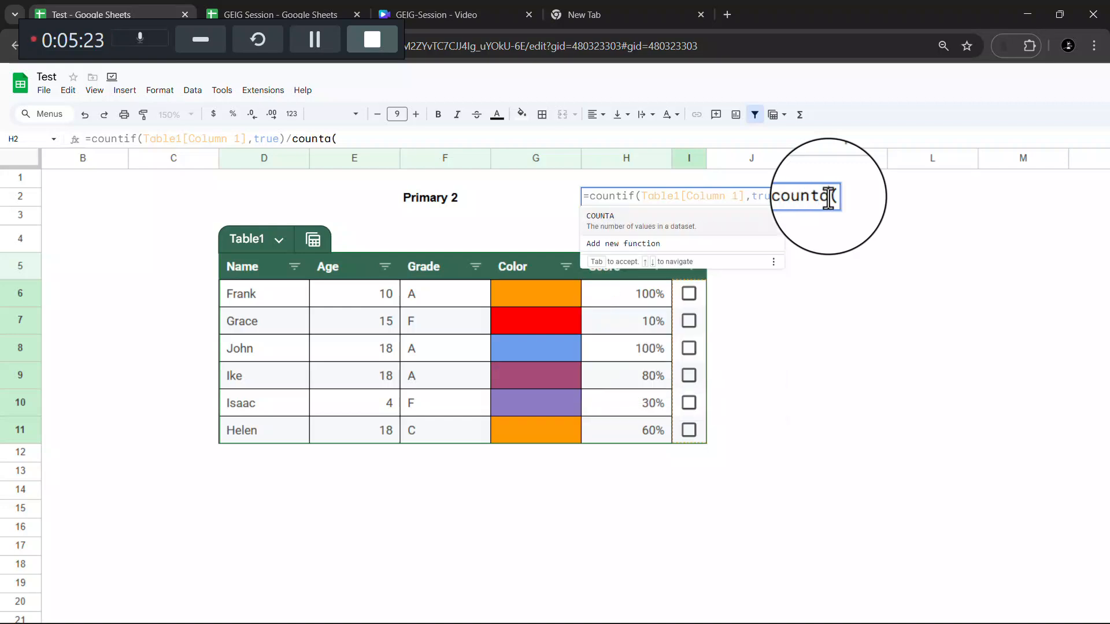
text(()
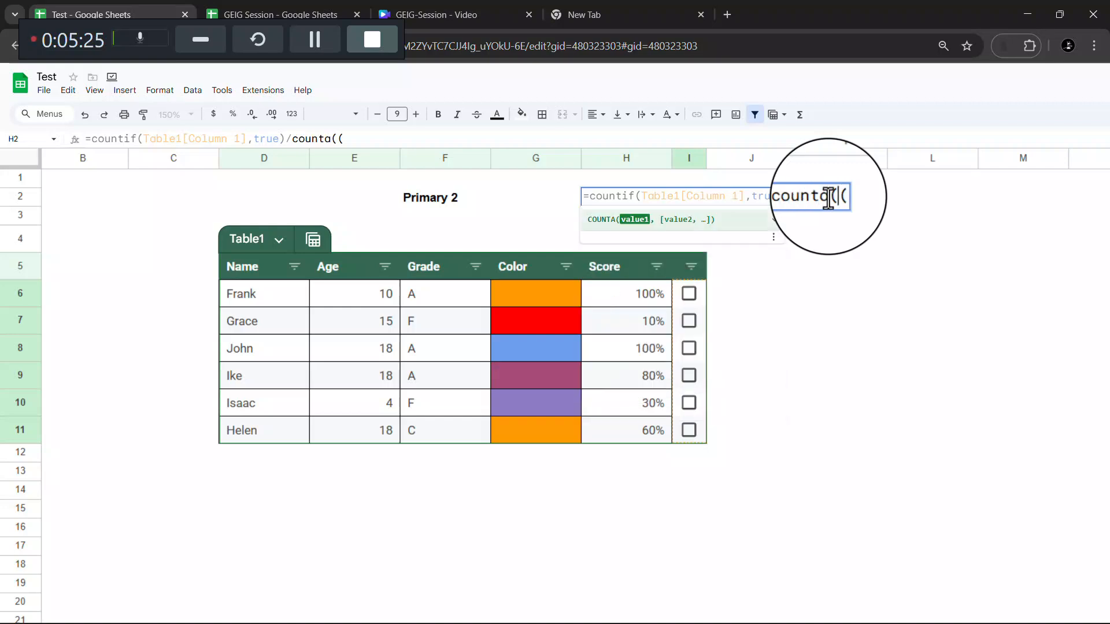
key(Right)
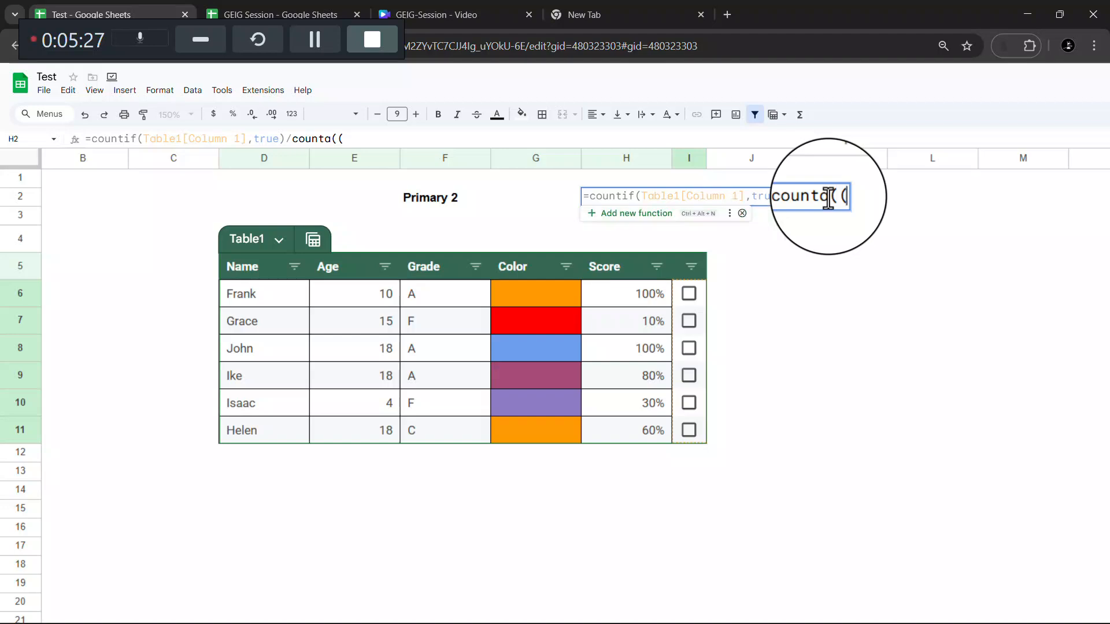
key(BackSpace)
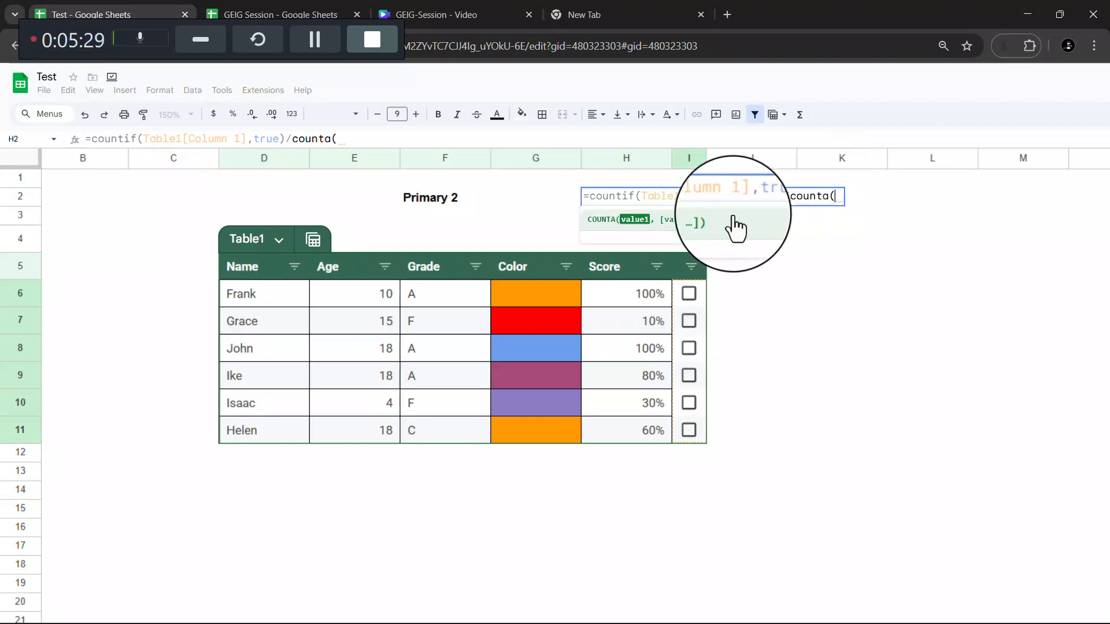
drag(266, 441, 262, 297)
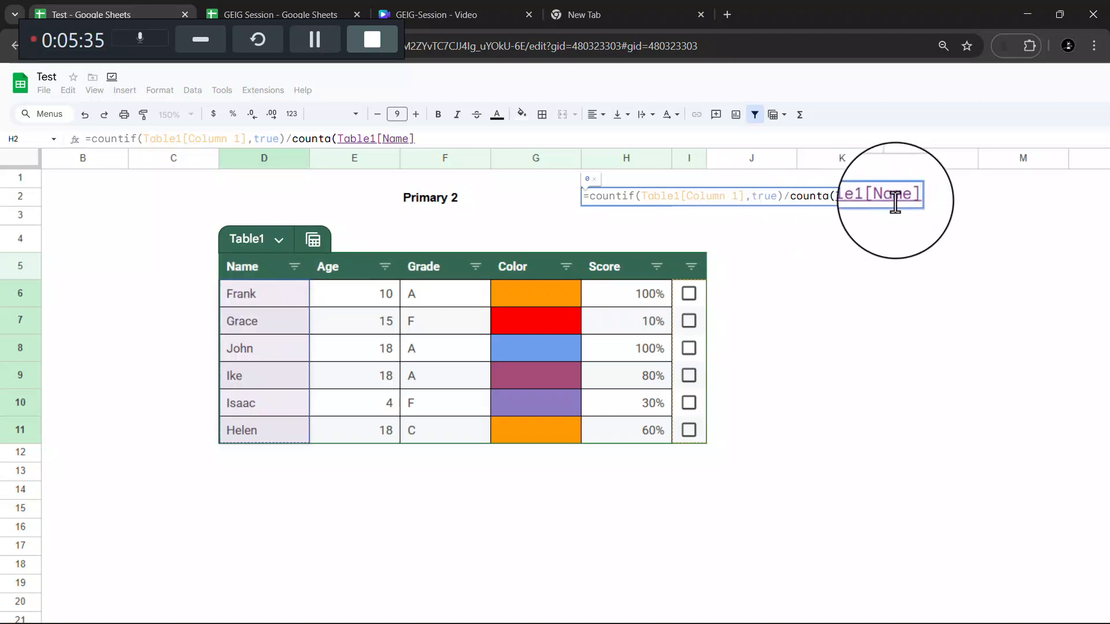
text())
key(Return)
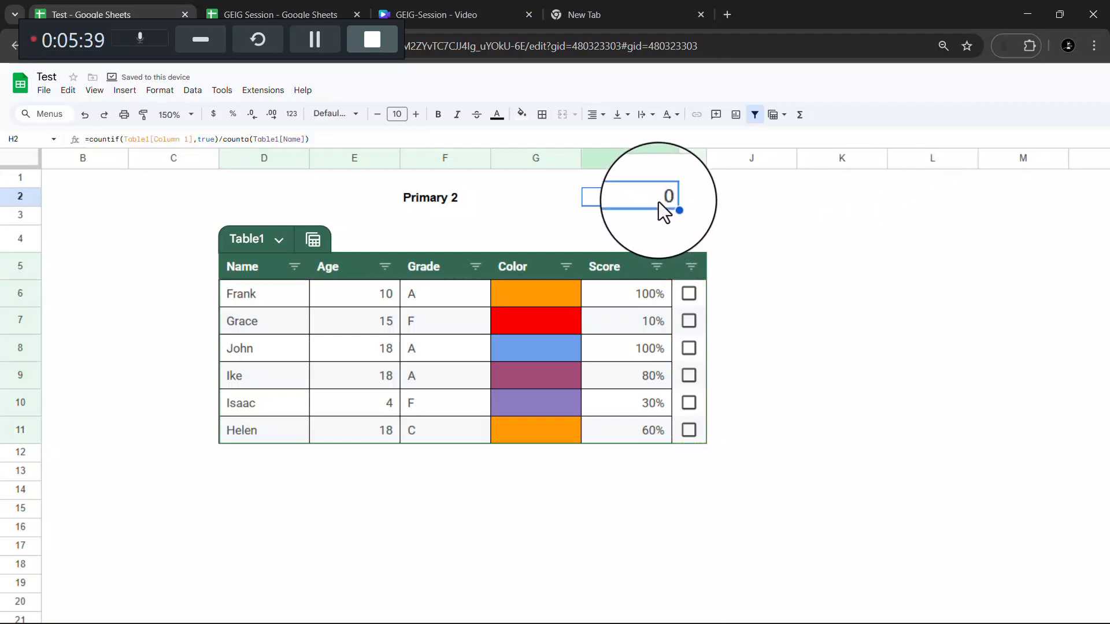
- Check all the checkboxes in I6:I11 of the student table, and uncheck I6 again
click(688, 295)
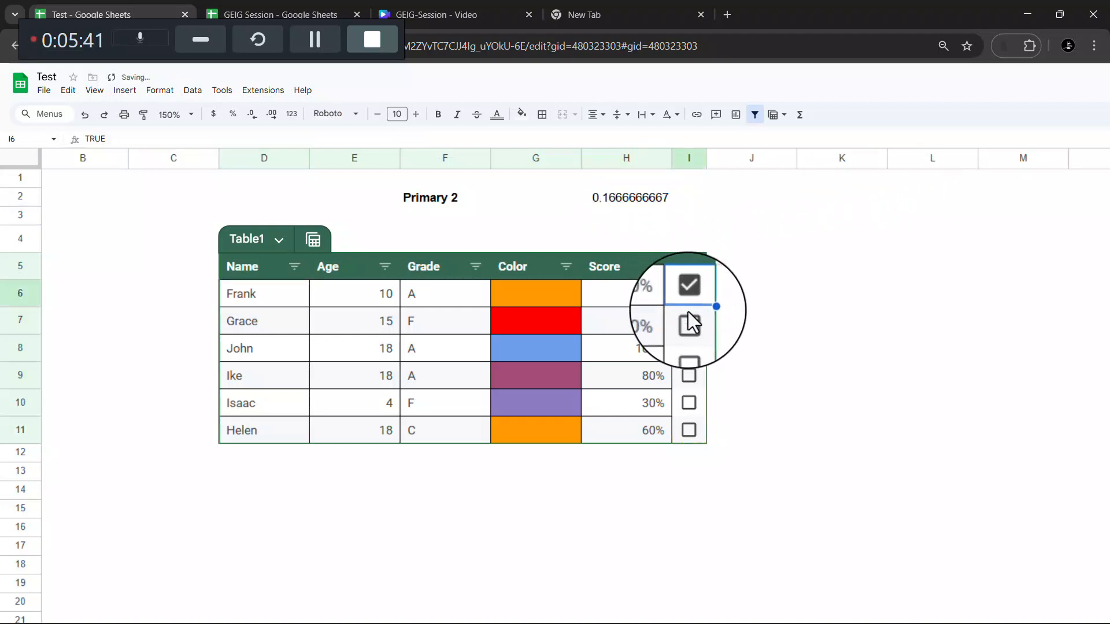
click(689, 325)
click(688, 348)
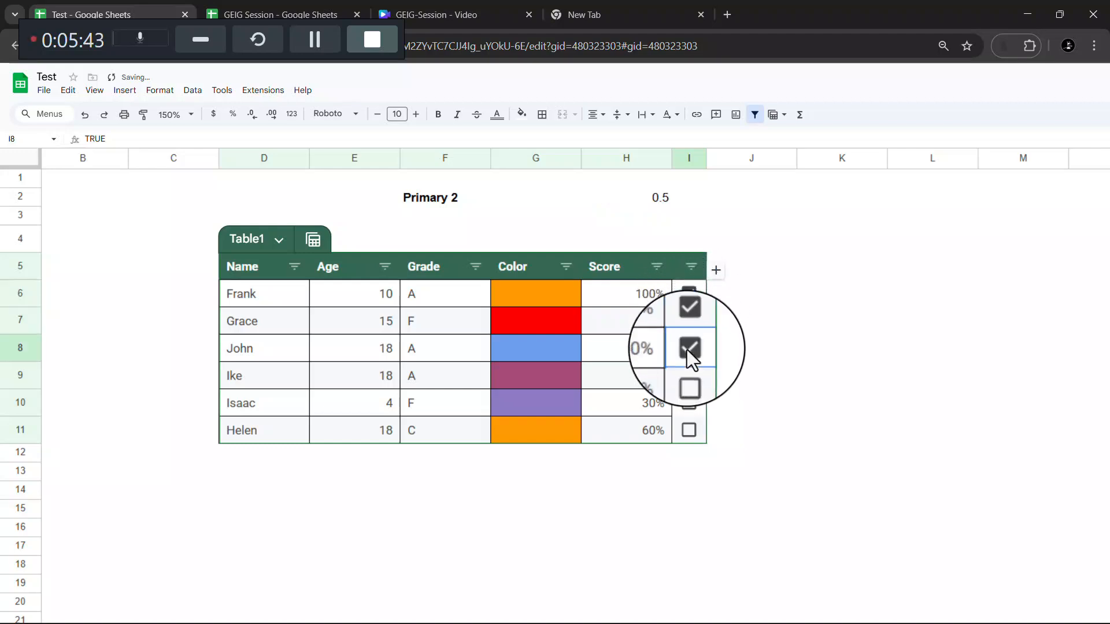
click(687, 375)
click(687, 404)
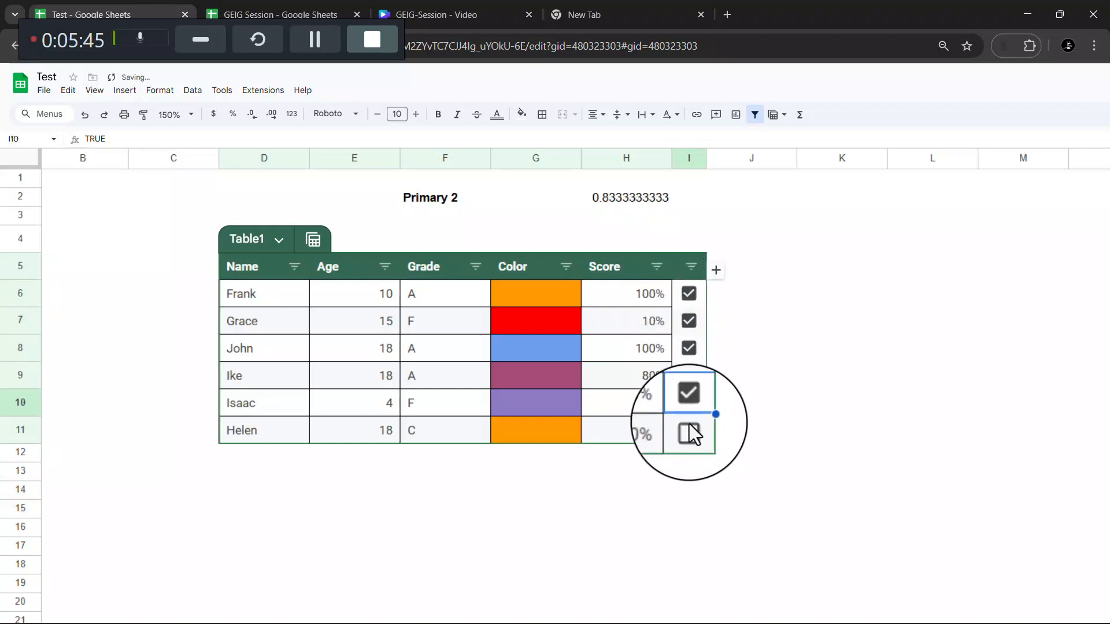
click(689, 430)
click(687, 294)
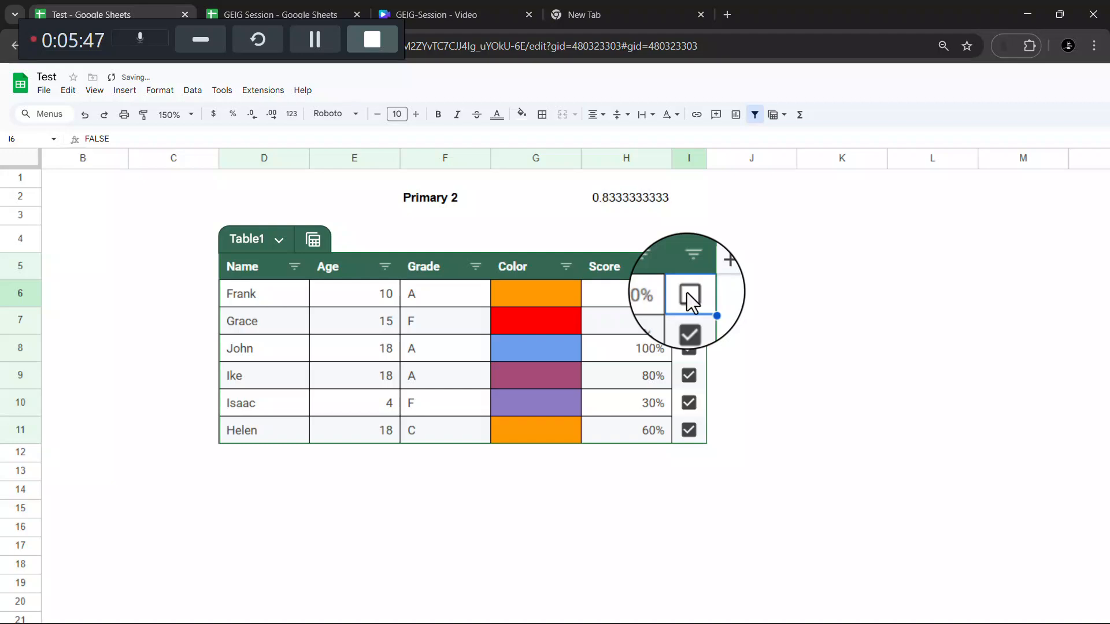
- Format the completion value in H2 as a percentage with one decimal place
click(647, 197)
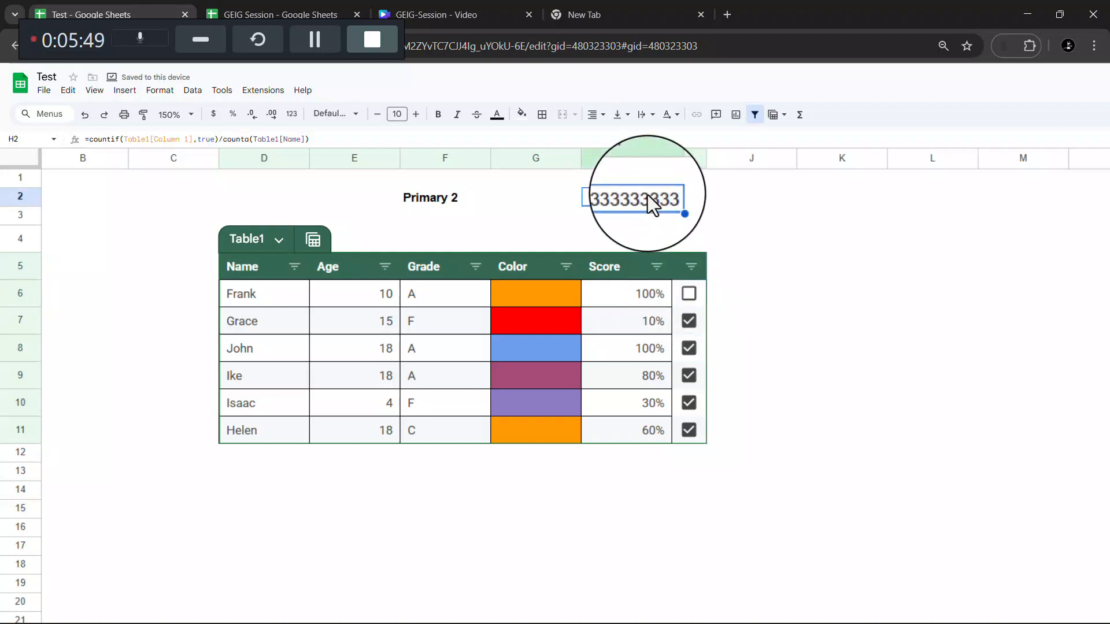
click(251, 115)
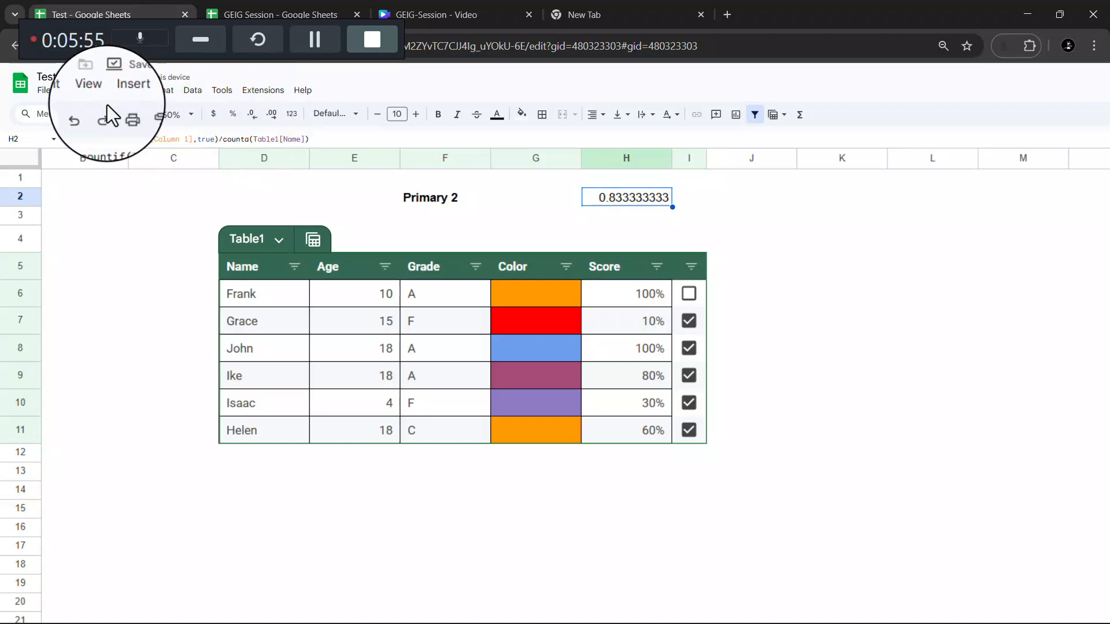
click(84, 114)
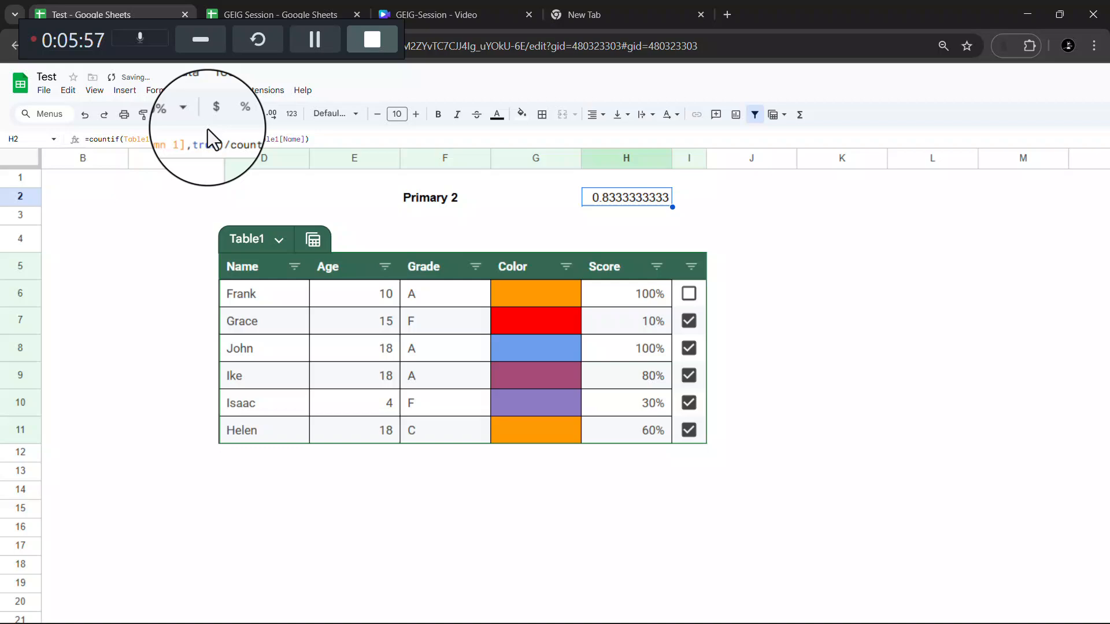
click(232, 114)
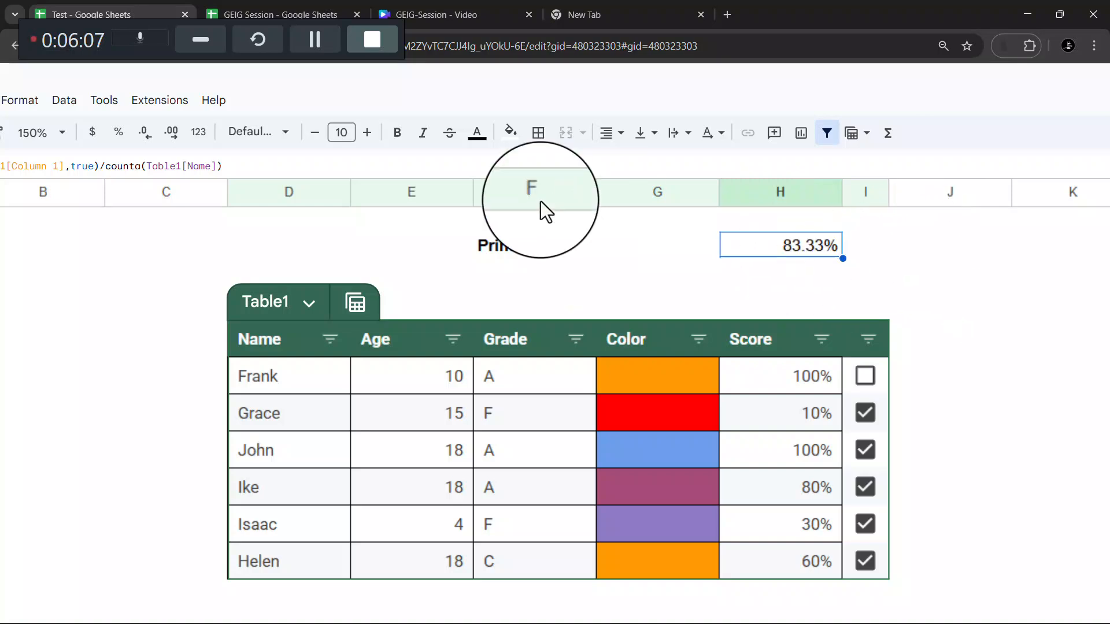
click(149, 142)
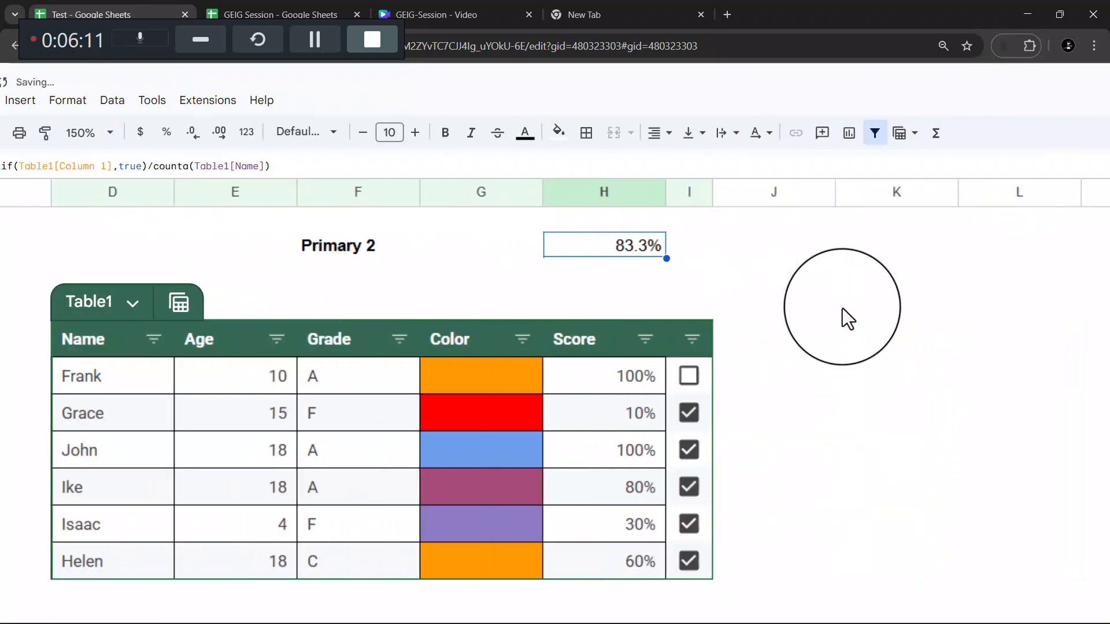
- Check the I6 checkbox in the student table and uncheck the checkboxes in I7:I11
scroll(842, 308, right, 1)
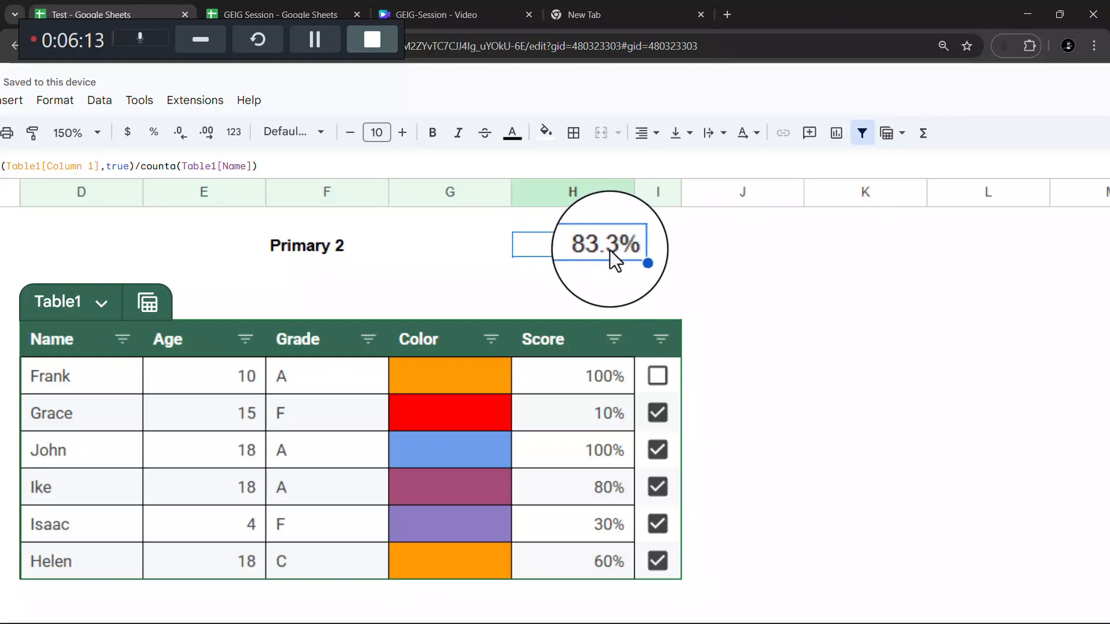
scroll(612, 251, down, 3)
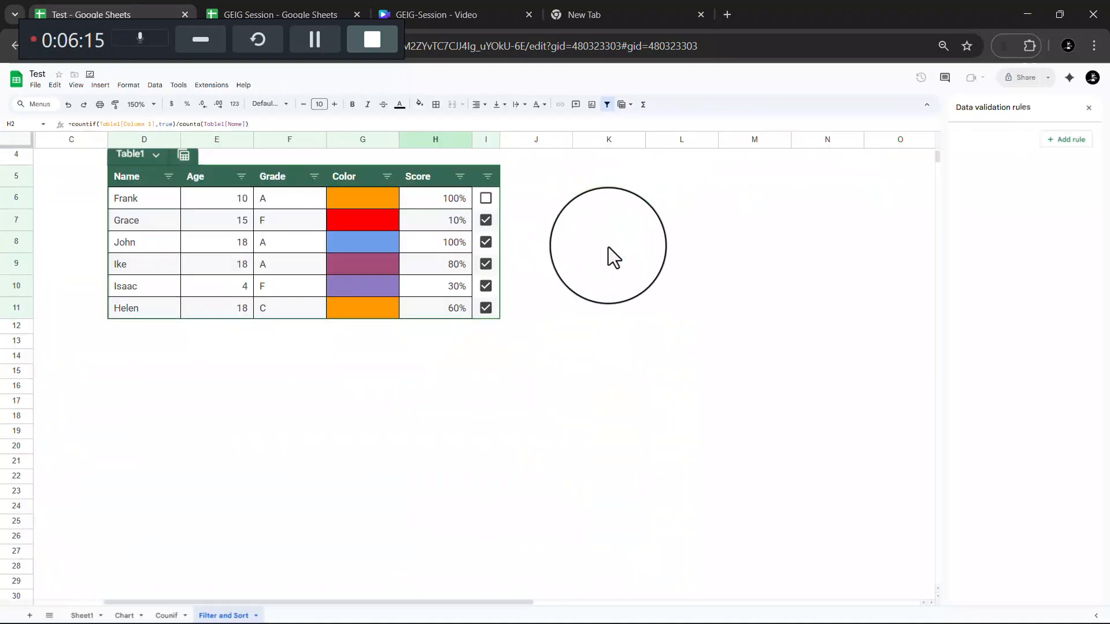
scroll(588, 263, up, 1)
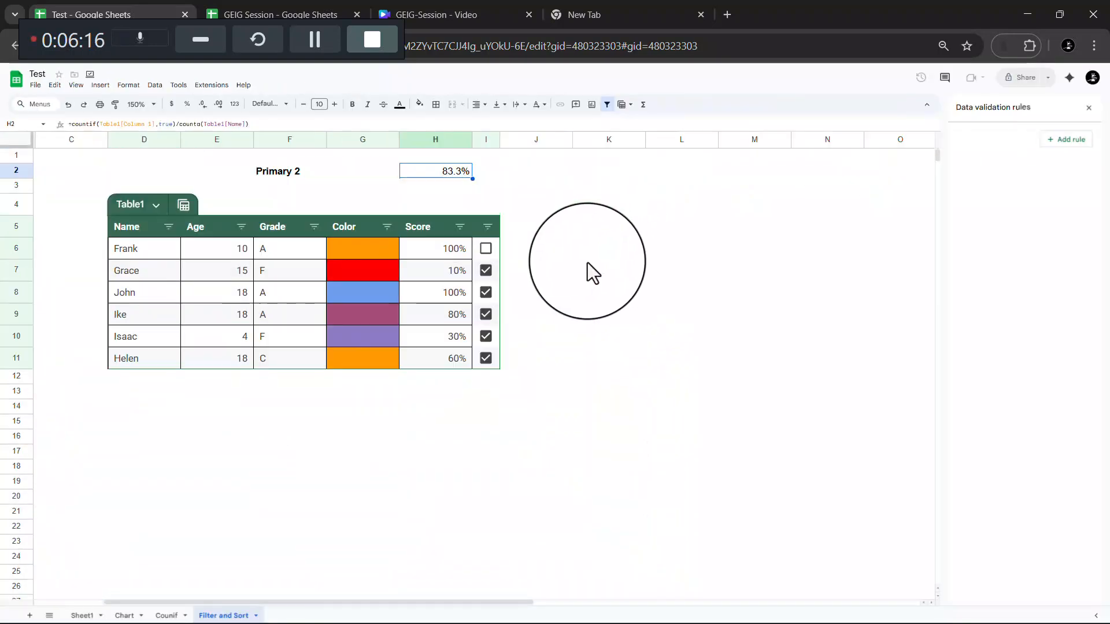
click(484, 249)
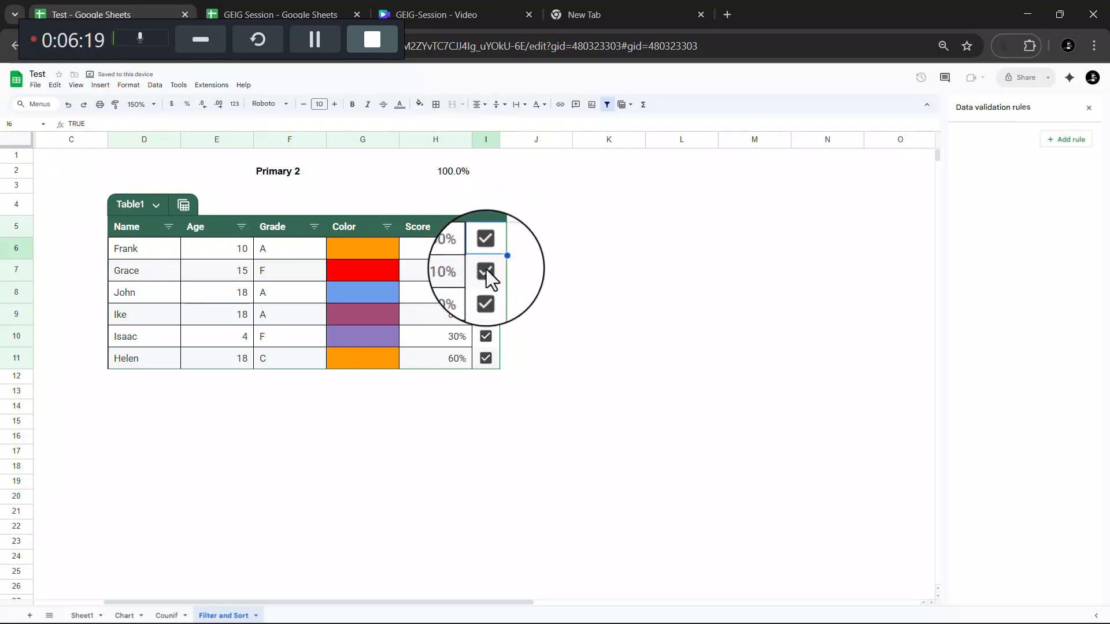
click(487, 269)
click(485, 293)
click(484, 315)
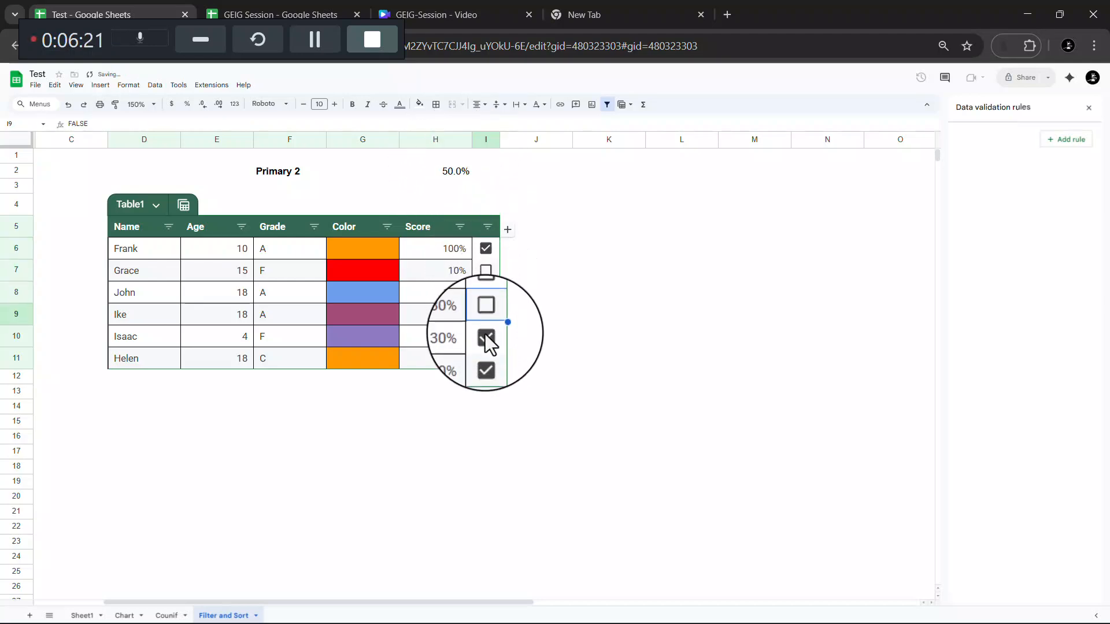
click(484, 336)
click(487, 358)
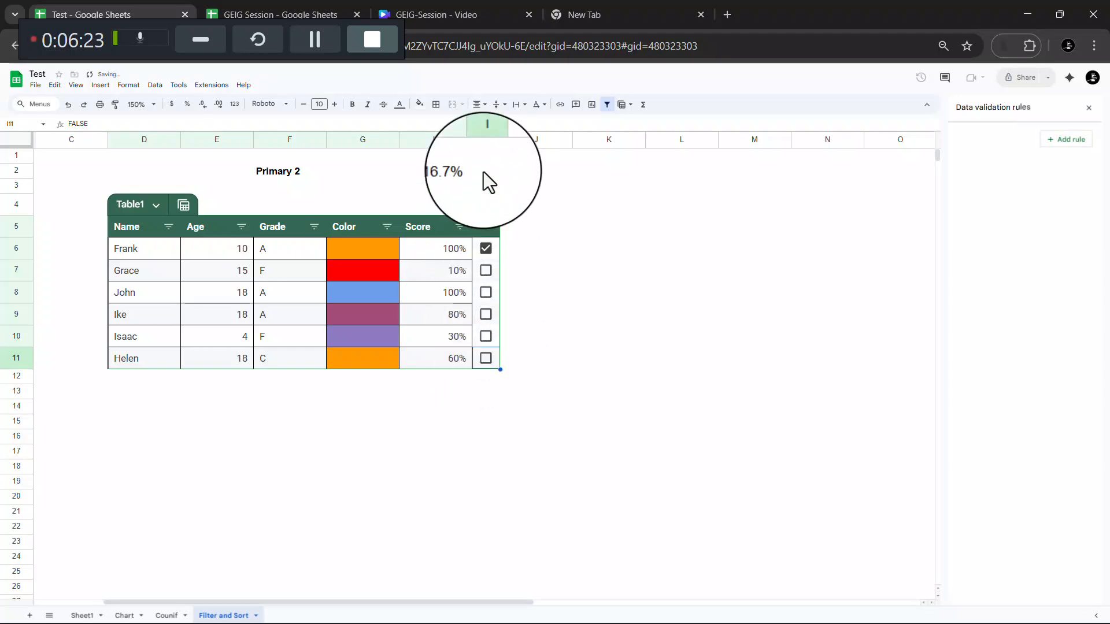
- Switch to the GEIG Session spreadsheet, toggle the K8 checkbox on and off, and uncheck K7
click(277, 13)
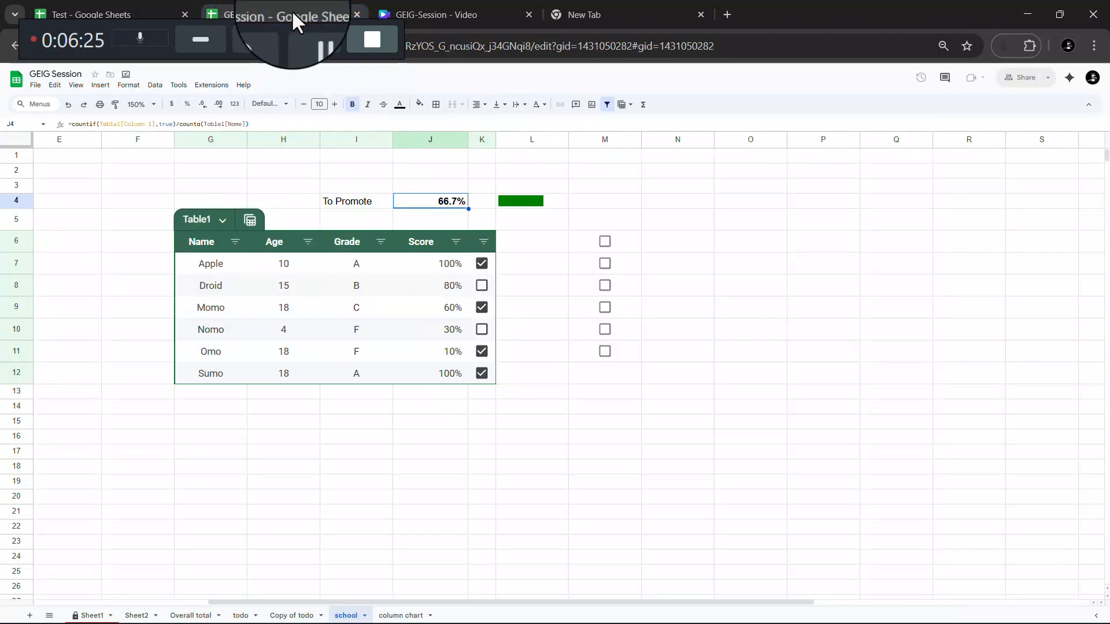
click(482, 285)
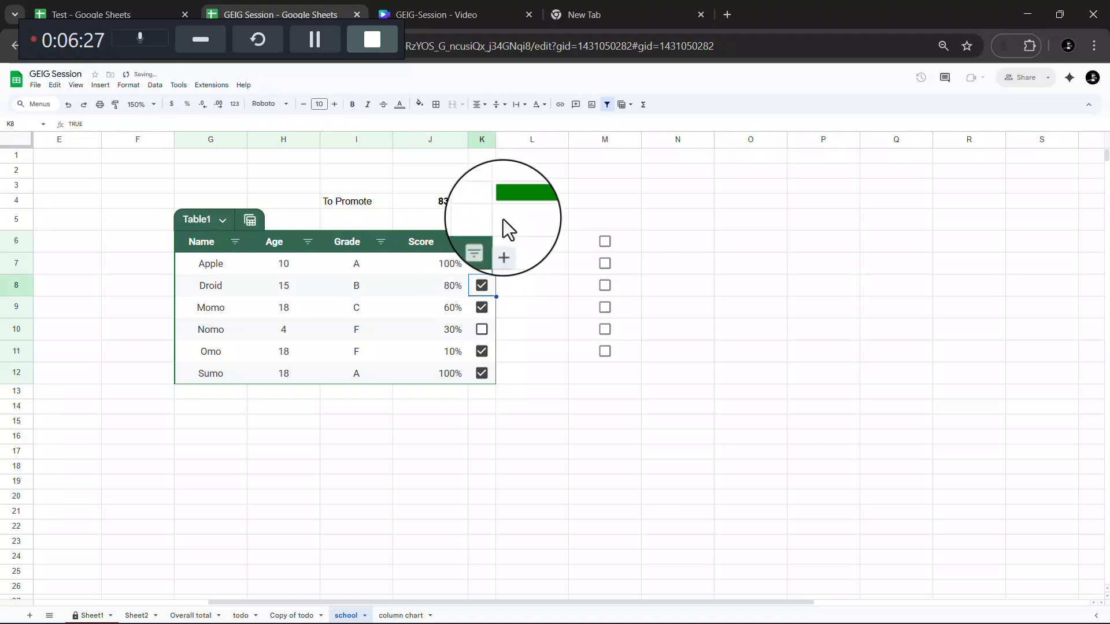
click(482, 286)
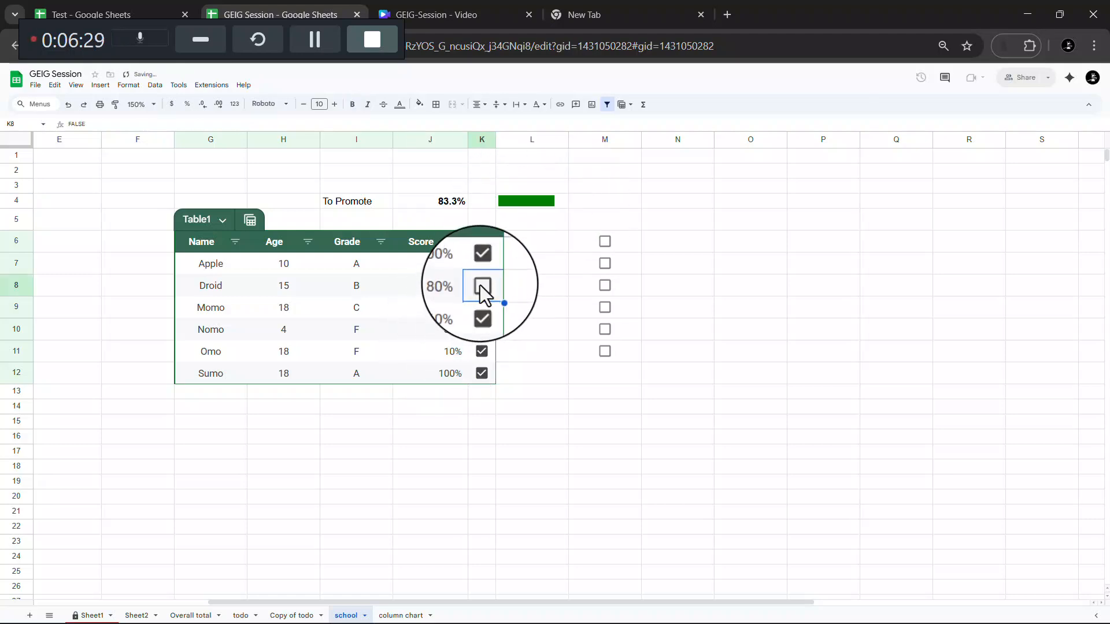
click(483, 270)
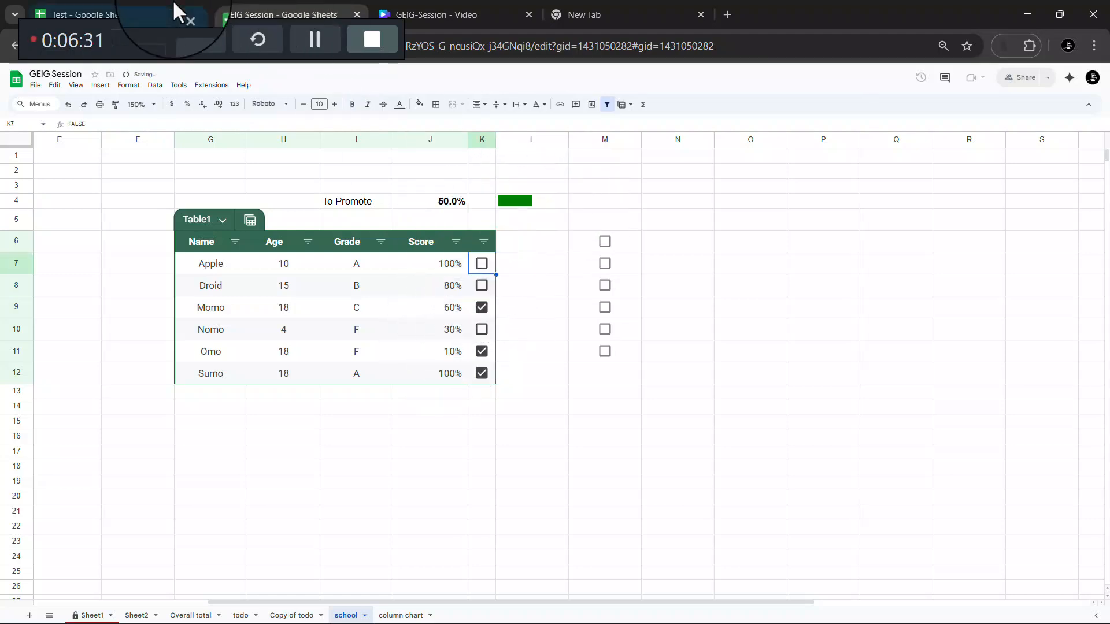
- Open cell L4 beside the To Promote percentage and examine the sparkline formula behind the green progress bar
click(153, 12)
click(322, 40)
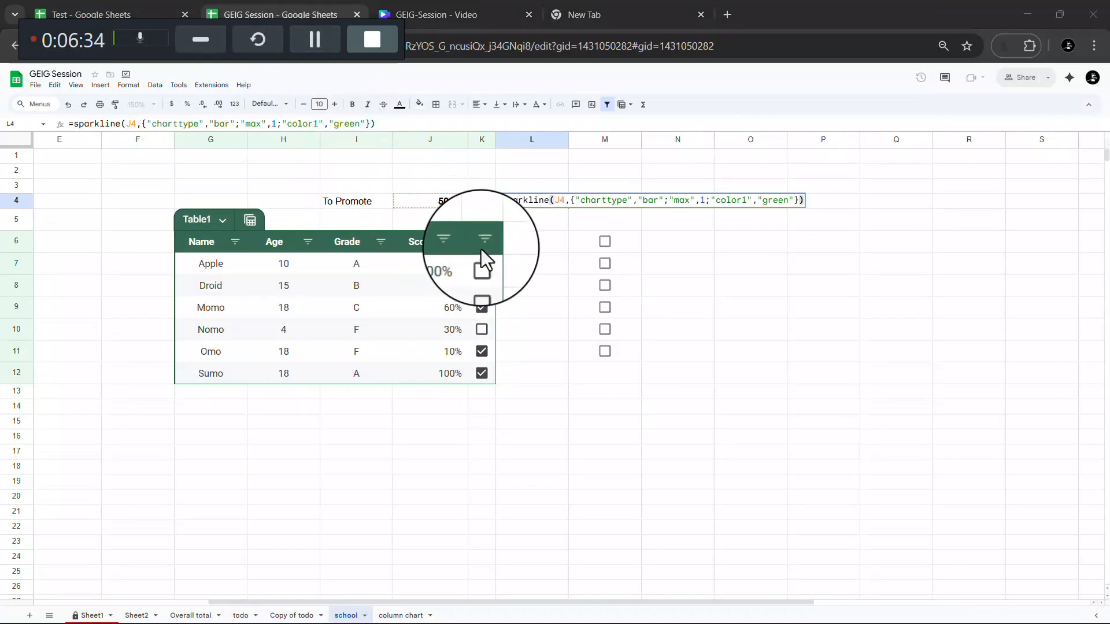
click(582, 249)
click(526, 205)
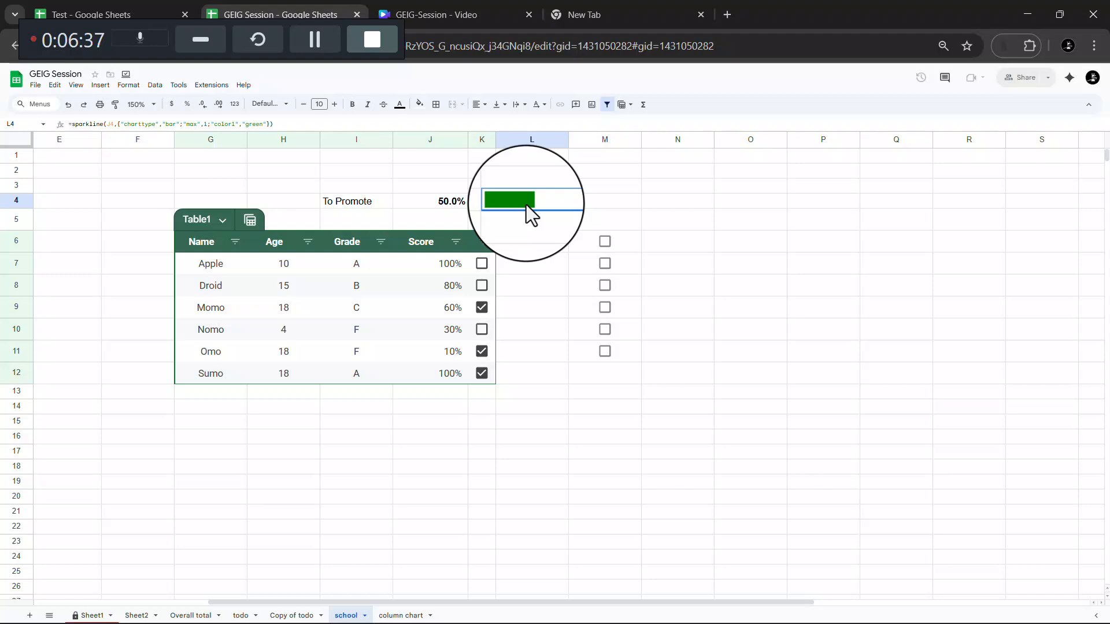
double_click(517, 199)
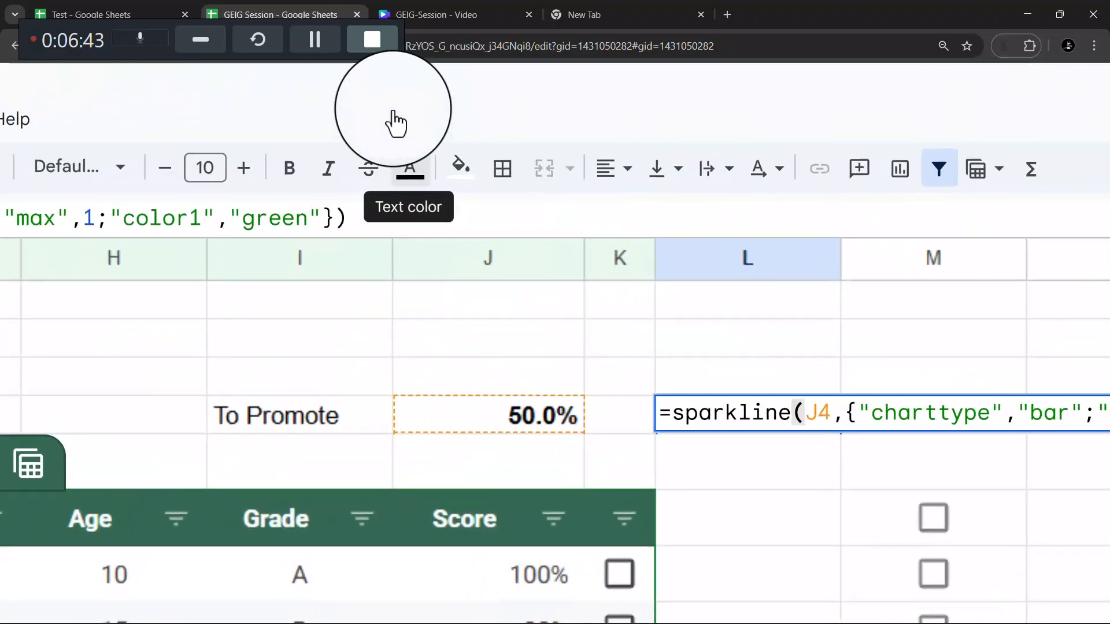
scroll(513, 229, left, 6)
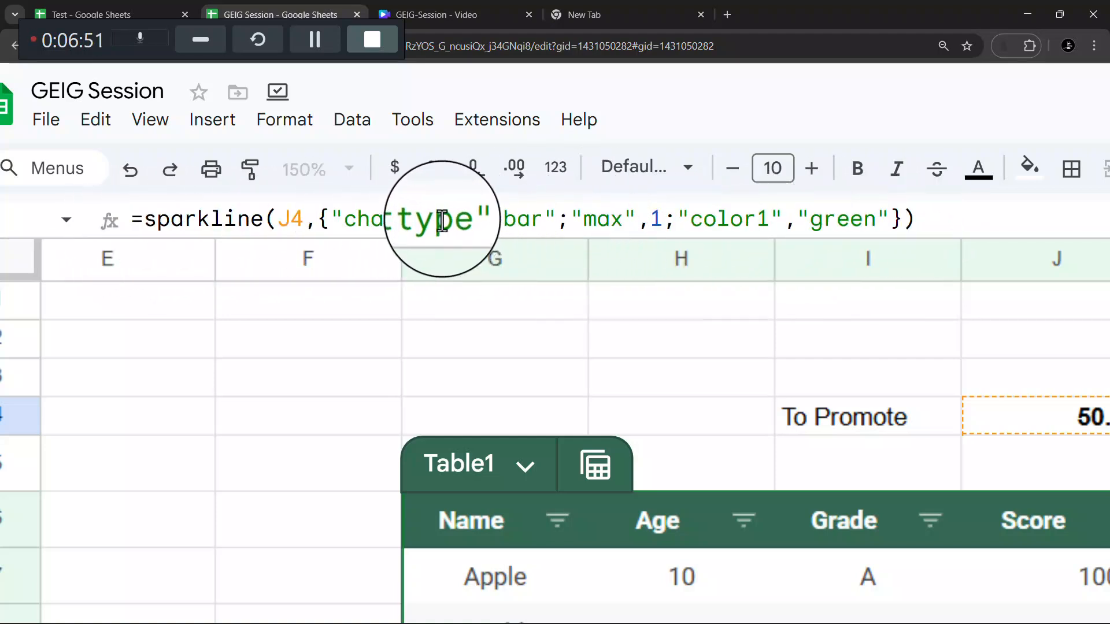
- Switch back to the Test spreadsheet and start a SPARKLINE formula in cell J2 with H2 as its data
click(153, 7)
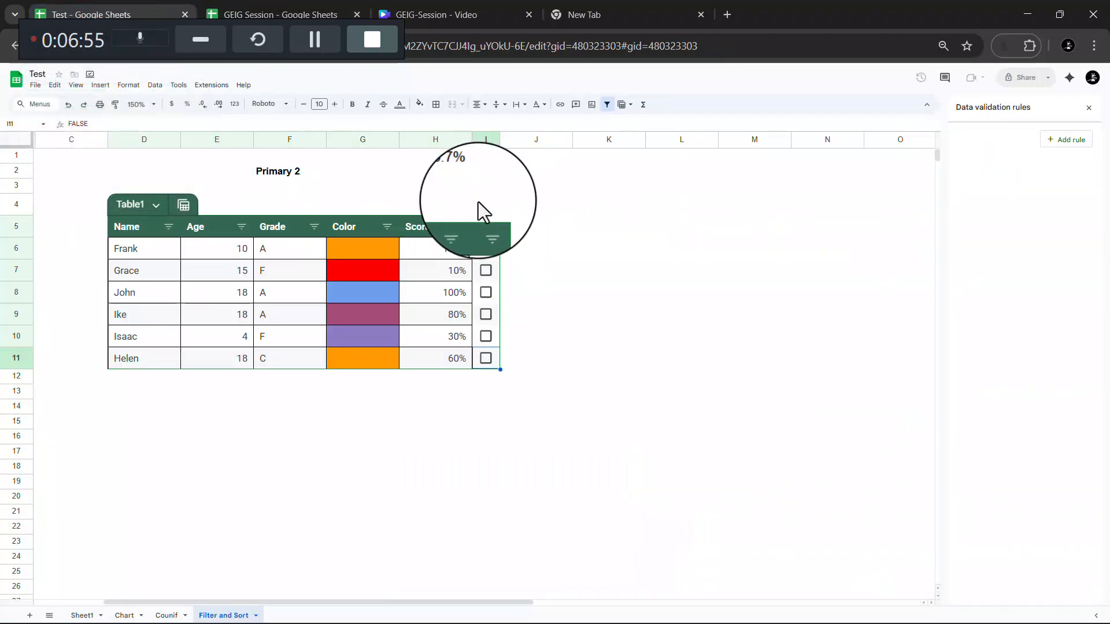
click(497, 172)
click(511, 173)
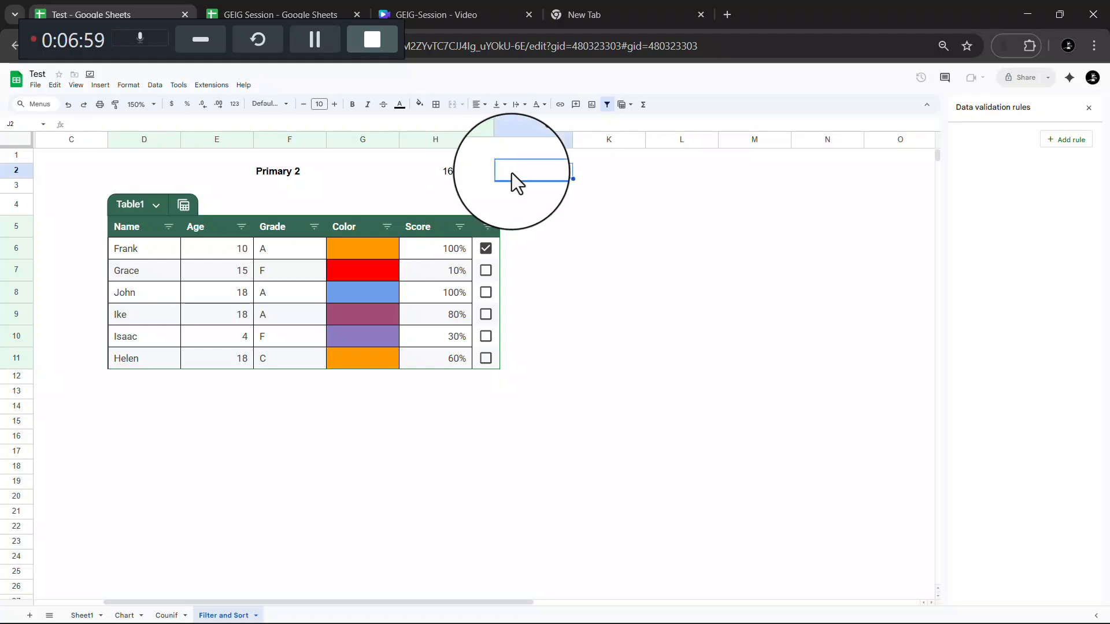
double_click(512, 173)
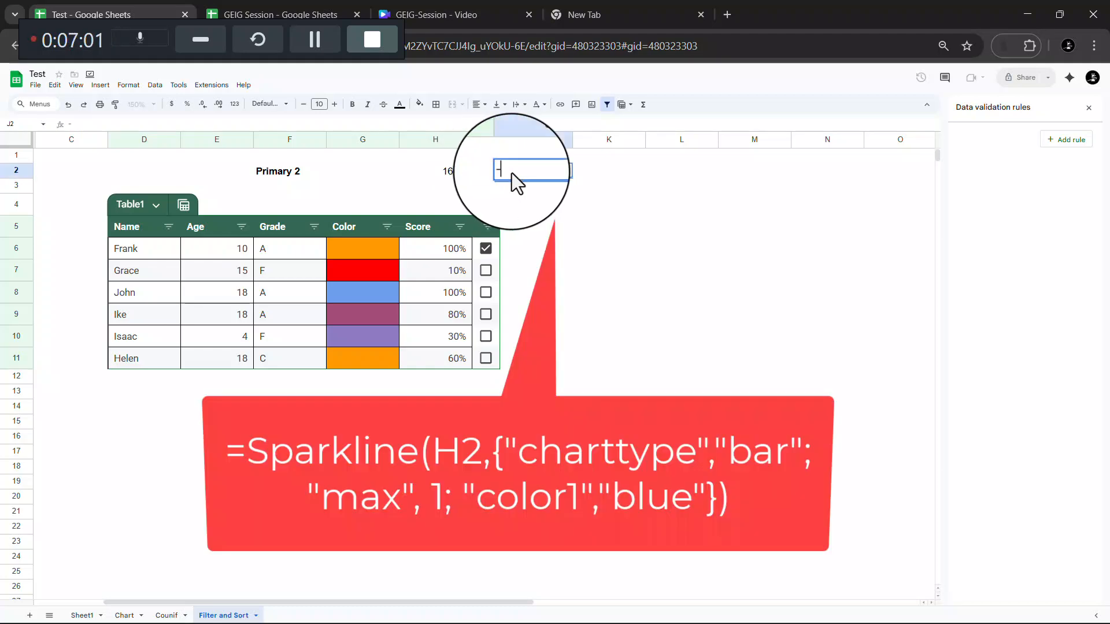
text(=sparkline)
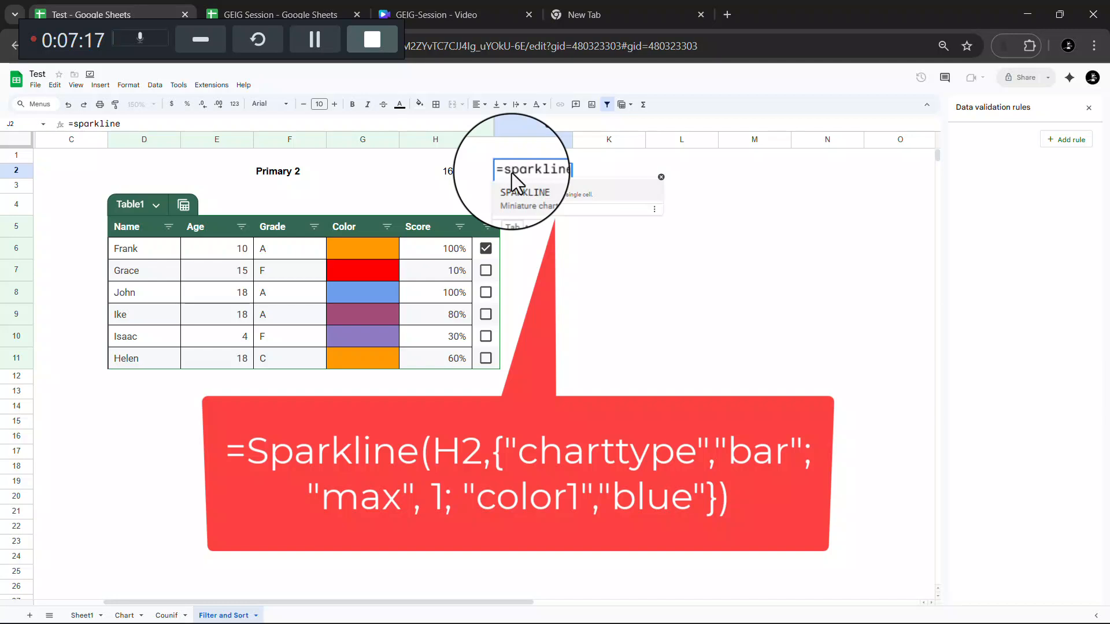
text(()
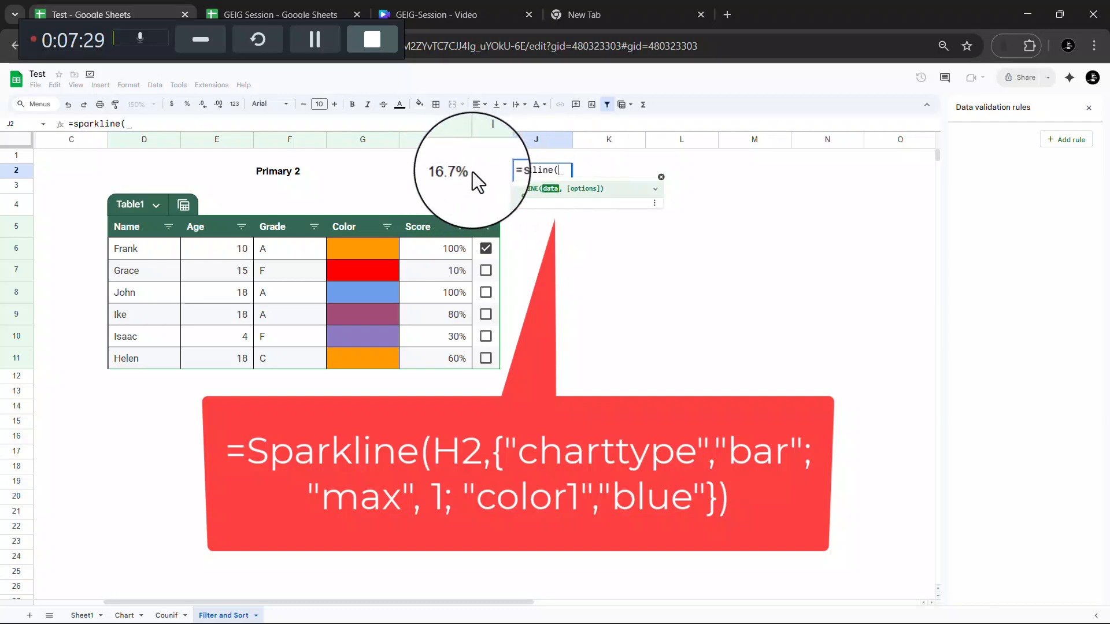
click(454, 172)
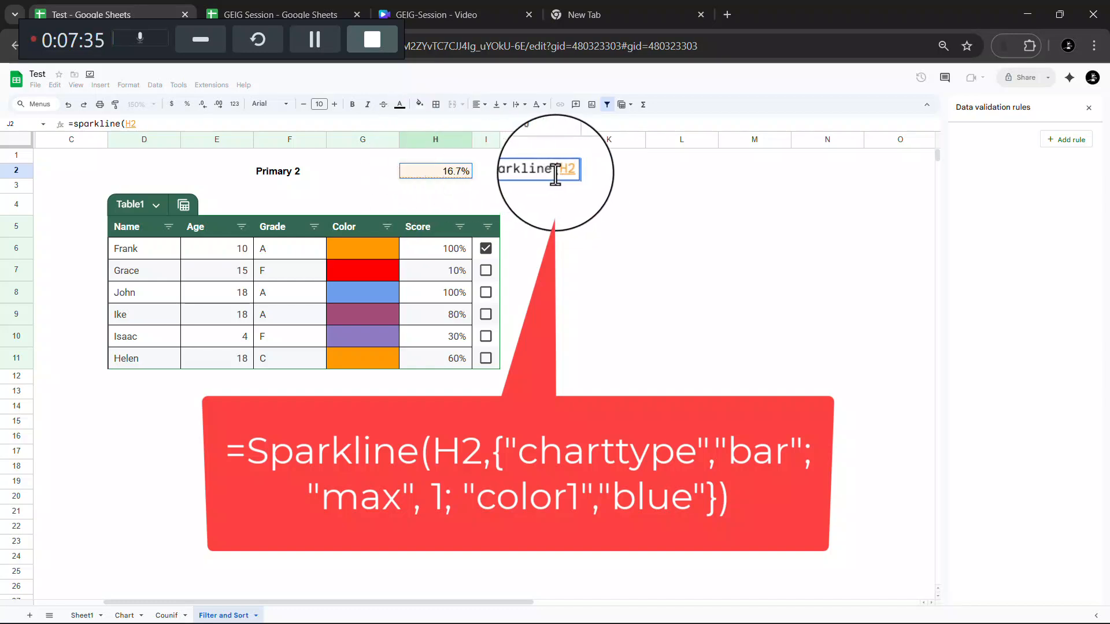
text(,)
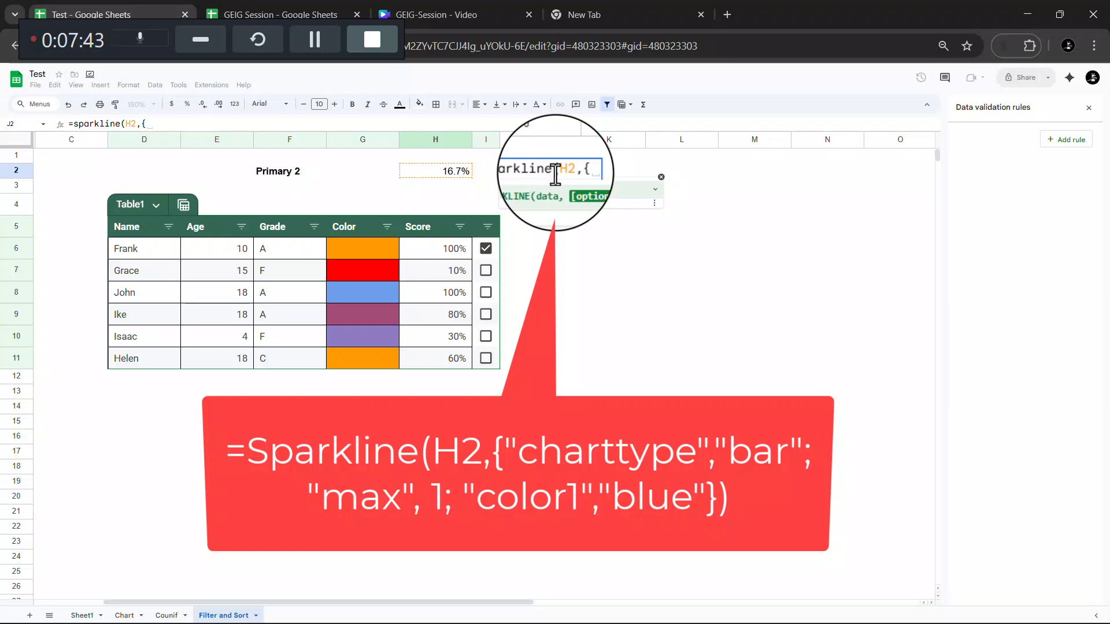
- Add the option pair "charttype","bar" to the SPARKLINE formula in J2, opening the options with a curly brace and ending the pair with a semicolon
text({")
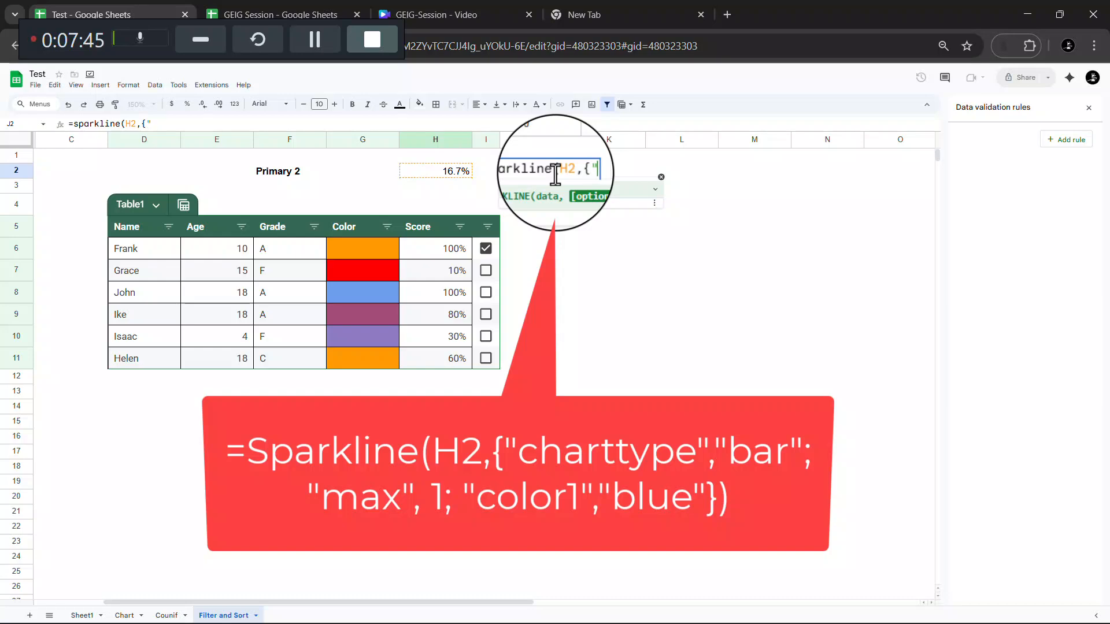
text(charttyp)
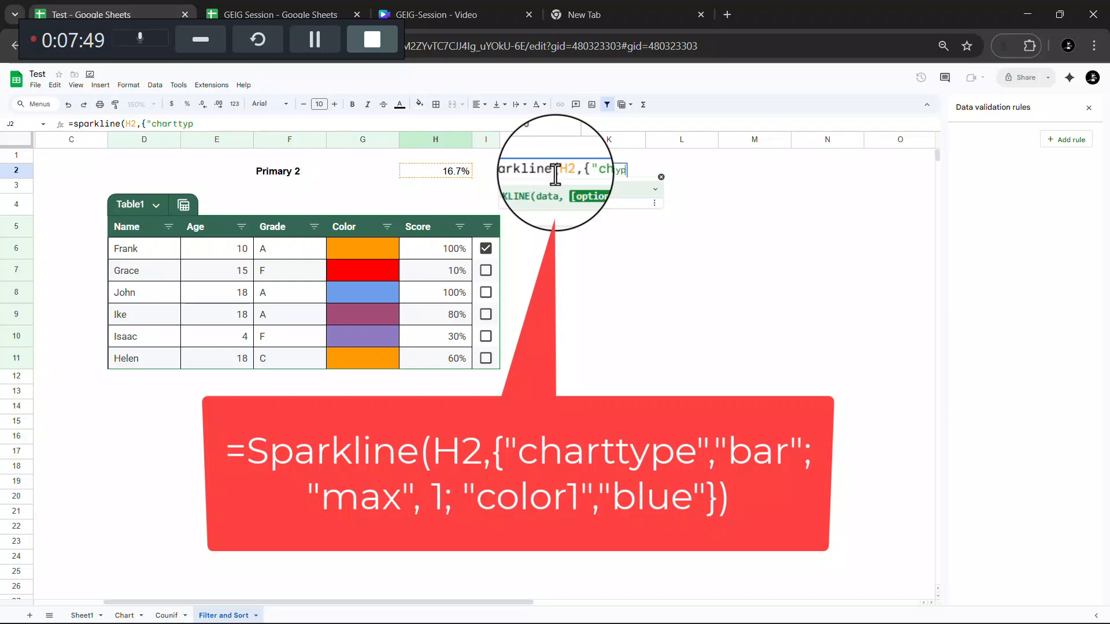
text(e",)
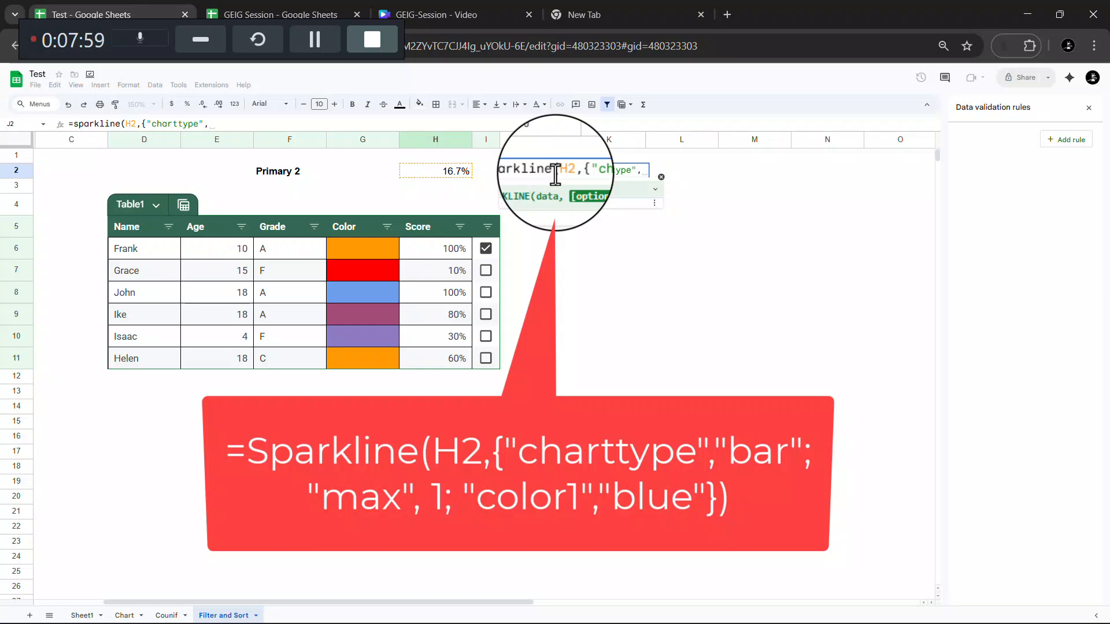
text(@)
key(BackSpace)
text("bar)
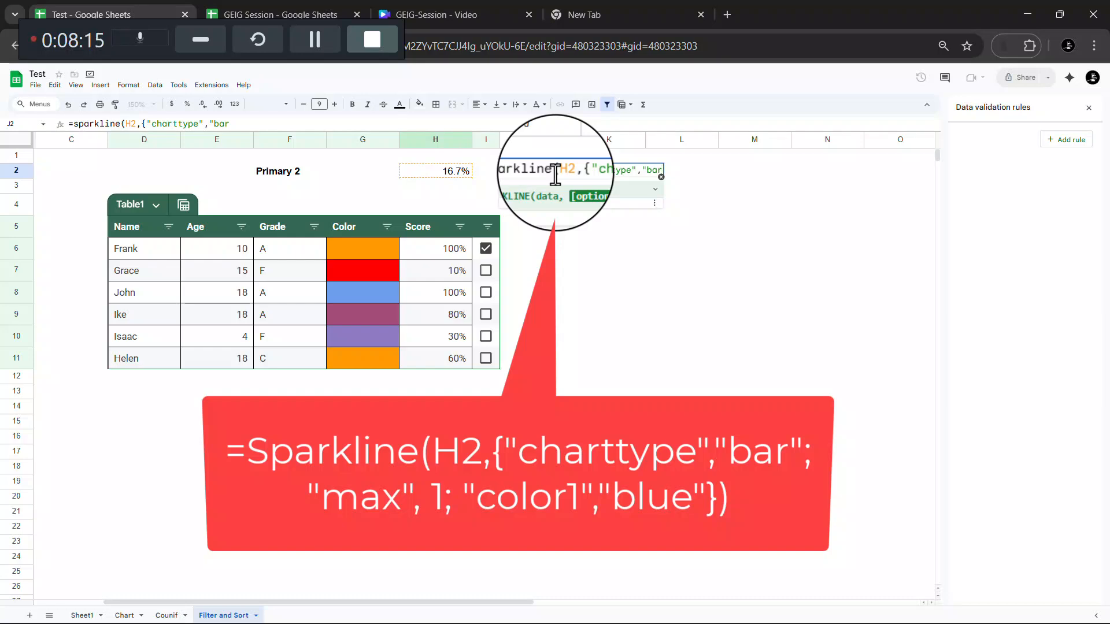
text(@)
key(BackSpace)
text(;)
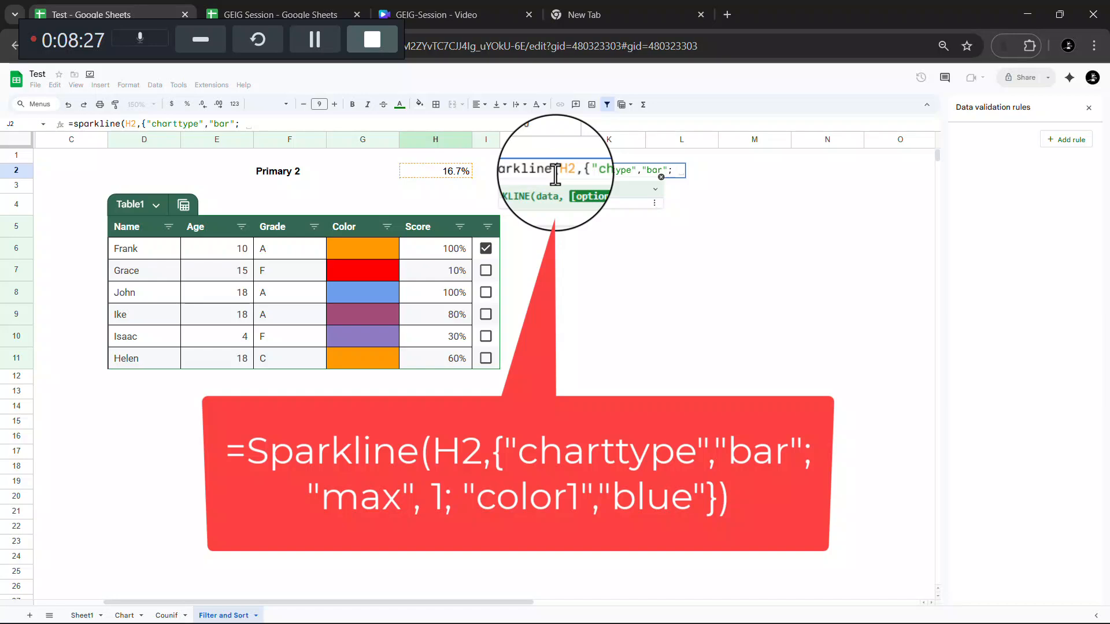
- Add the option pair "max", 1 to the SPARKLINE formula, followed by a semicolon
text( @)
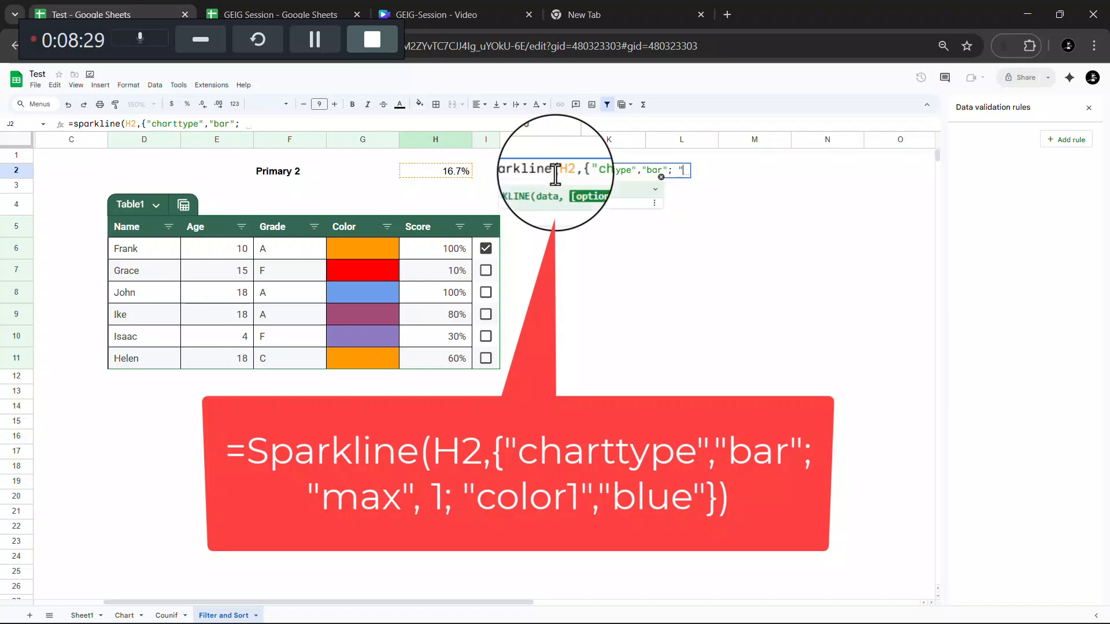
key(BackSpace)
text("max@)
key(BackSpace)
key(BackSpace)
text(, 1)
text(;)
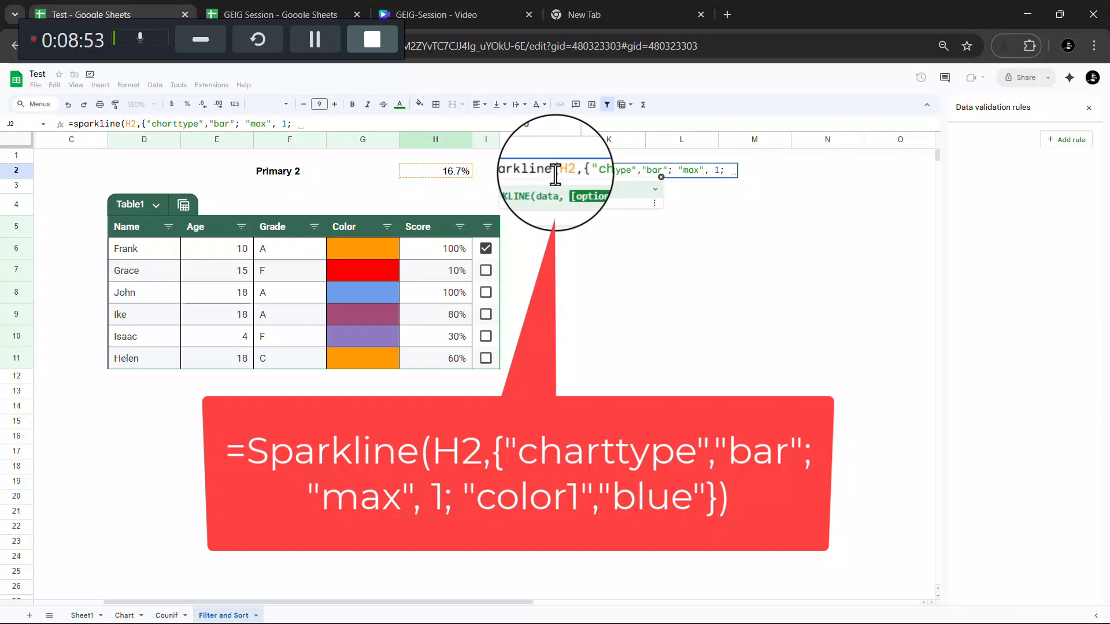
- Add the option pair "color1","blue" to the SPARKLINE formula, close its braces and parenthesis, and enter it in J2
text( ")
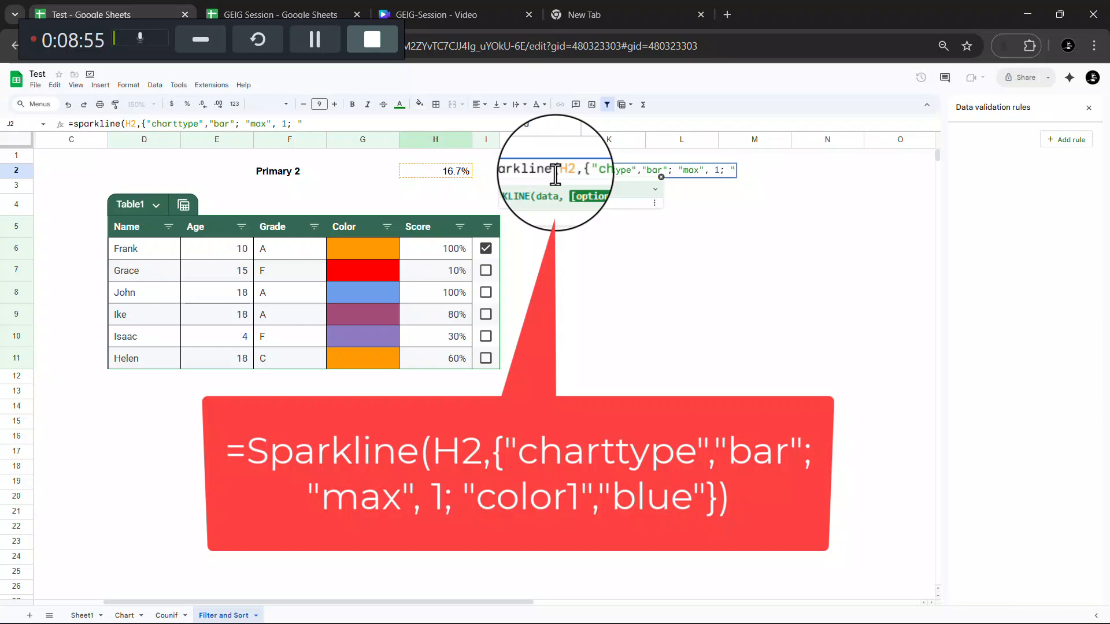
text(color1)
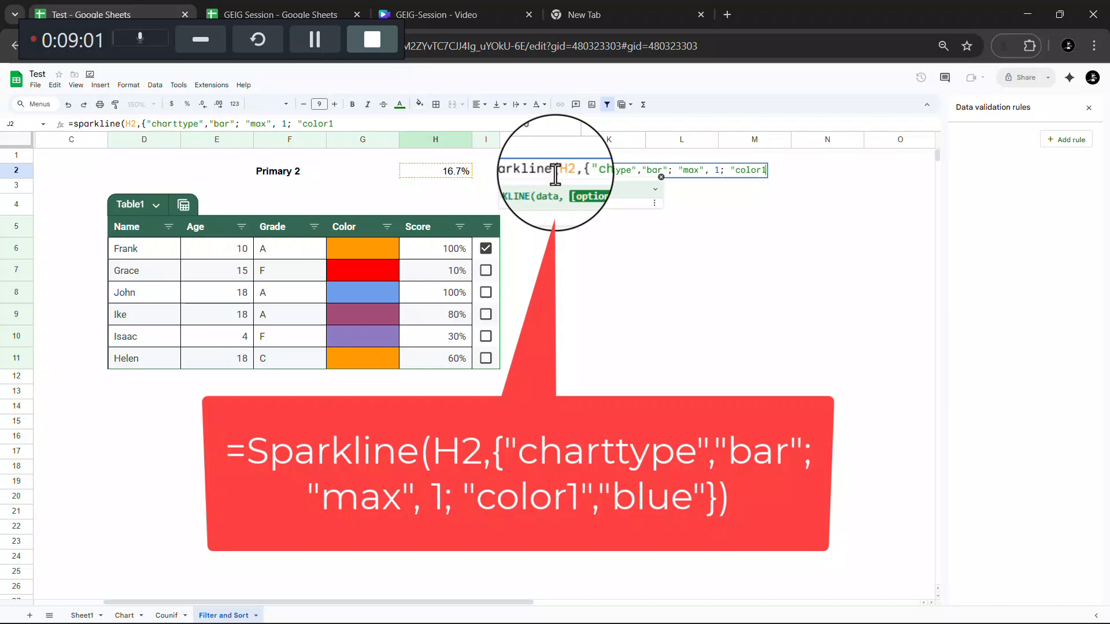
text(",)
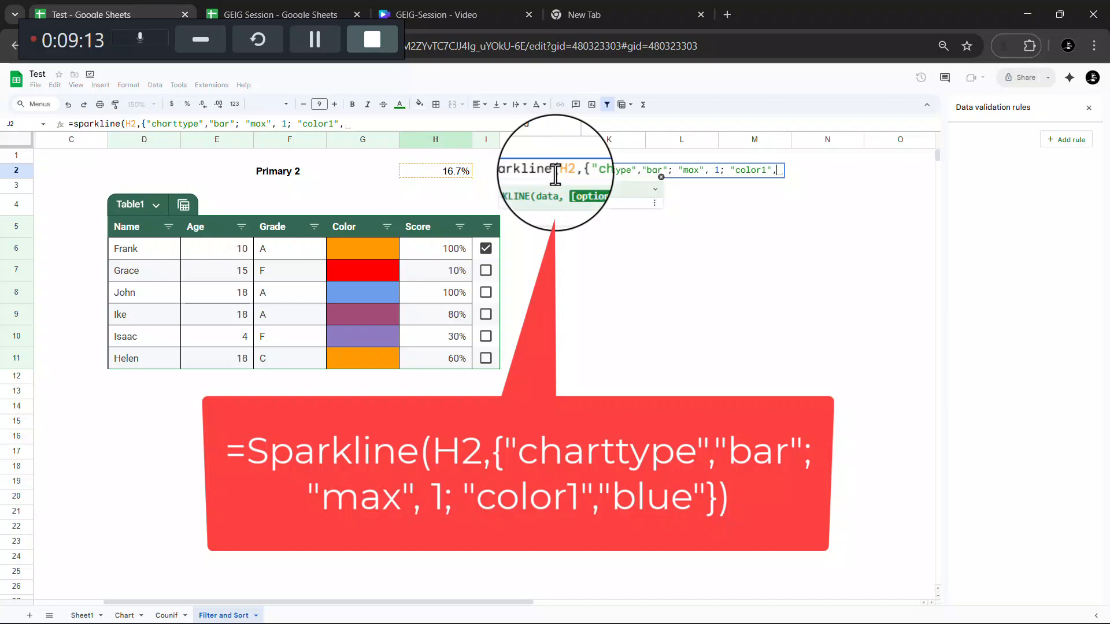
text("blue)
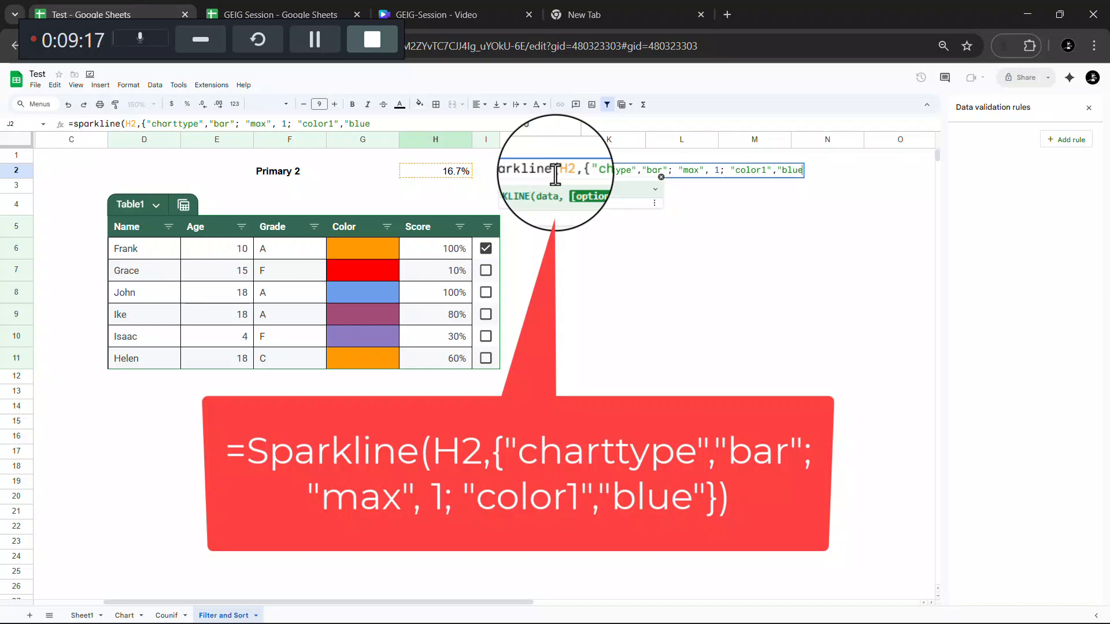
text(")
text(})
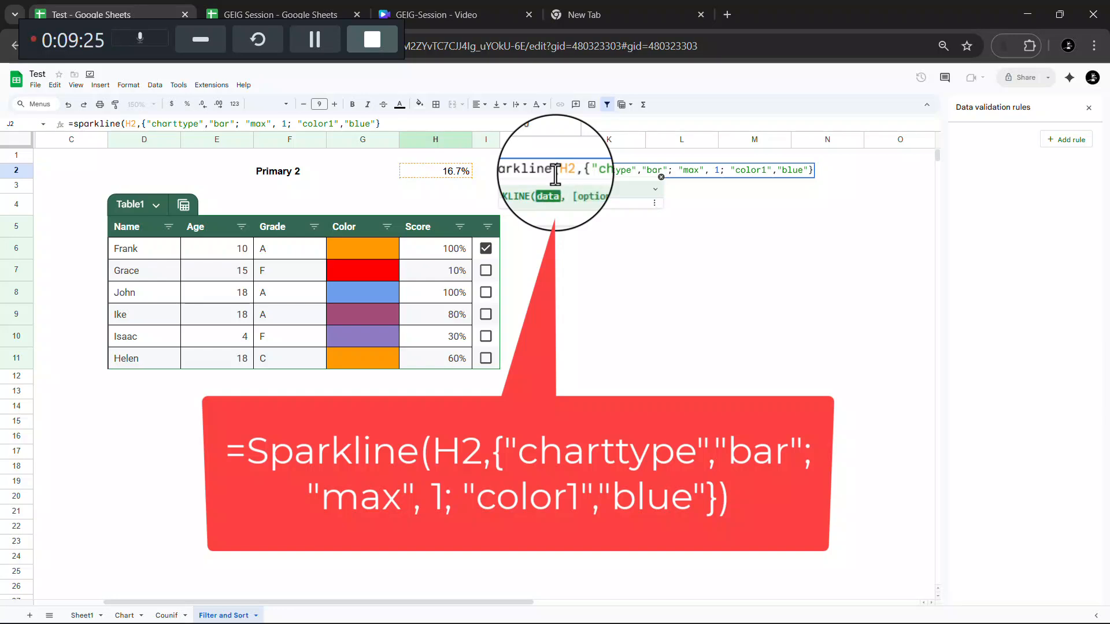
text())
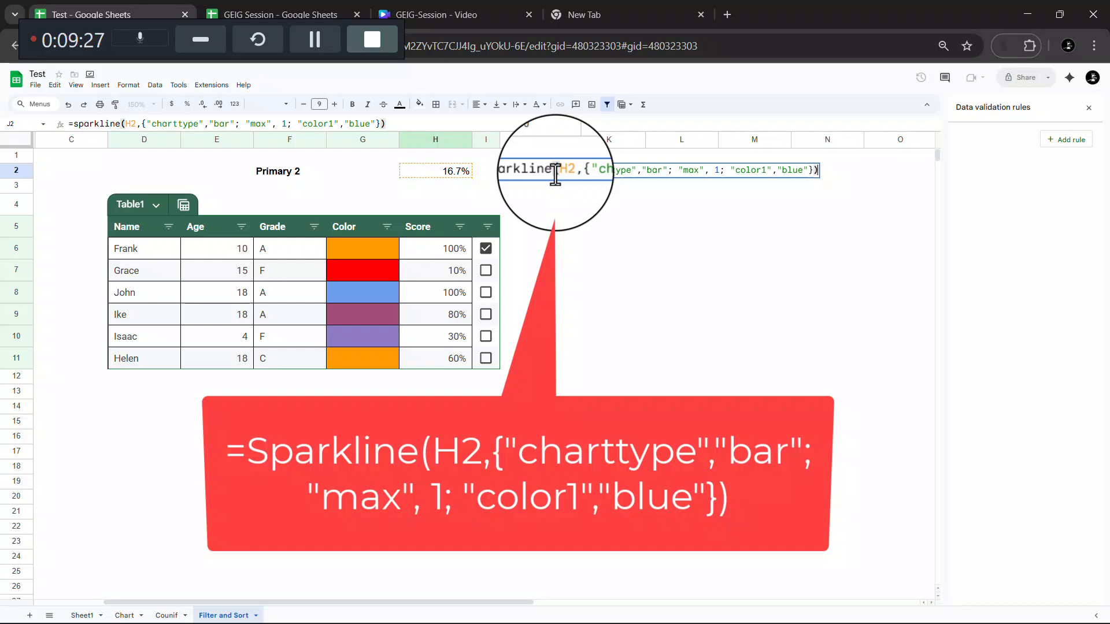
key(Return)
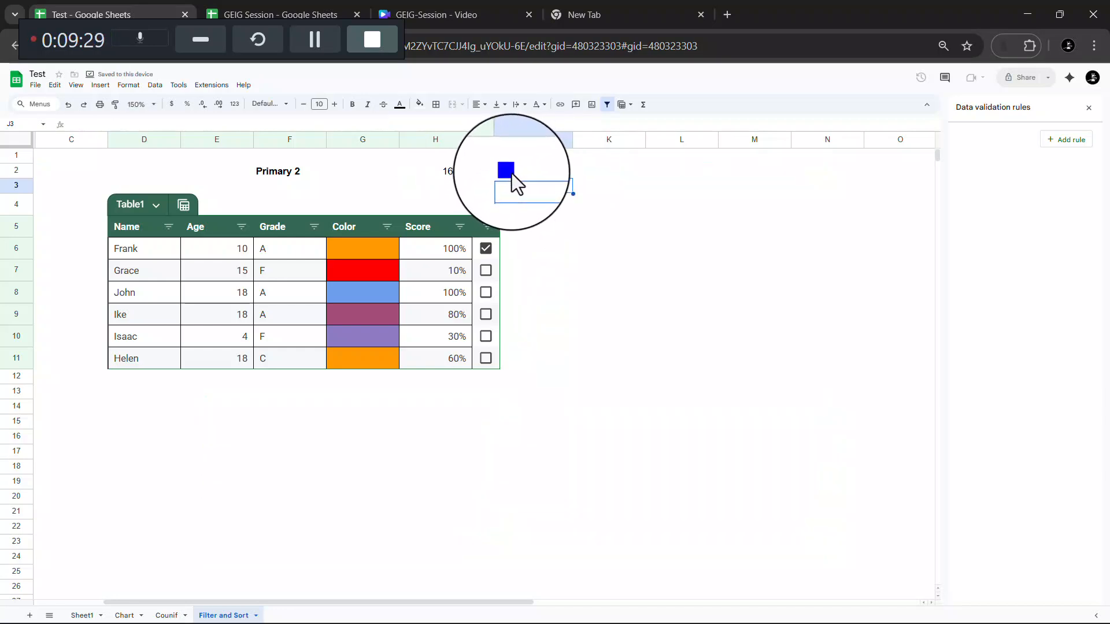
- Check the checkboxes in I7:I11 of the student table to fill the progress bar
click(486, 270)
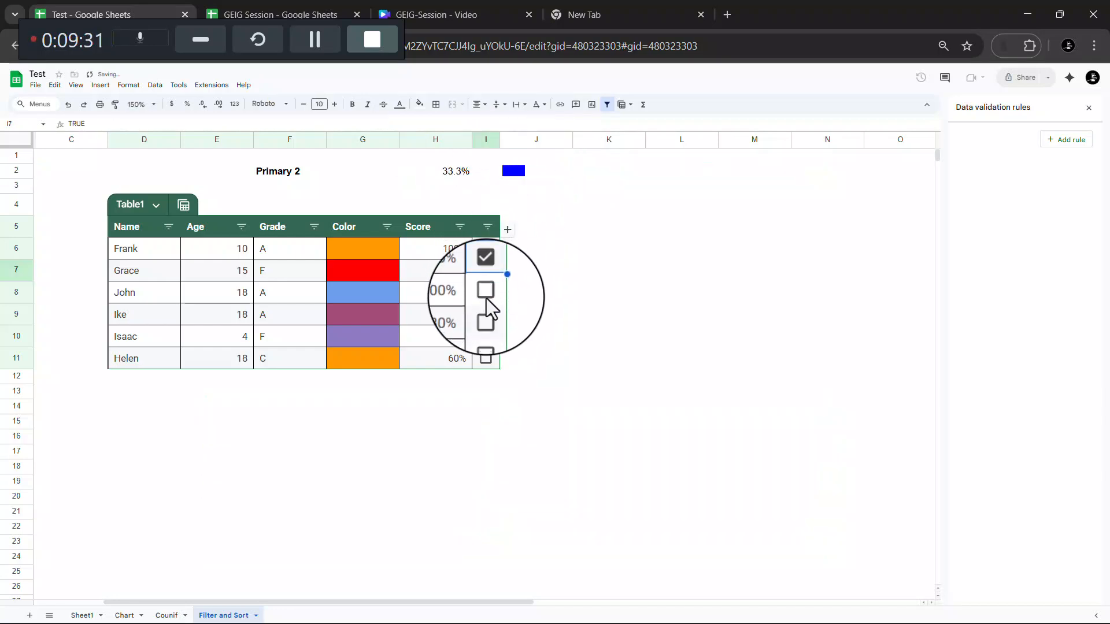
click(486, 299)
click(487, 318)
click(487, 341)
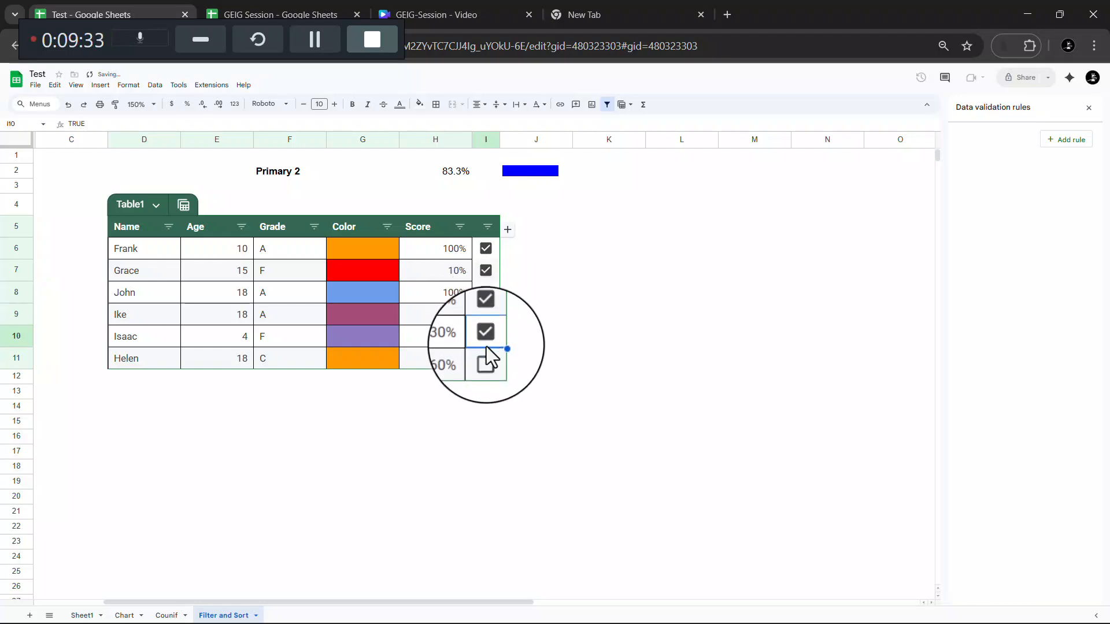
click(487, 358)
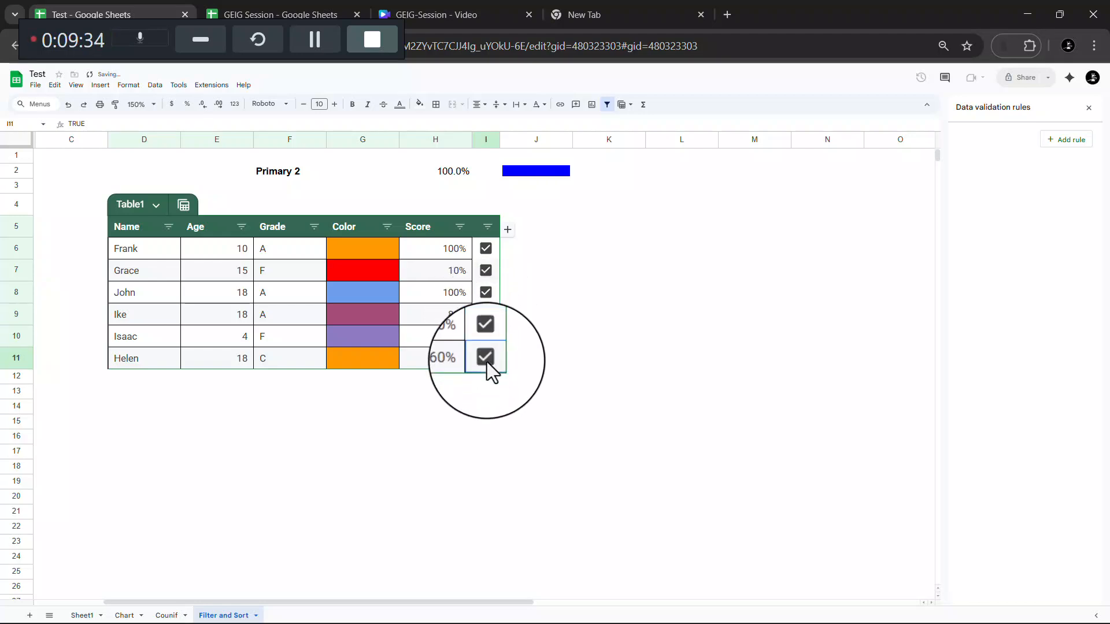
- Uncheck the checkboxes in I6:I9 of the student table
click(485, 272)
click(486, 250)
click(487, 296)
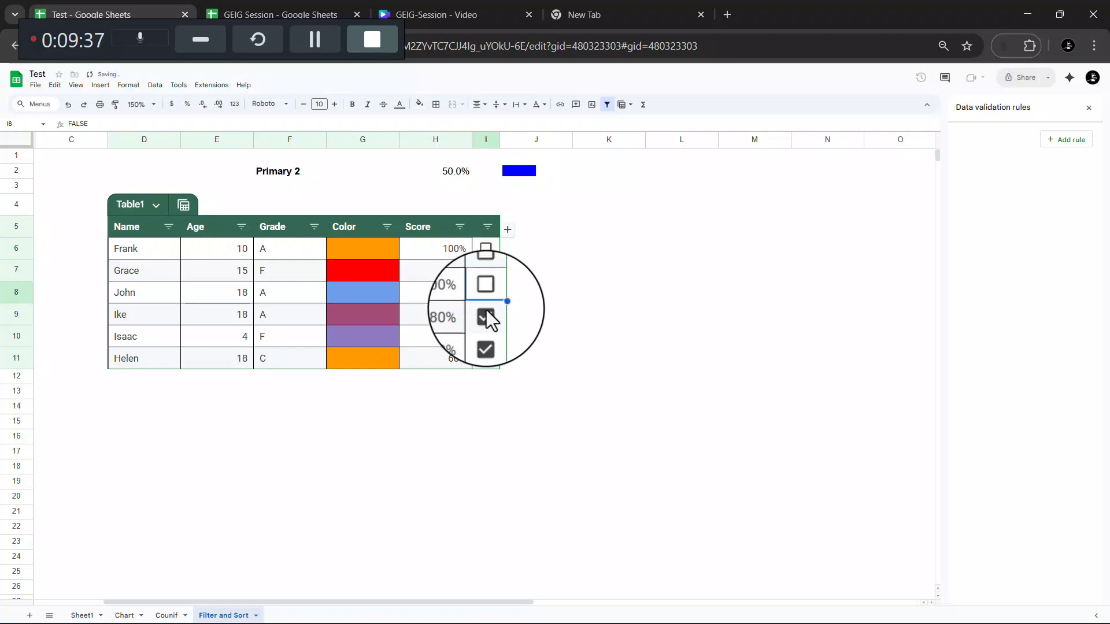
click(487, 314)
- Change the color1 value in the J2 sparkline formula to "red"
click(516, 173)
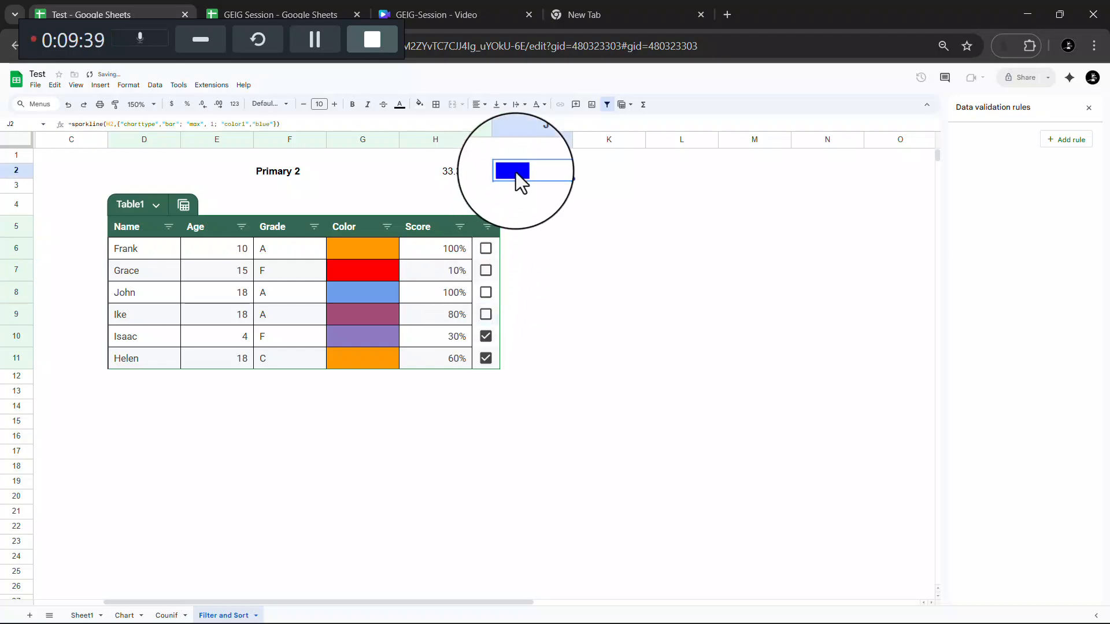
double_click(516, 172)
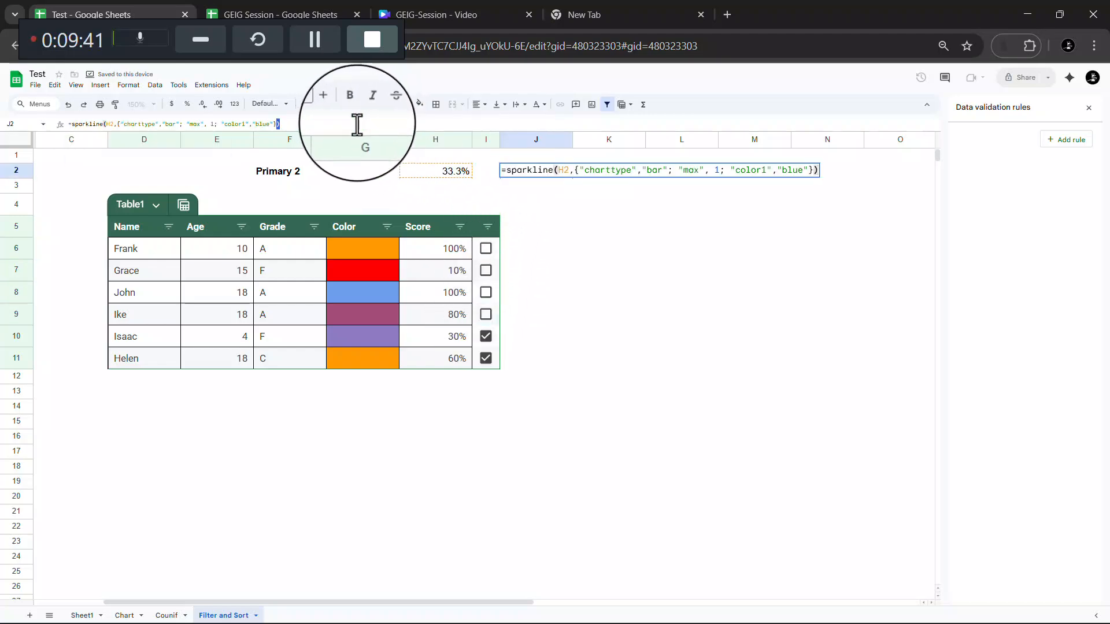
double_click(261, 124)
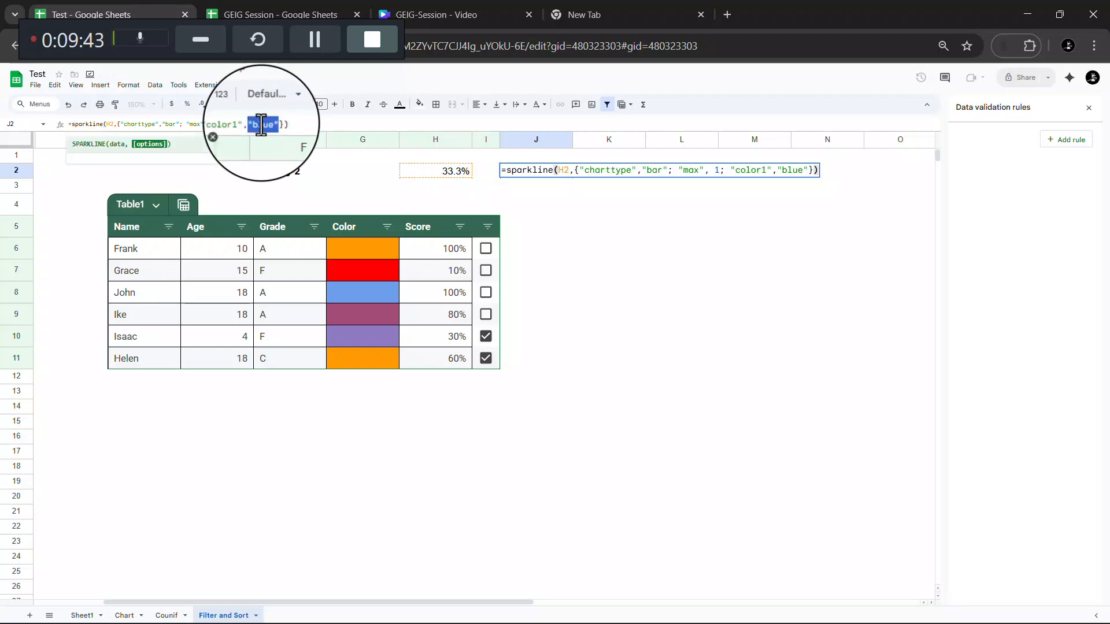
click(262, 124)
double_click(261, 125)
text(blu)
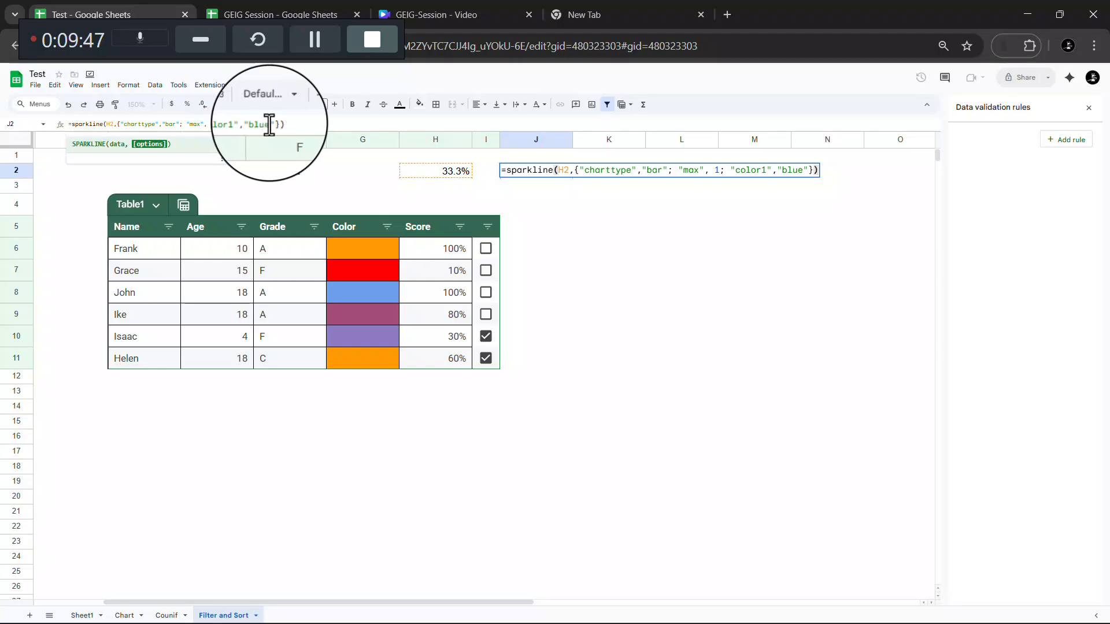
key(BackSpace)
key(BackSpace)
key(BackSpace)
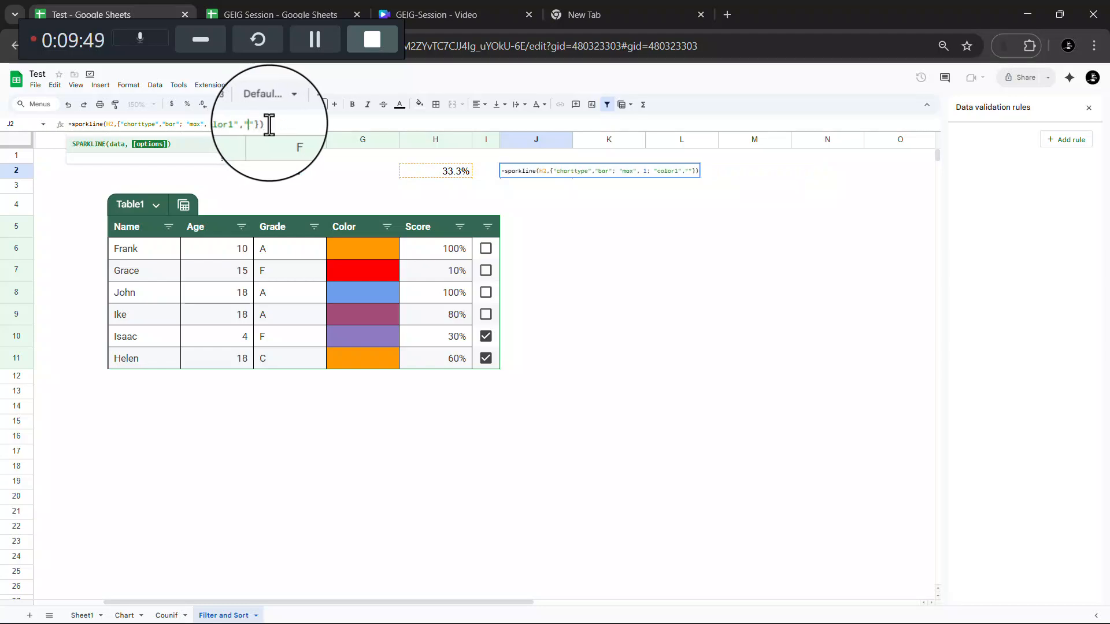
text(red)
key(Return)
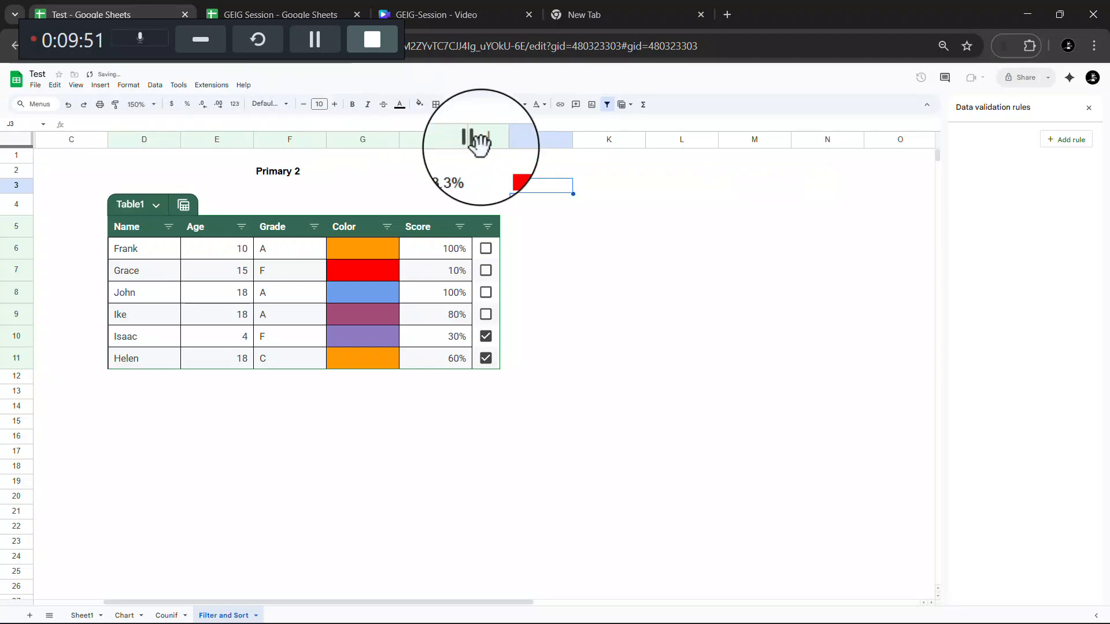
- Pick an orange-brown shade in the custom fill color picker for J2, copy its hex code #c88747, and close the picker without applying it
click(523, 173)
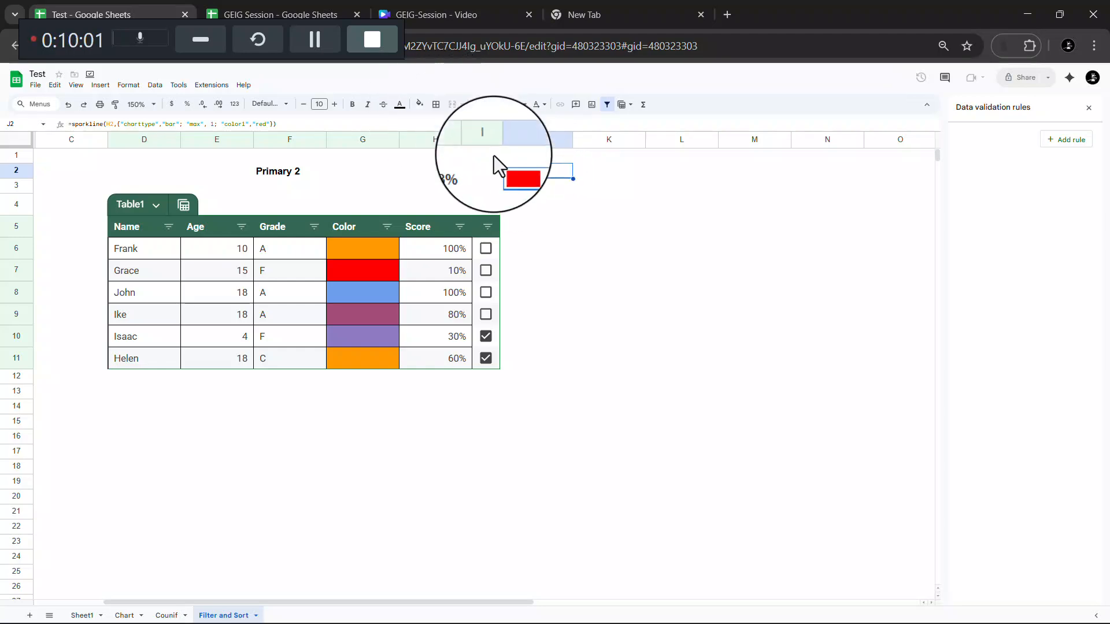
click(420, 107)
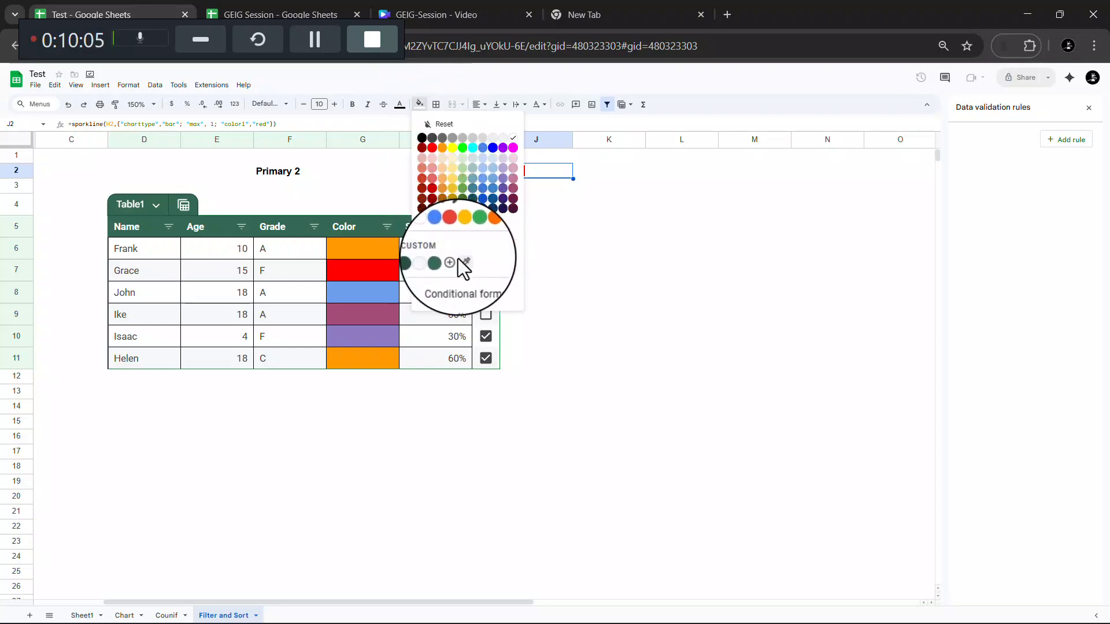
click(442, 256)
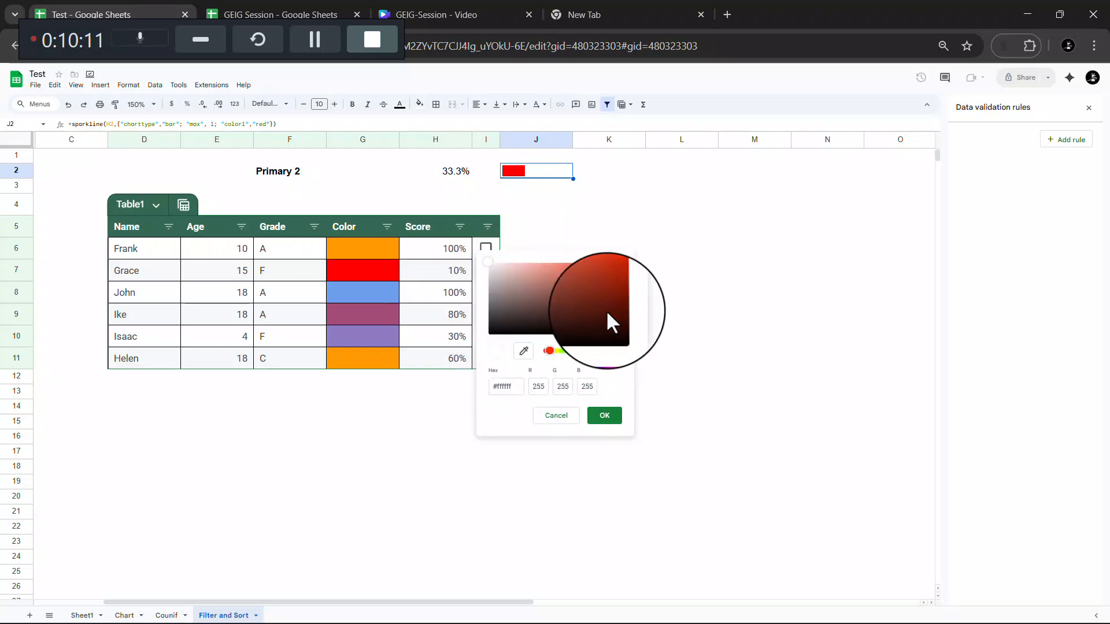
click(616, 350)
click(610, 352)
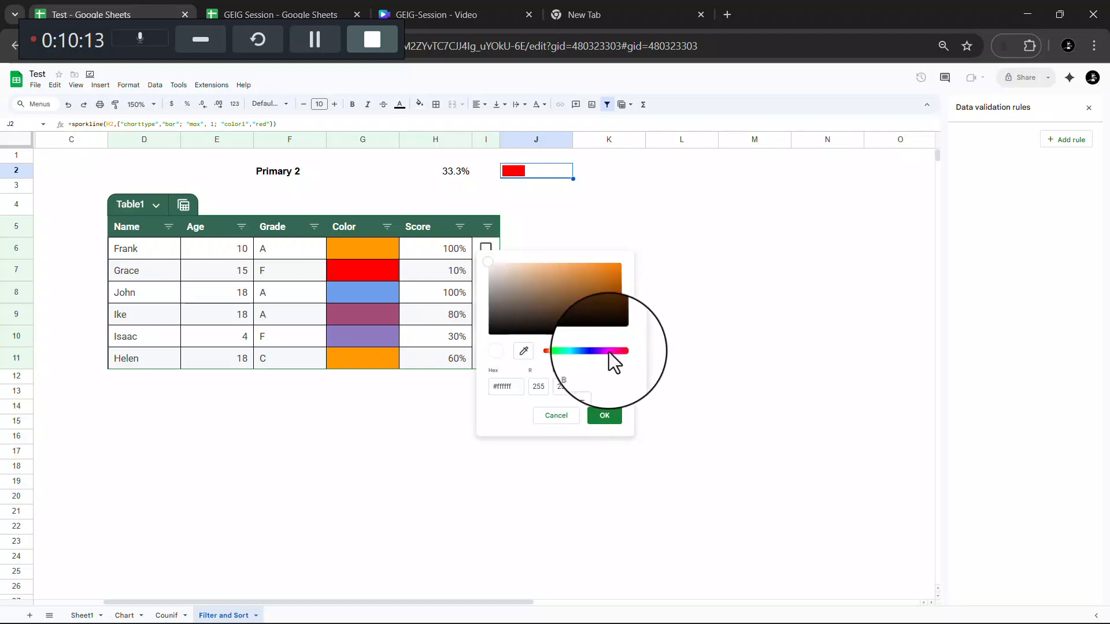
click(574, 277)
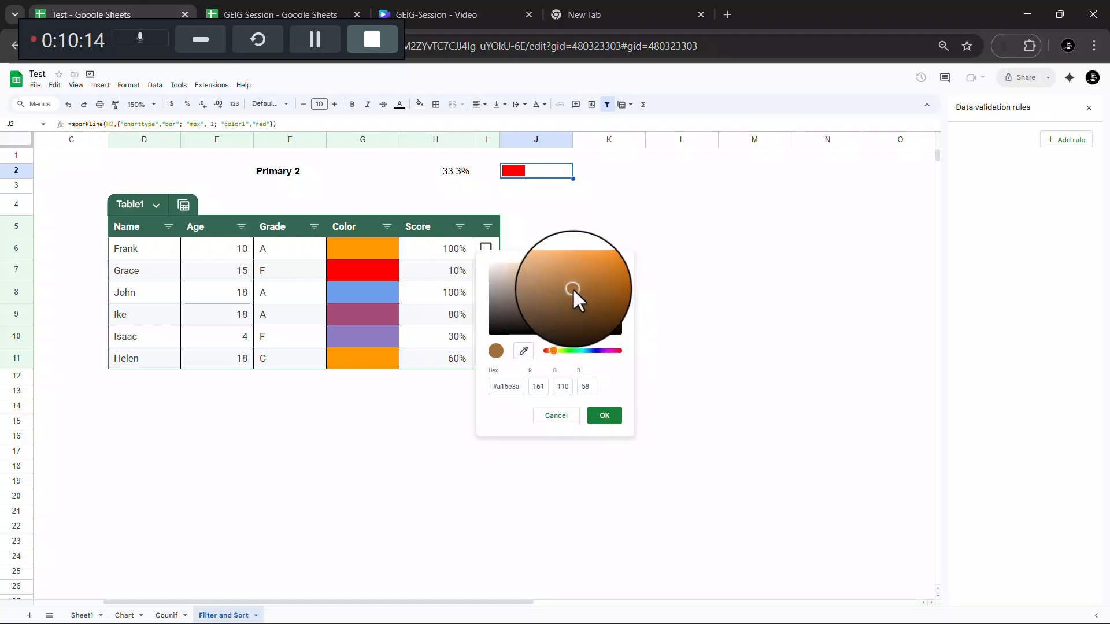
click(501, 389)
key(ctrl+c)
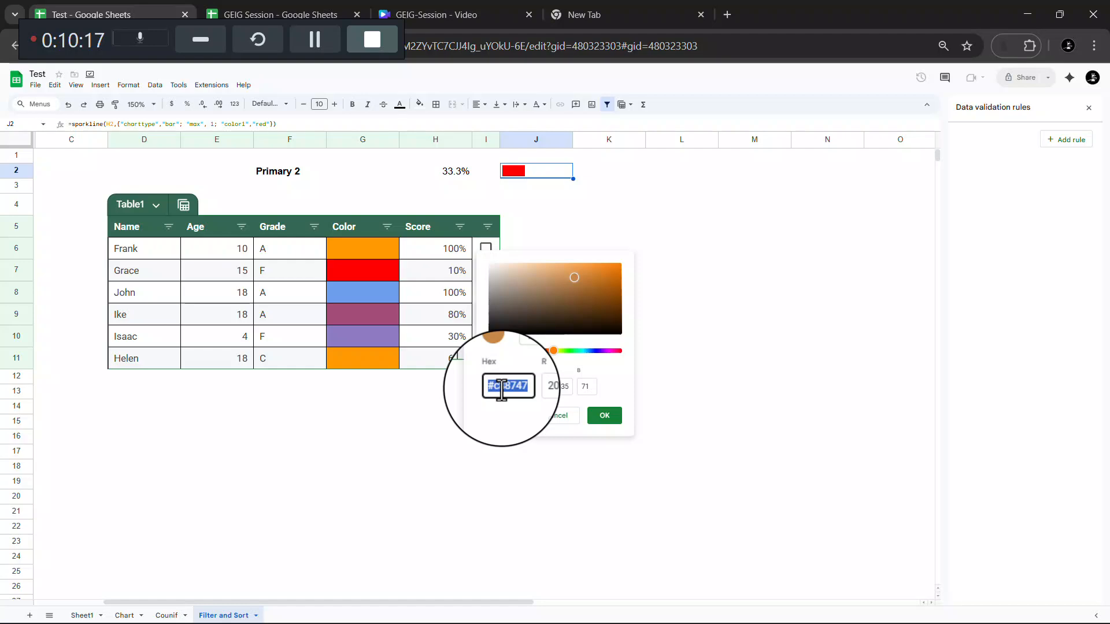
click(651, 266)
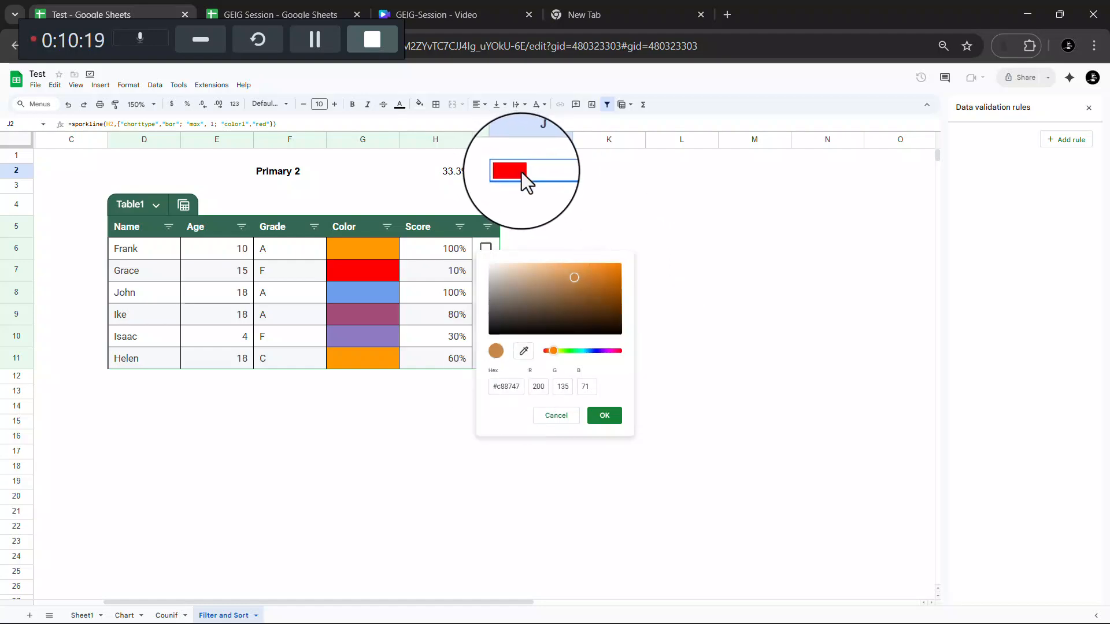
click(564, 419)
- Replace the color1 value in the J2 sparkline formula with the copied hex code #c88747
double_click(260, 124)
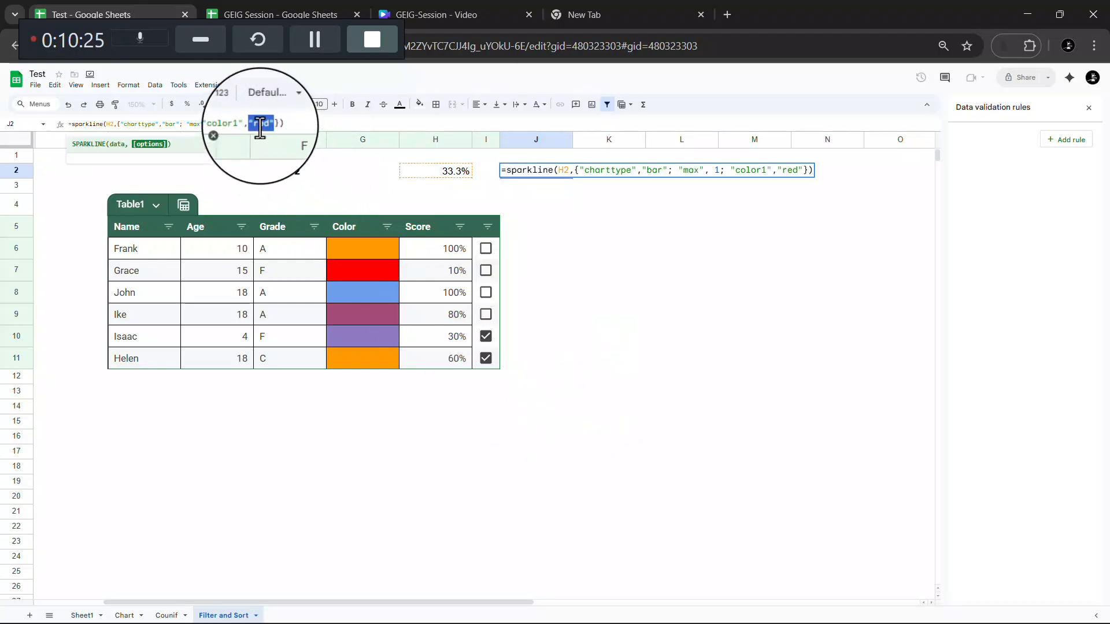
click(794, 171)
double_click(789, 170)
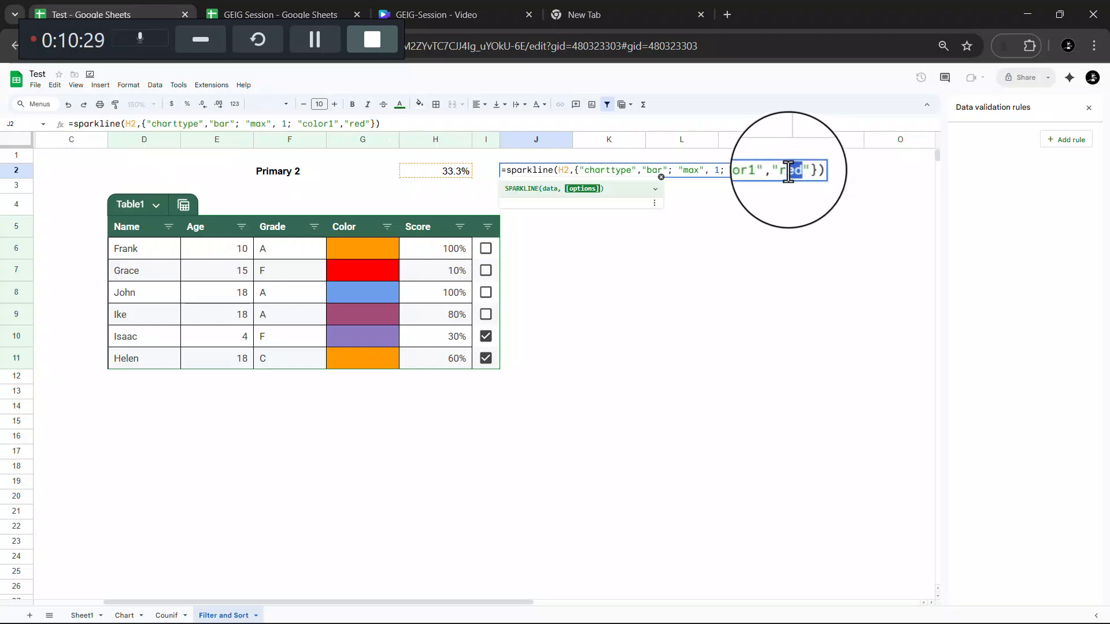
key(ctrl+v)
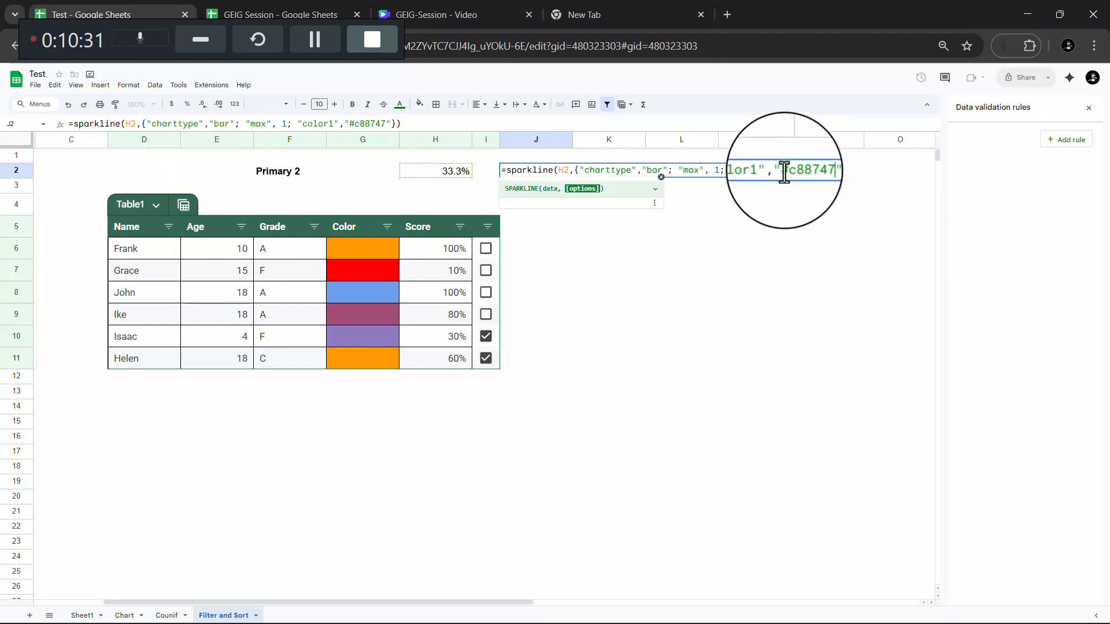
key(Return)
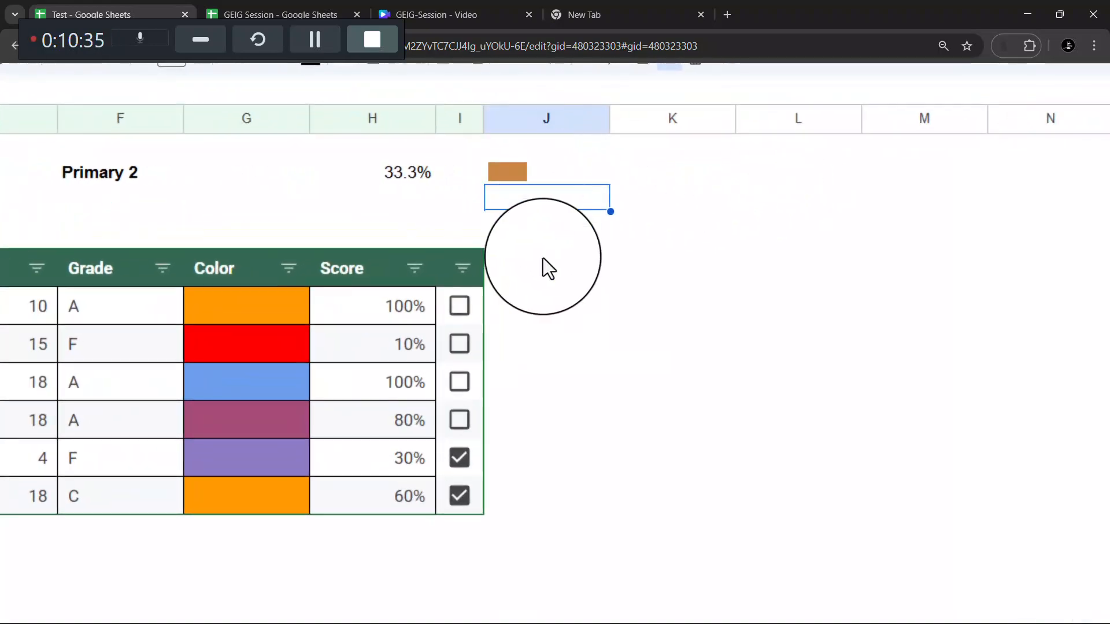
- Check the checkboxes in I6:I9 of the student table, then uncheck the one in I6
scroll(543, 258, down, 1)
click(486, 244)
scroll(486, 248, up, 1)
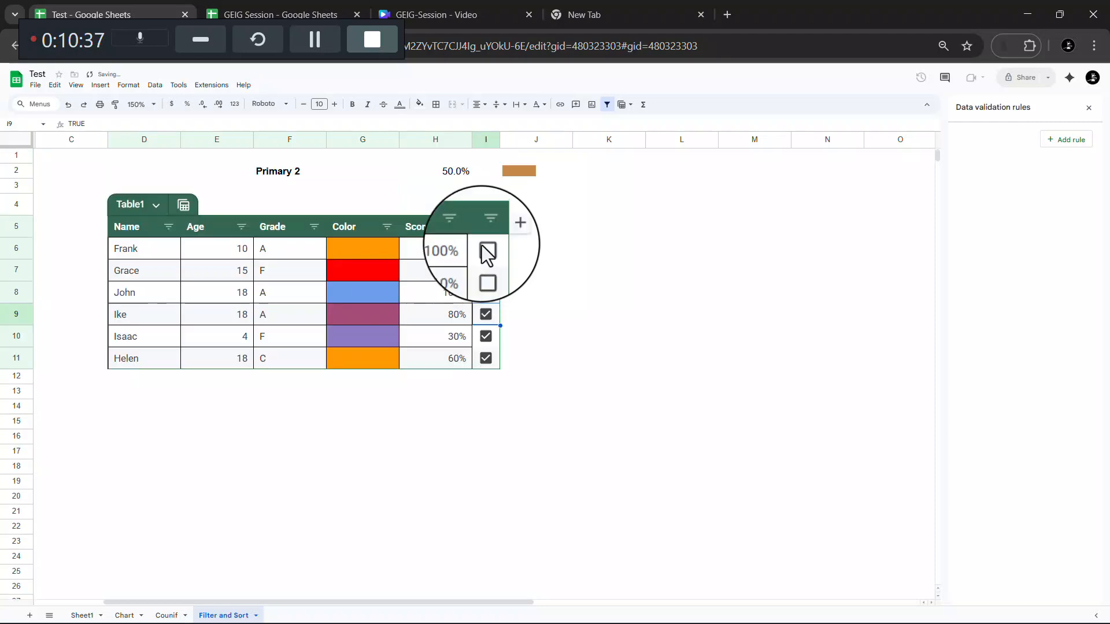
click(484, 253)
click(485, 270)
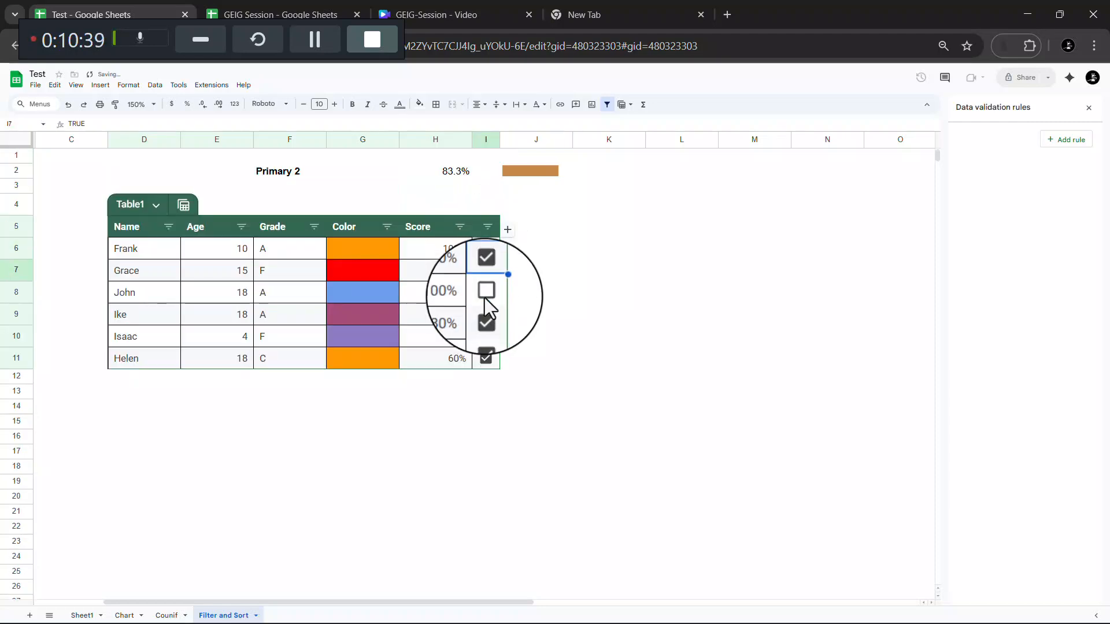
click(486, 292)
click(486, 249)
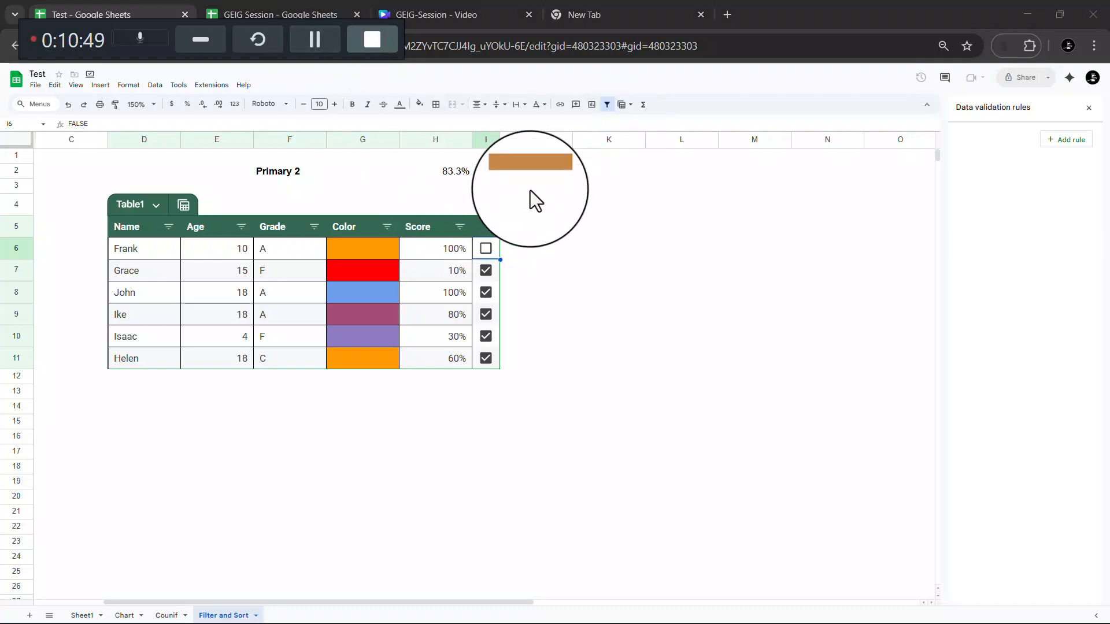
- Open the J2 sparkline formula for editing at its color1 option pair
double_click(524, 173)
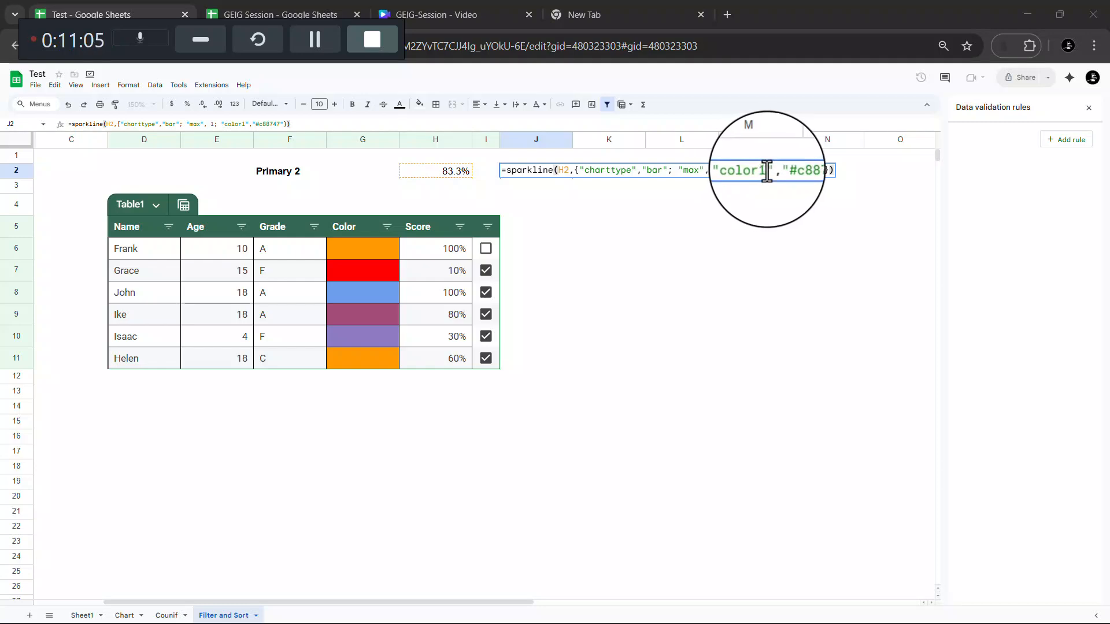
double_click(739, 172)
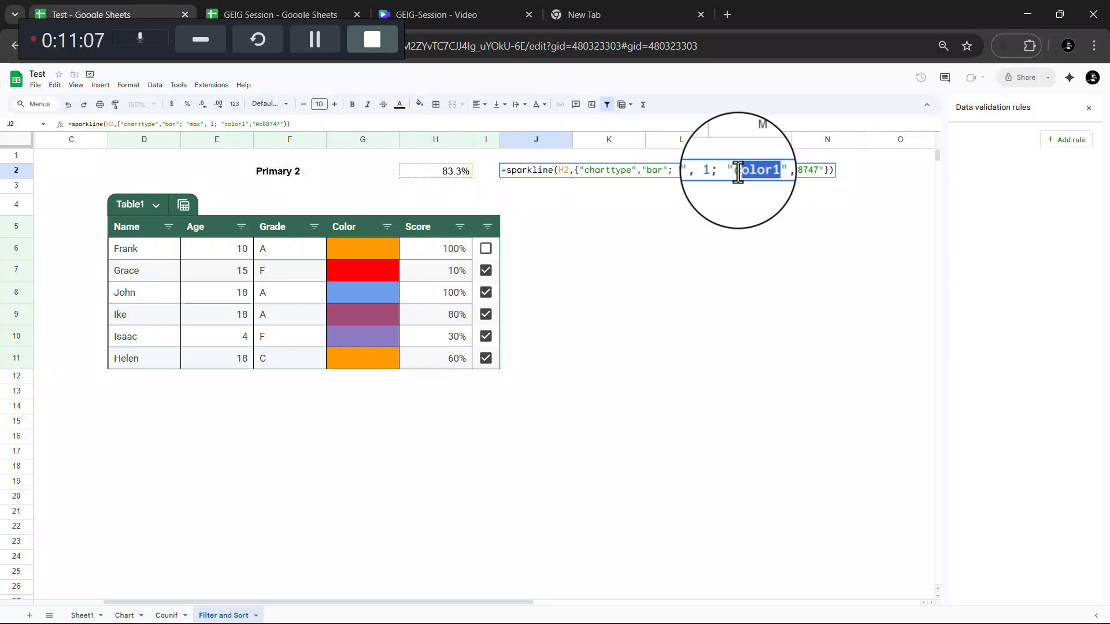
click(771, 170)
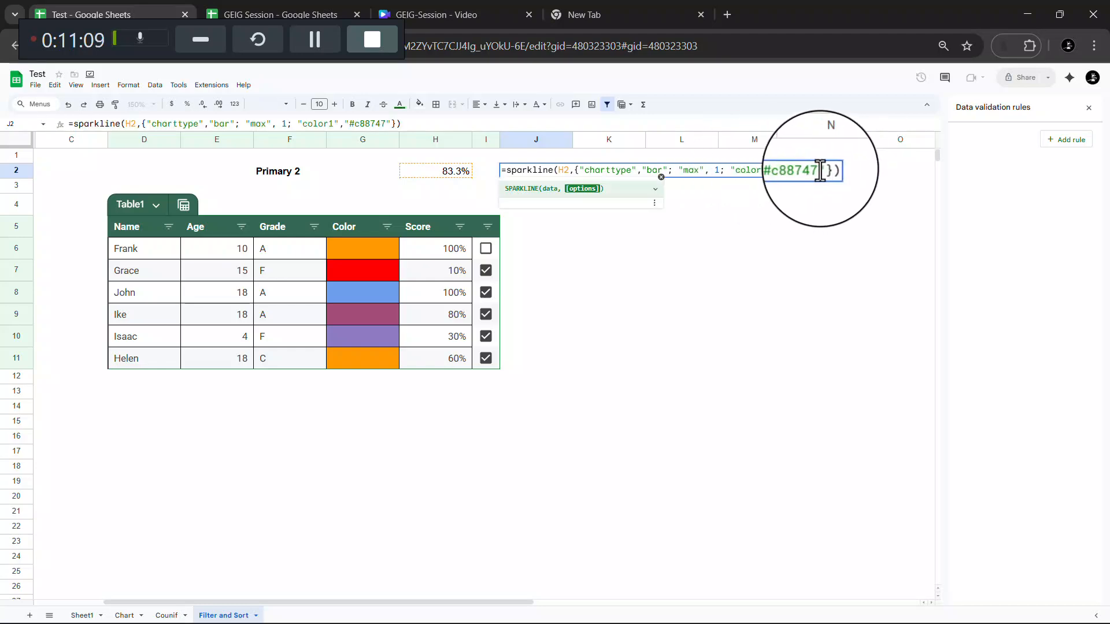